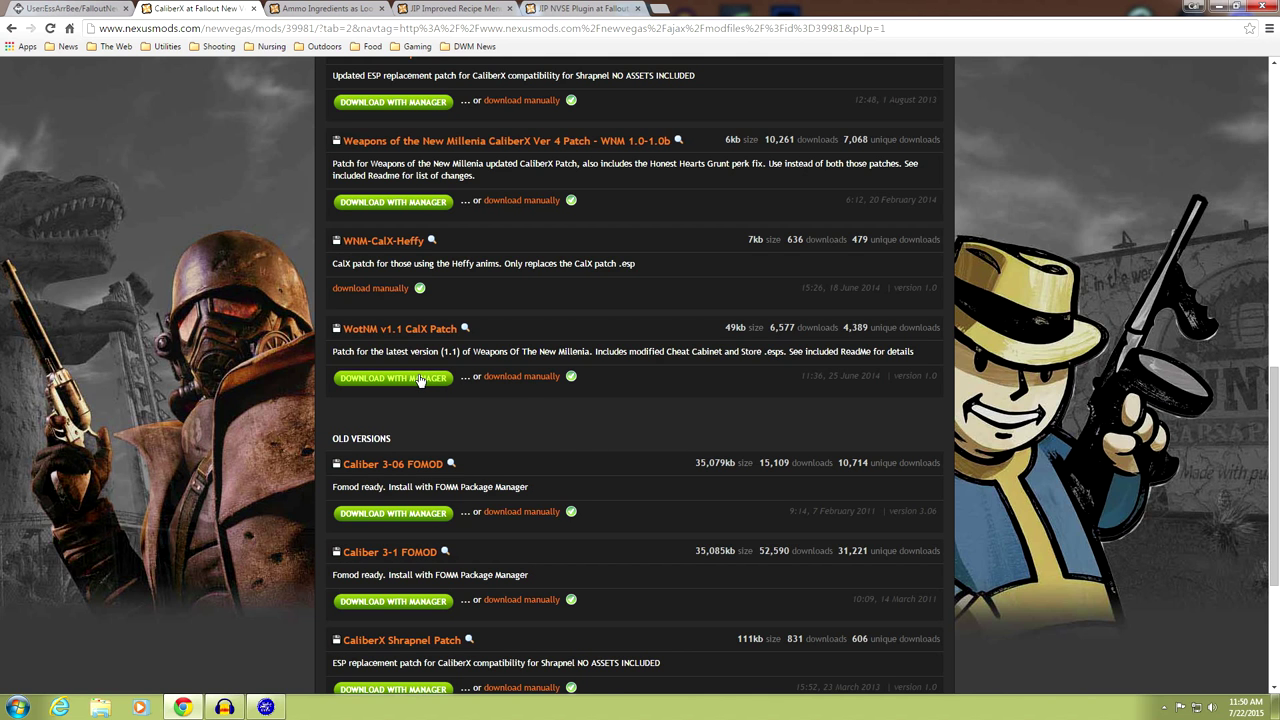
- Review the CaliberX main and optional files on the mod page, and check the downloaded archives in New Vegas Mod Organizer
scroll(296, 380, up, 5)
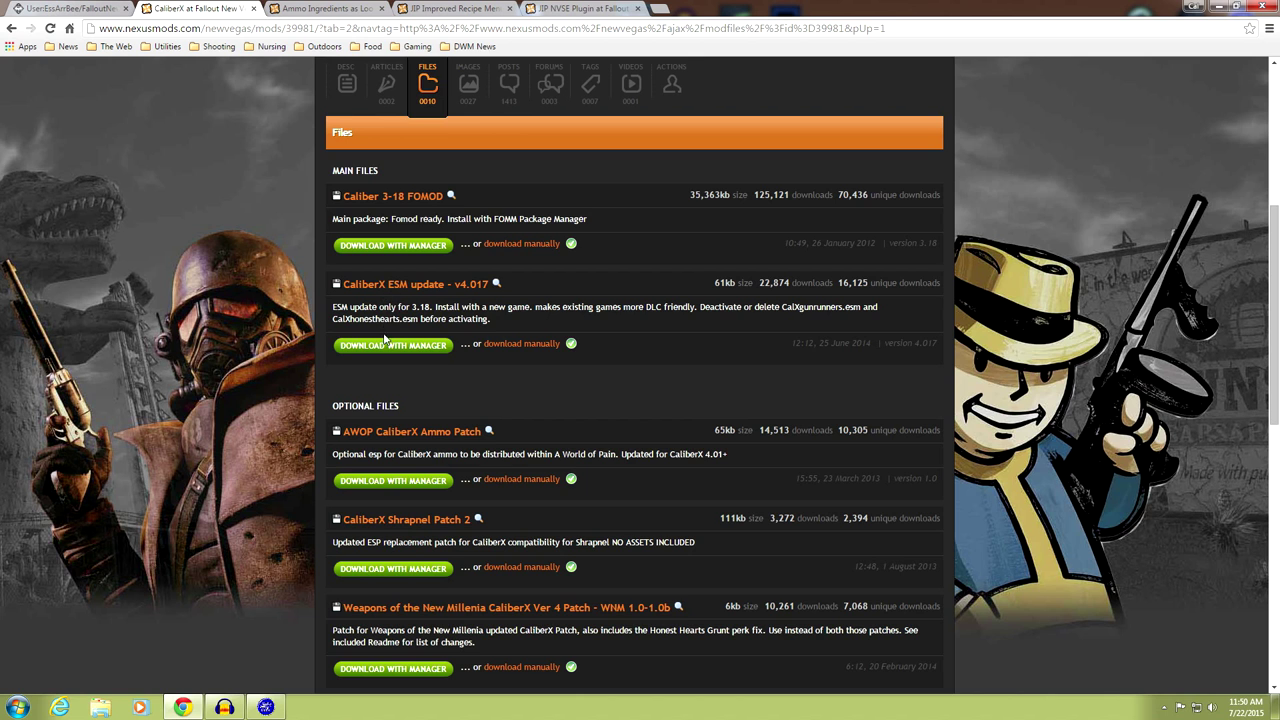
scroll(282, 343, down, 4)
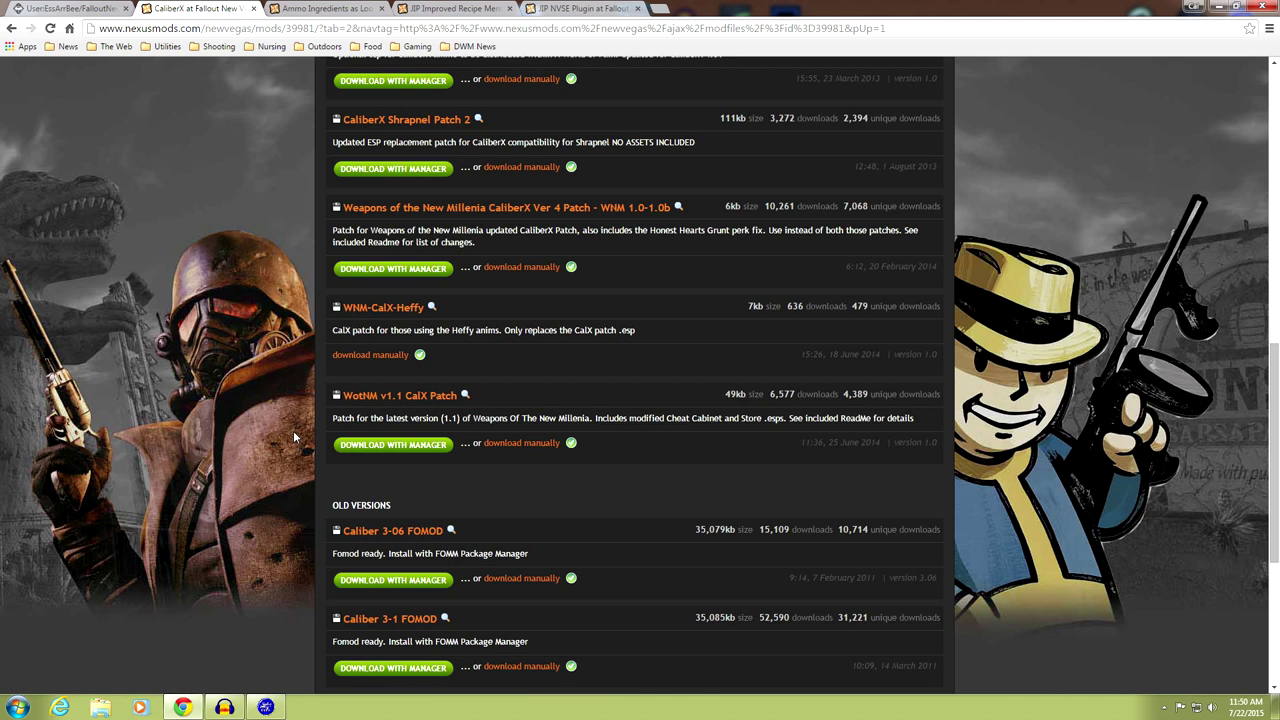
click(1220, 9)
click(254, 710)
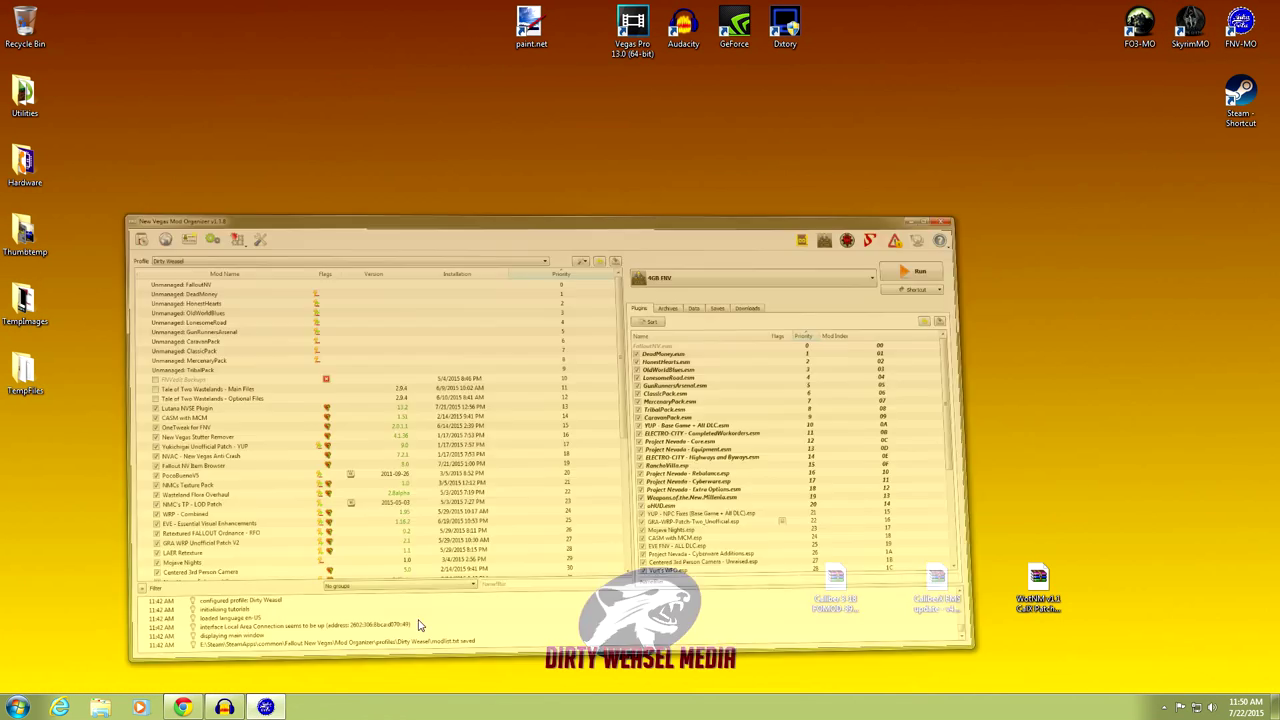
click(939, 167)
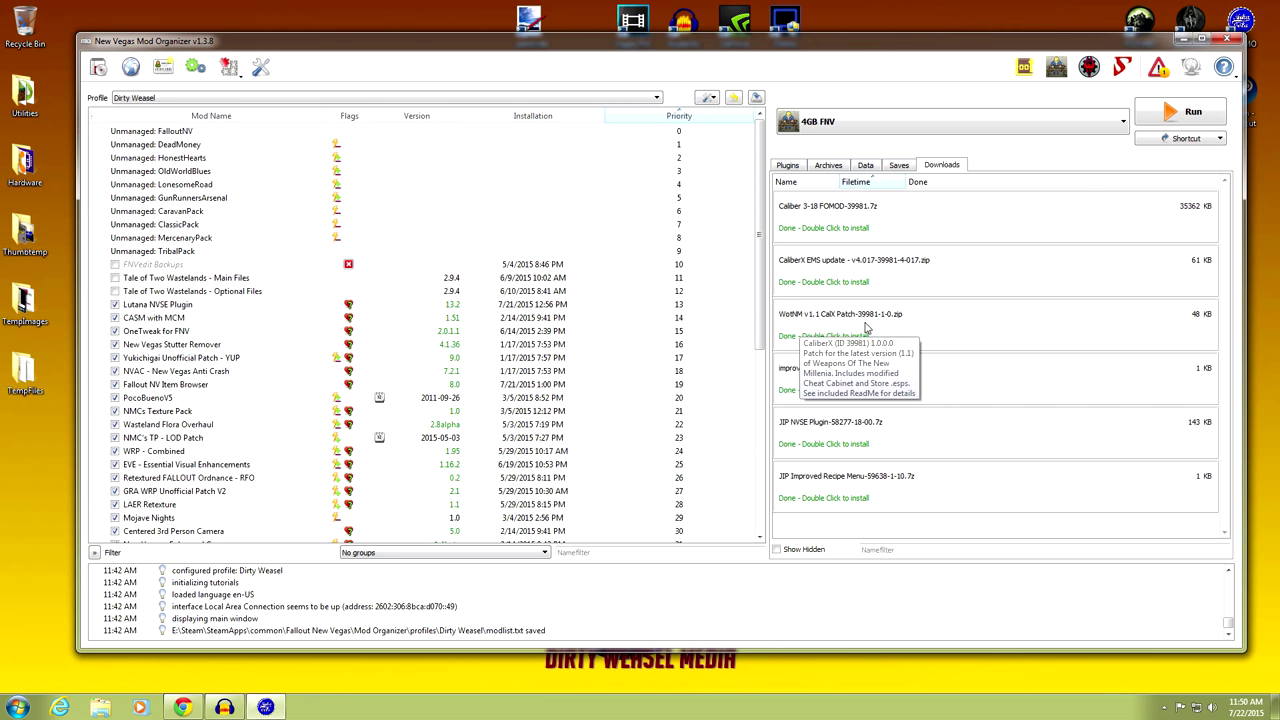
click(1183, 41)
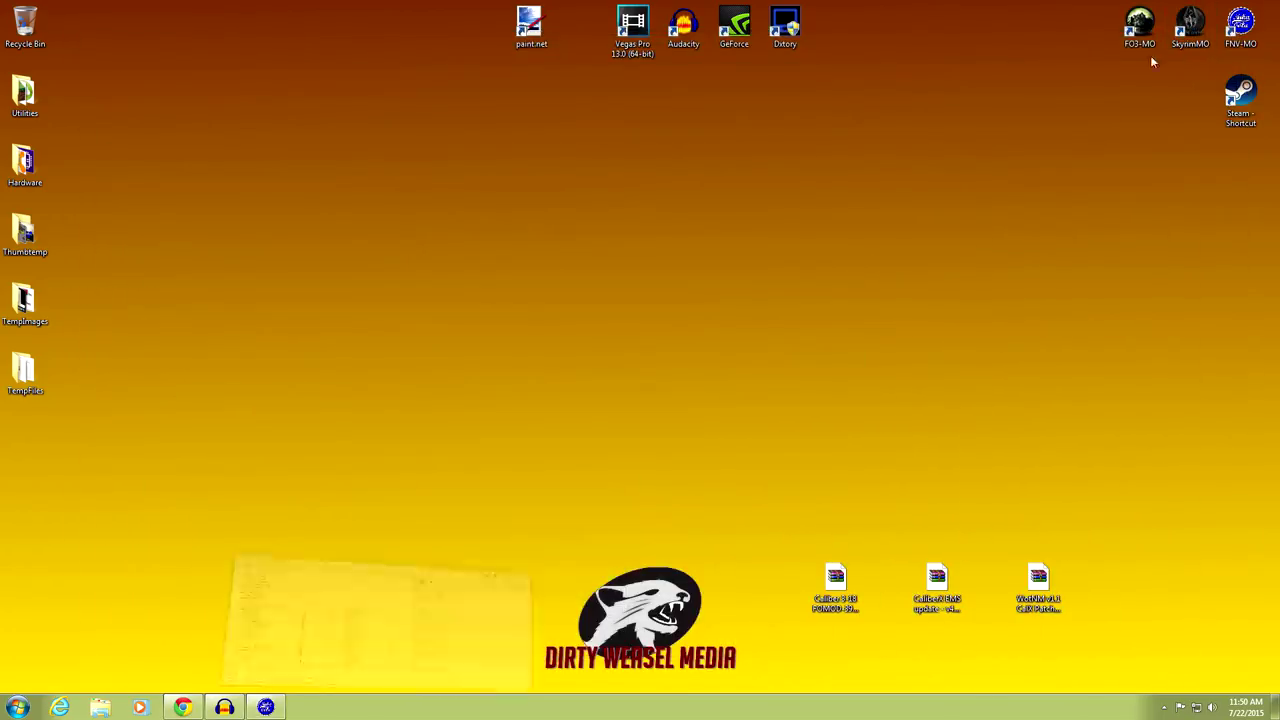
- Set the Caliber 3-18 FOMOD archive apart on the desktop and inspect its contents in WinRAR
drag(822, 578, 263, 160)
double_click(265, 162)
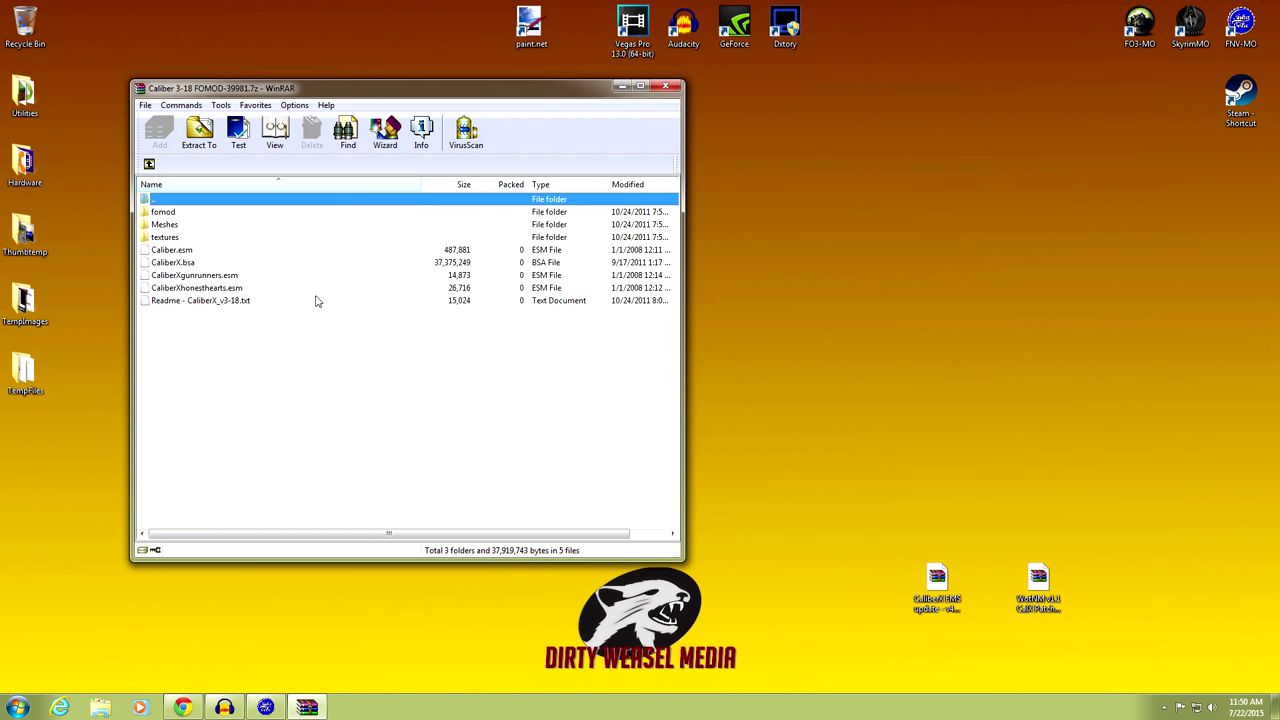
click(665, 86)
- Place the CaliberX EMS update archive below the Caliber 3-18 FOMOD archive on the desktop and inspect its contents
drag(936, 583, 283, 305)
double_click(283, 305)
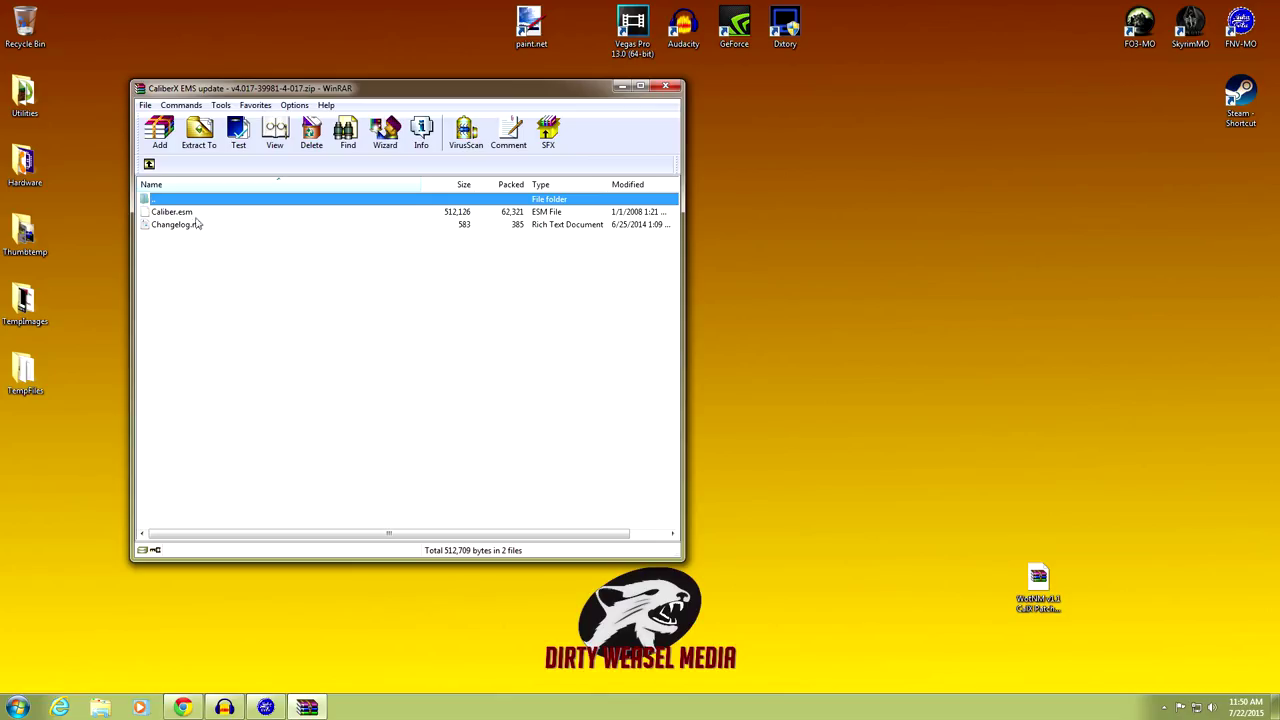
click(665, 86)
- Inspect the contents of the WotNM v1.1 CalX Patch archive and place it below the other two CaliberX archives
drag(1038, 582, 683, 232)
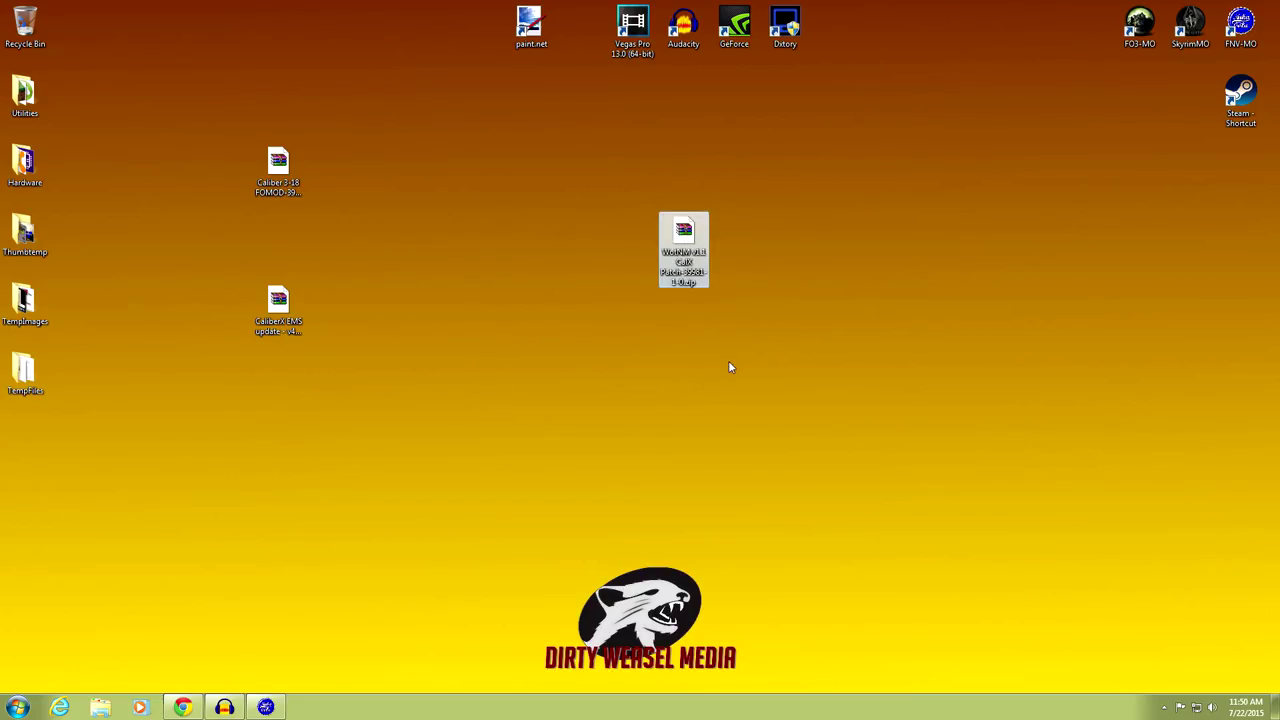
double_click(683, 258)
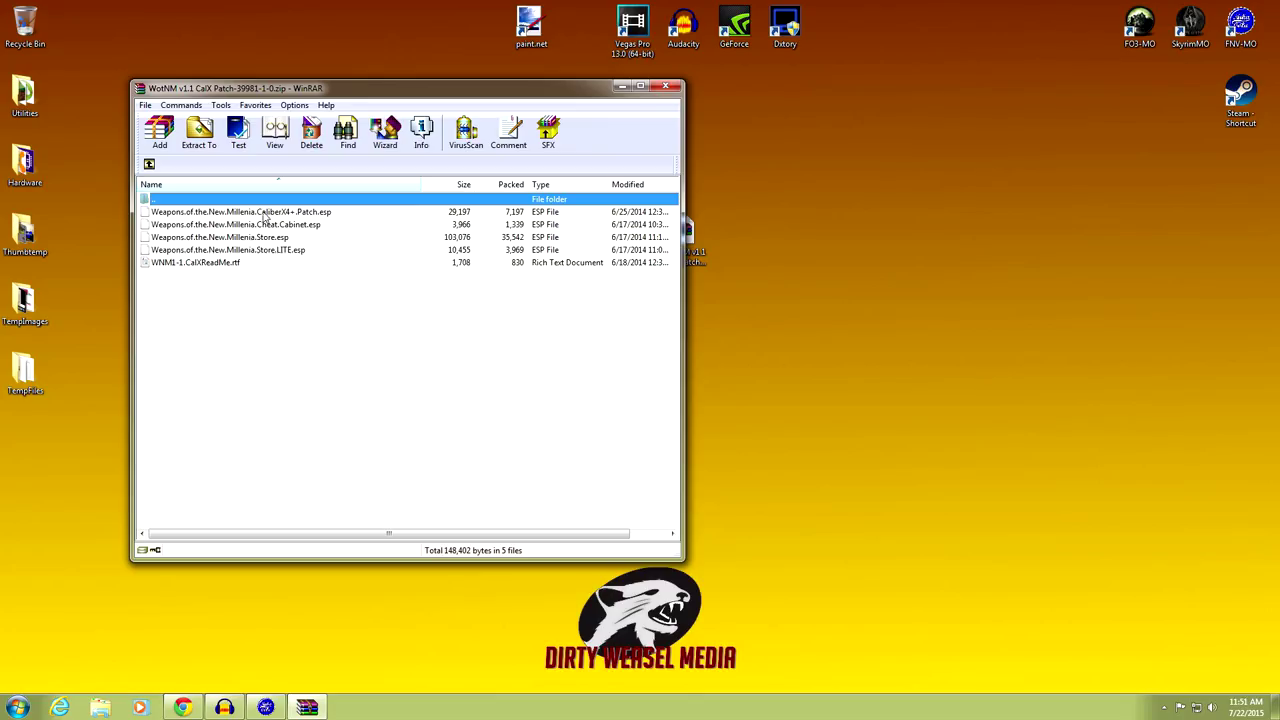
click(665, 88)
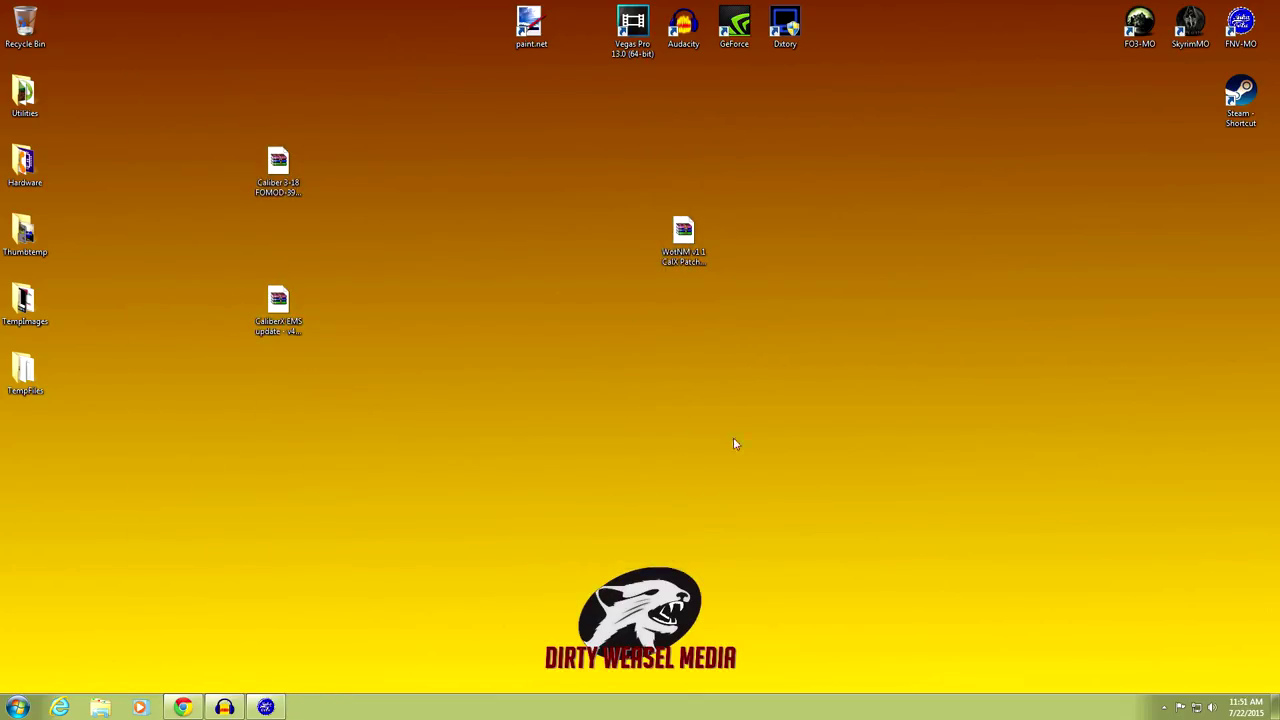
drag(684, 232, 280, 382)
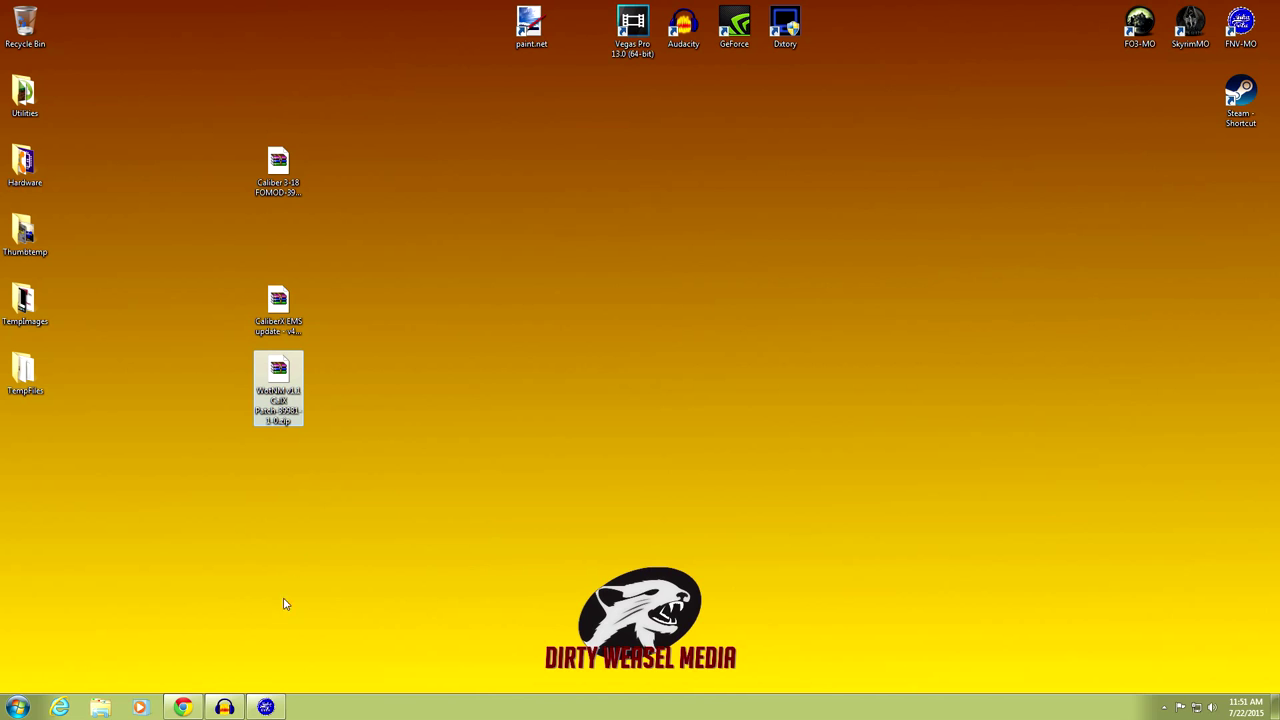
- Install Caliber 3-18 FOMOD in Mod Organizer as CaliberX with the Honest Hearts and Gunrunner's Arsenal plugins, and select it in the mod list
click(268, 705)
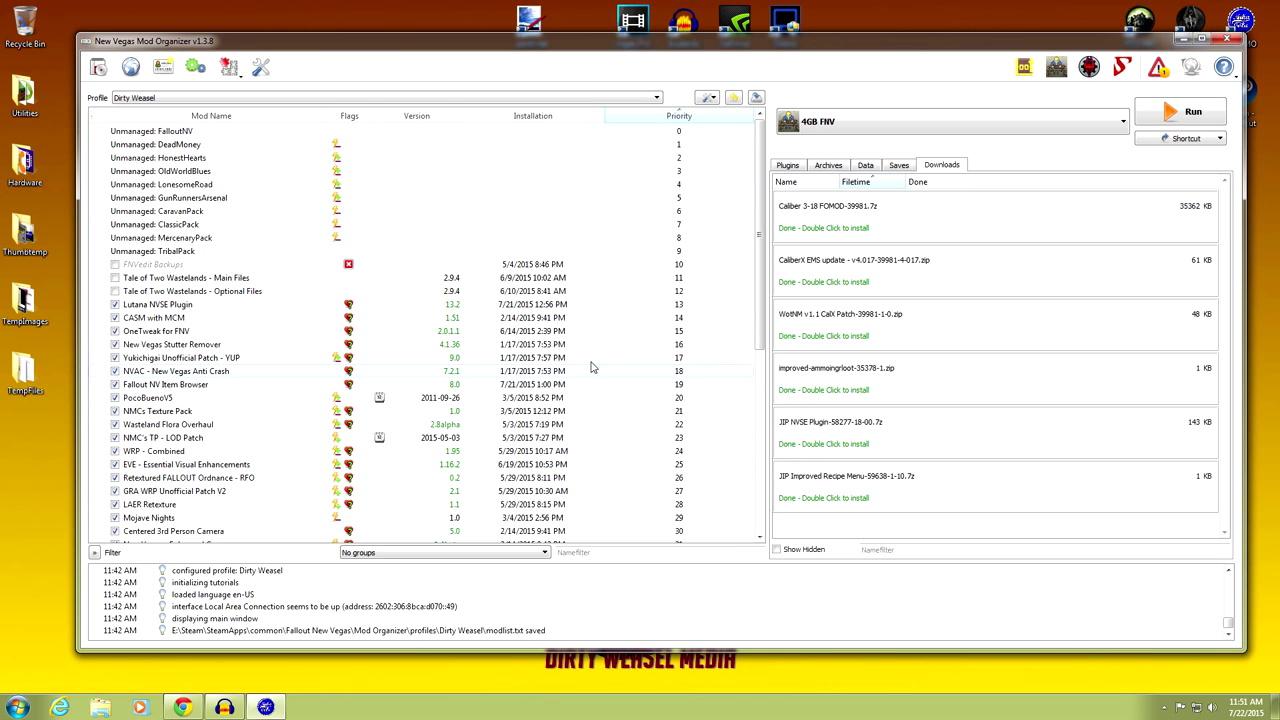
drag(760, 230, 764, 420)
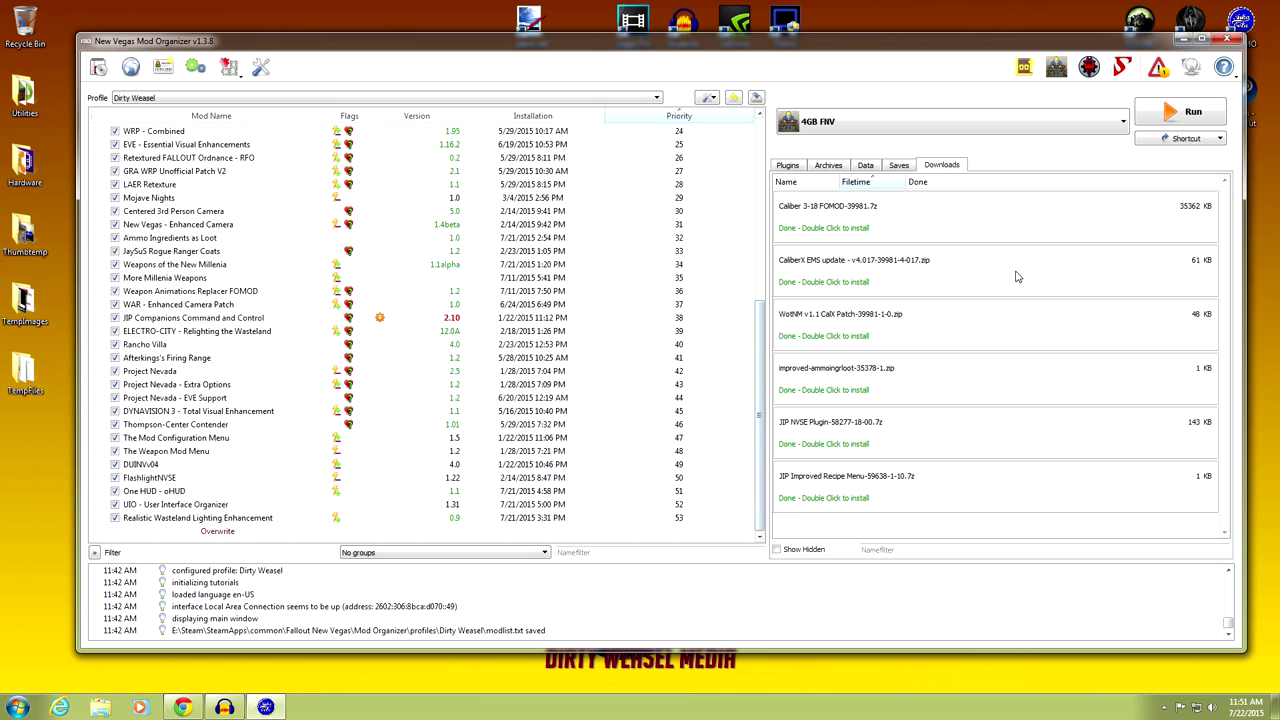
double_click(841, 221)
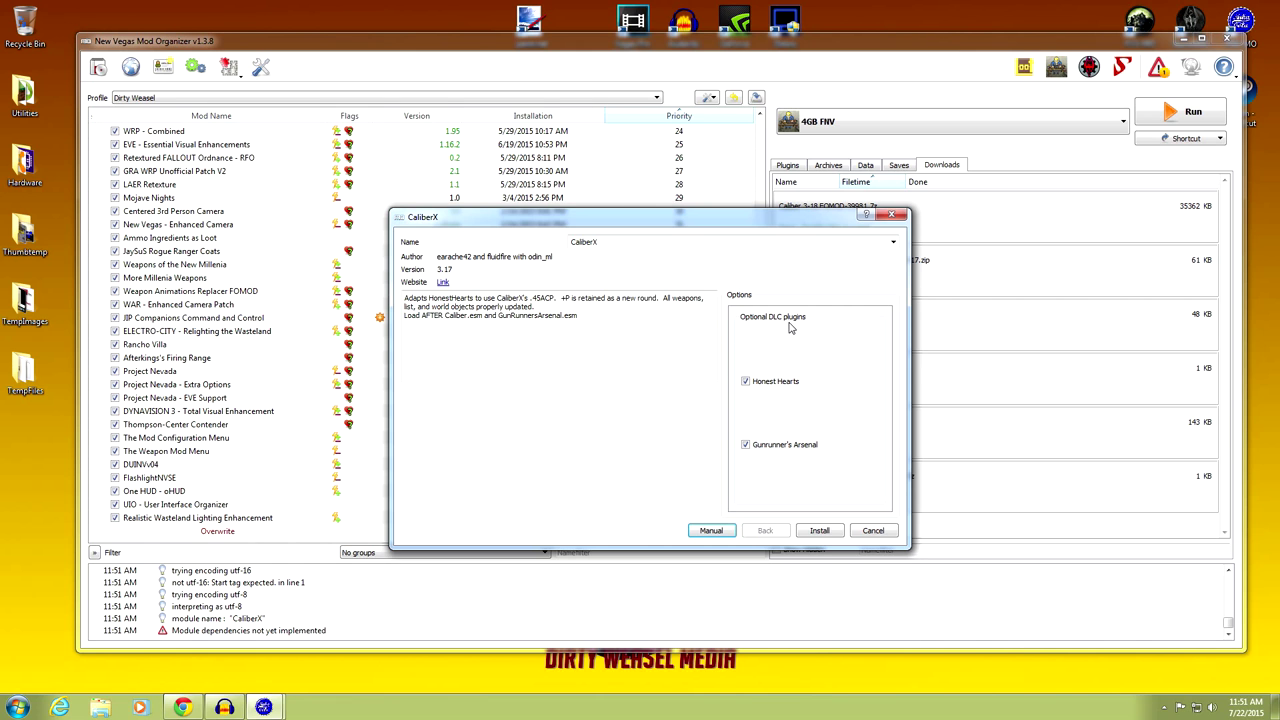
mouse_move(782, 449)
mouse_move(782, 388)
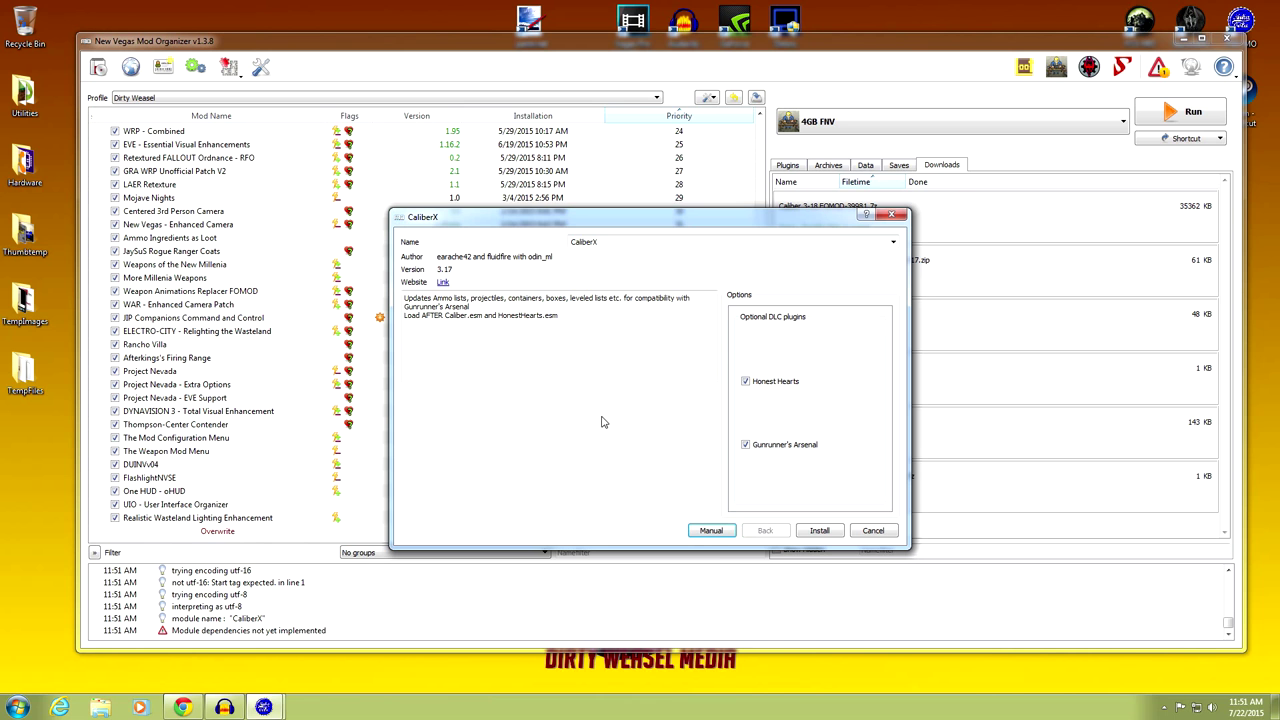
click(819, 531)
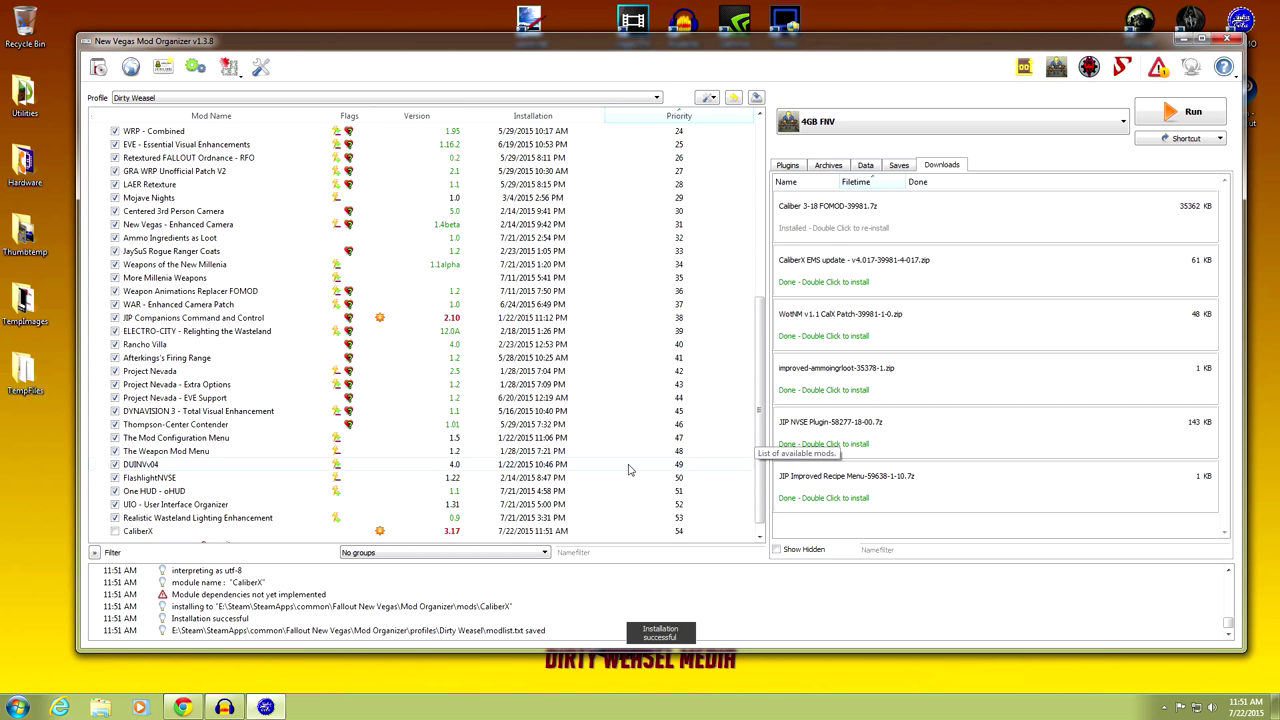
click(150, 531)
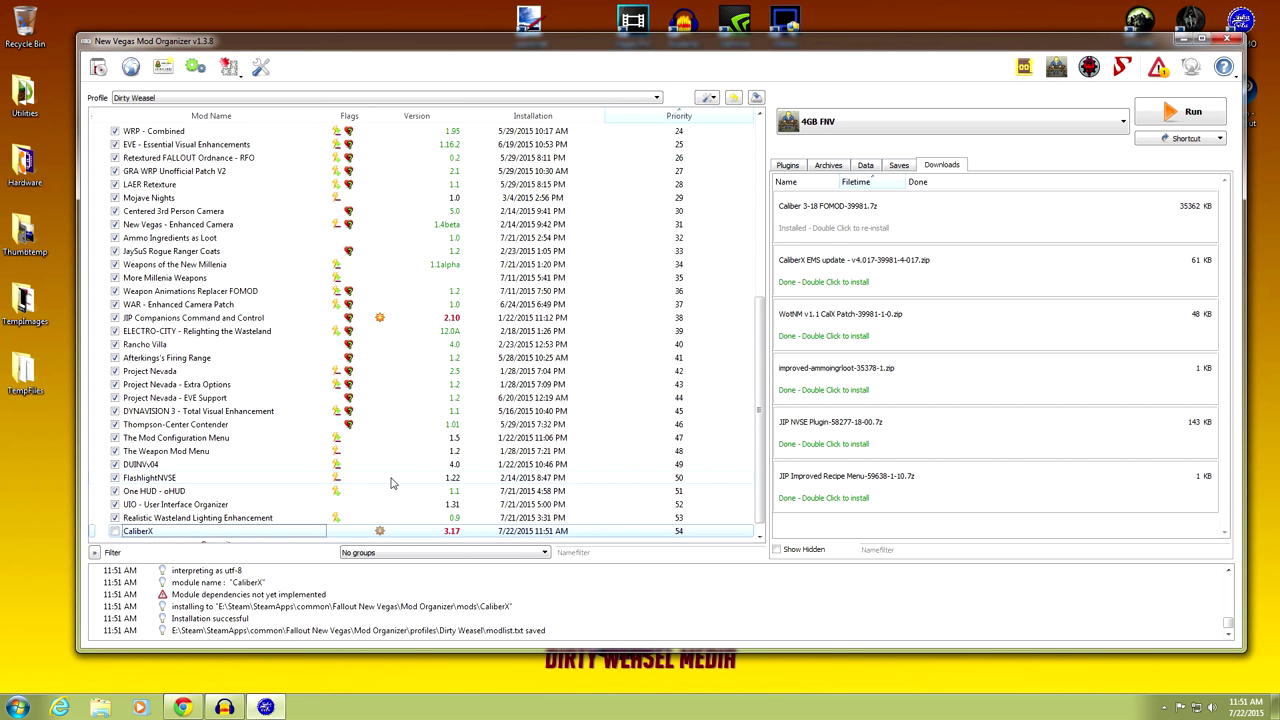
- Install the CaliberX EMS update manually under the name CaliberX, excluding Changelog.rtf, and merge it into the existing mod
double_click(825, 277)
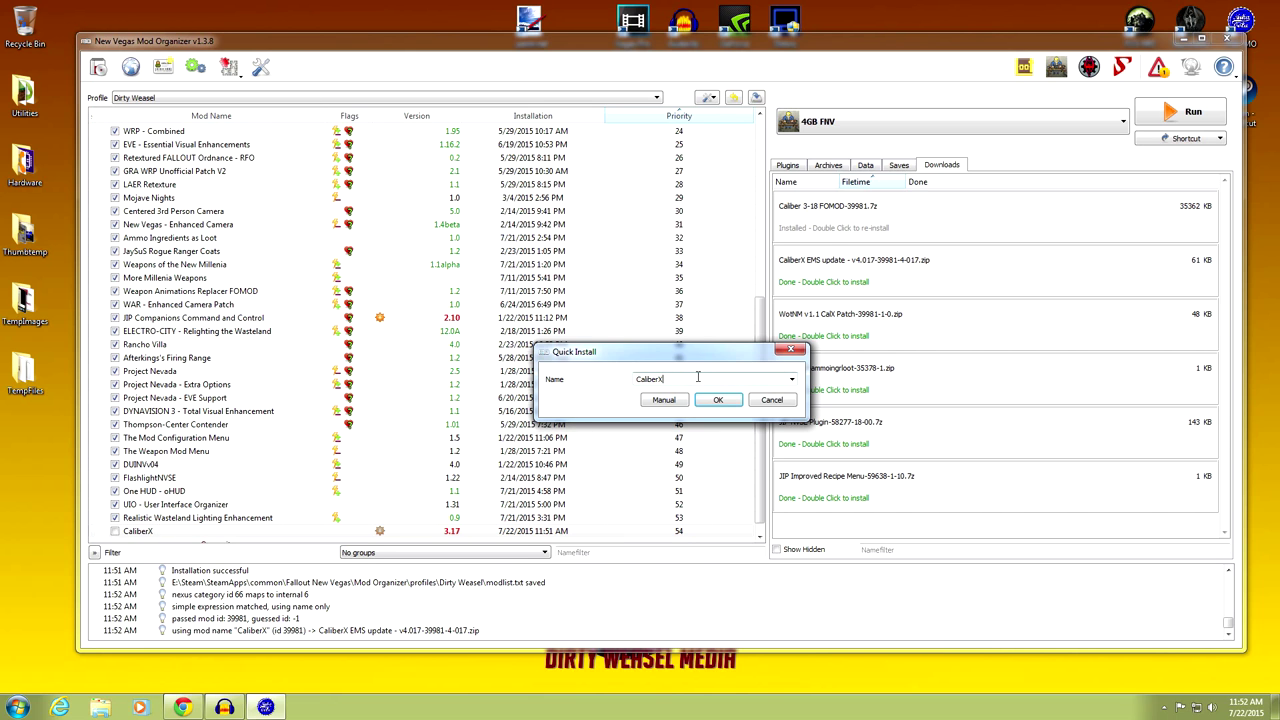
click(791, 379)
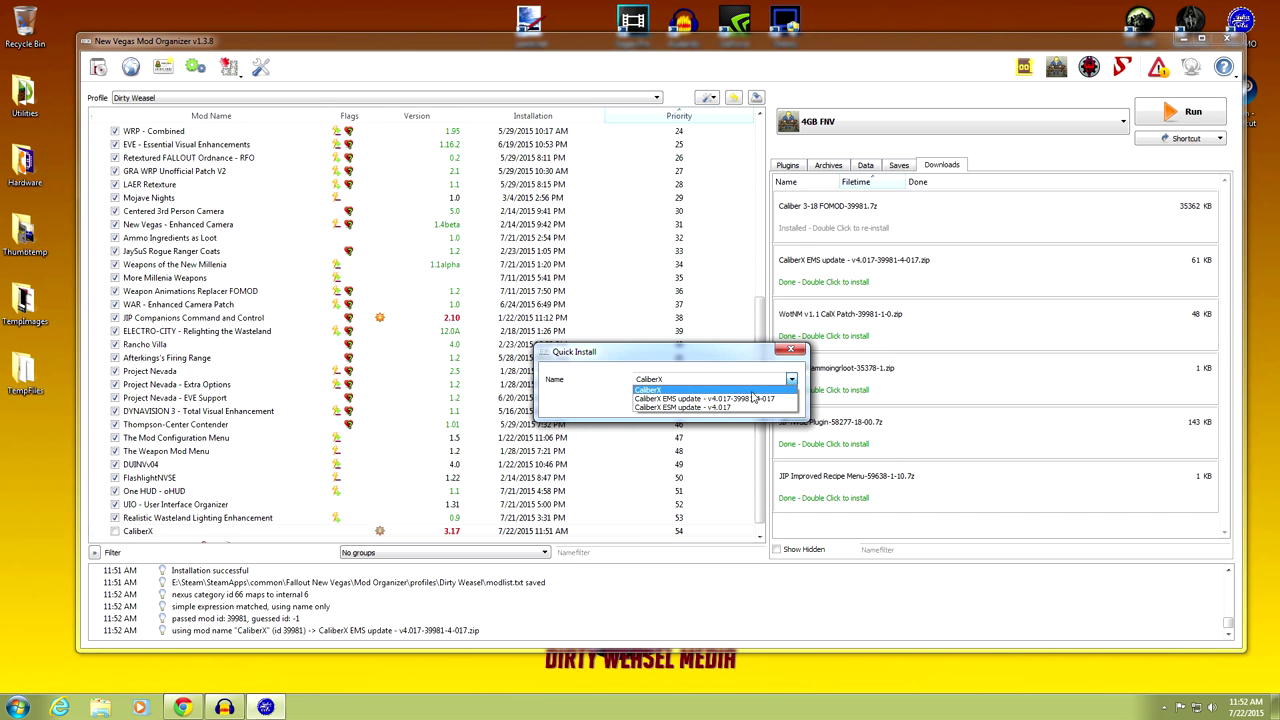
click(710, 382)
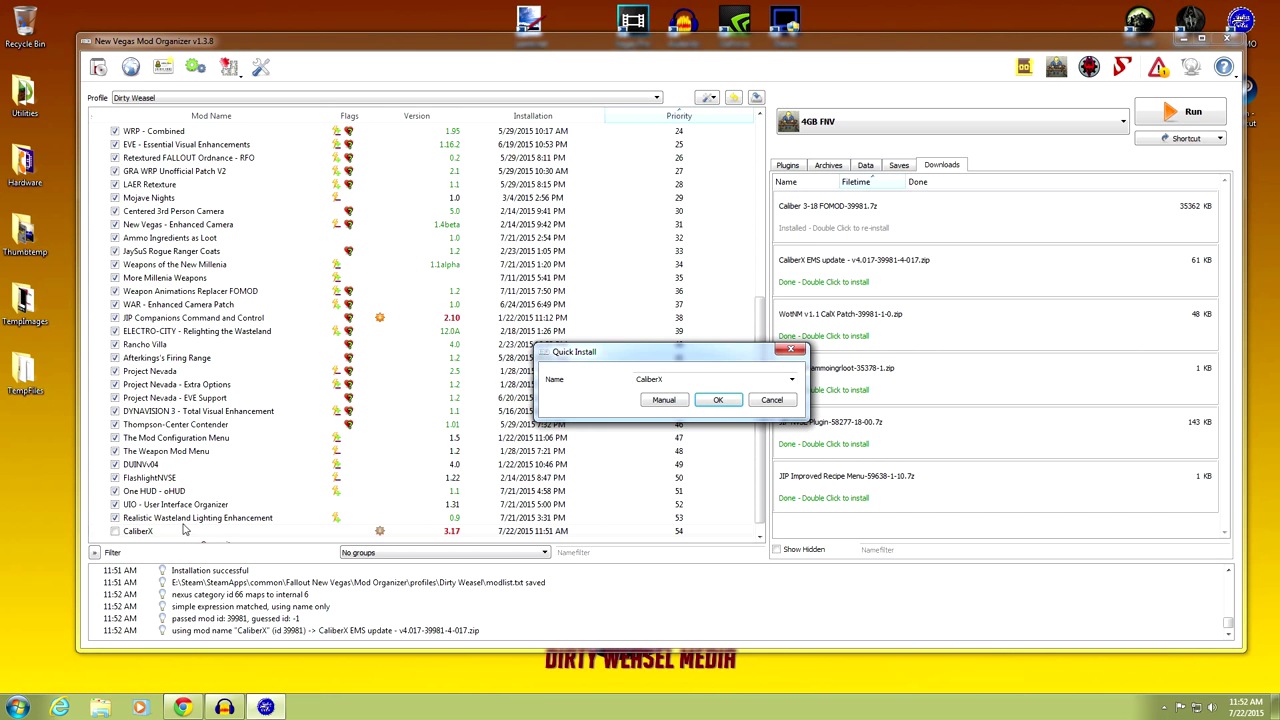
click(664, 400)
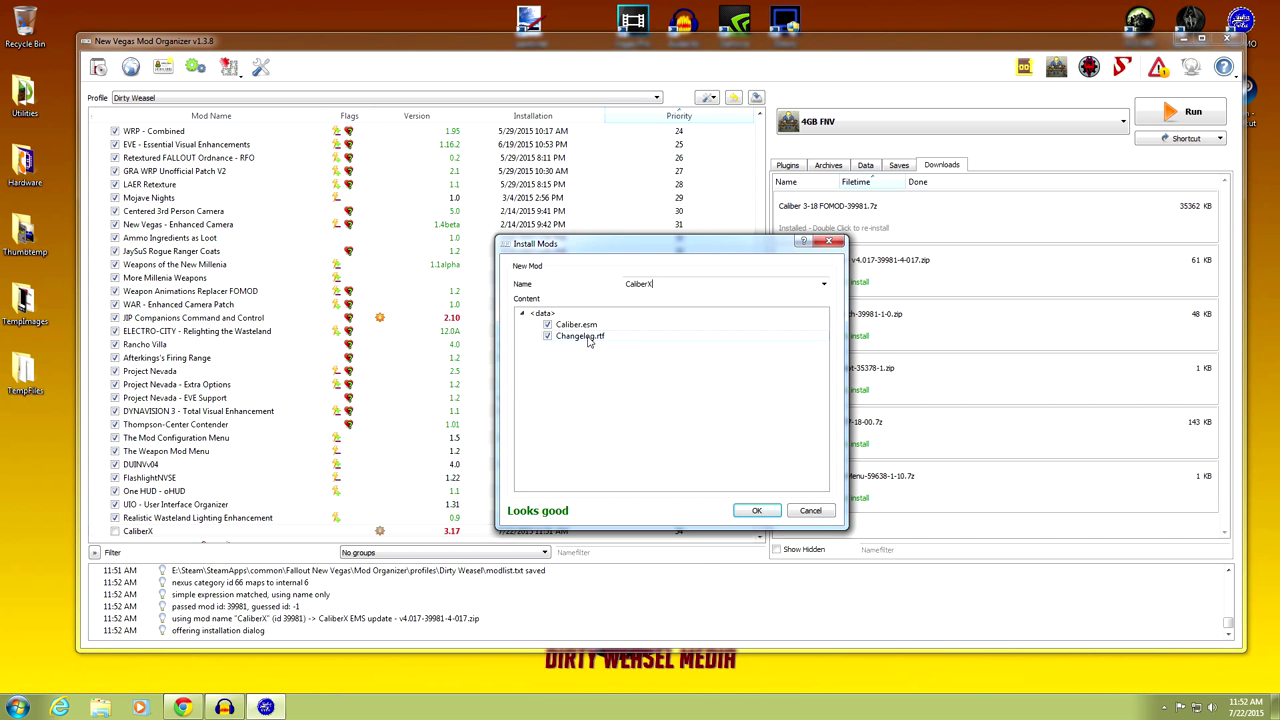
click(548, 338)
click(745, 514)
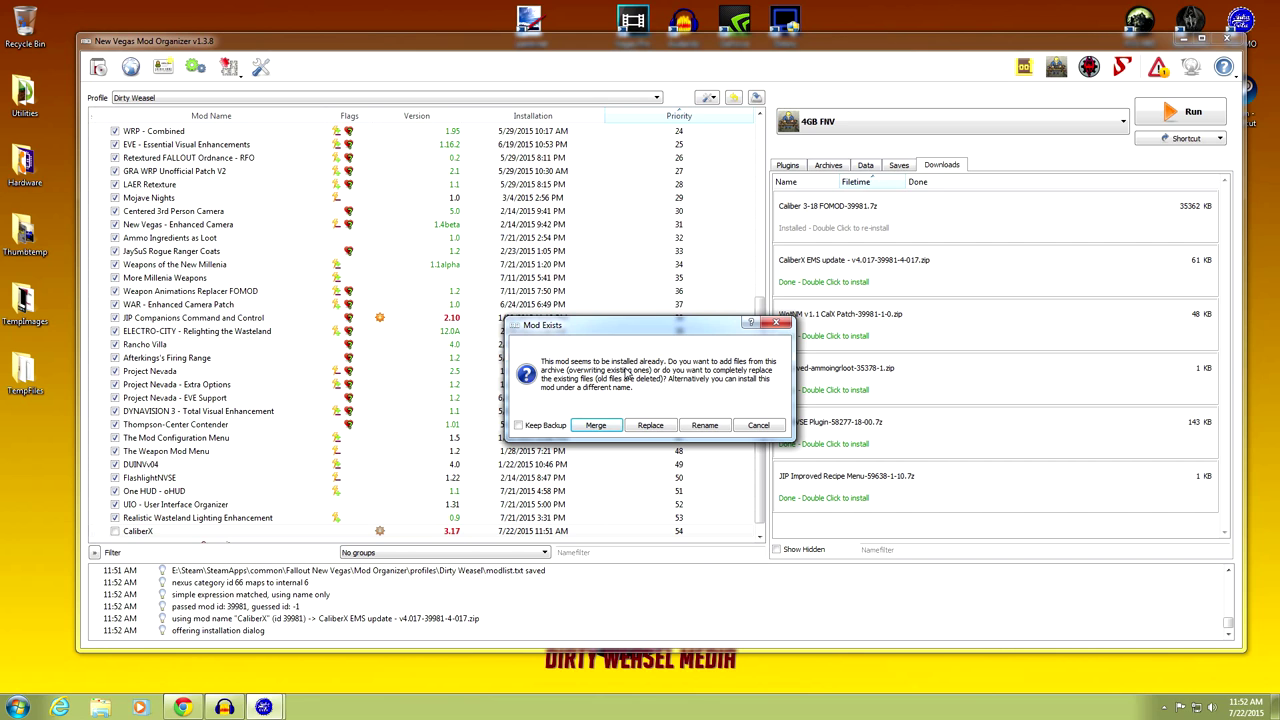
click(594, 425)
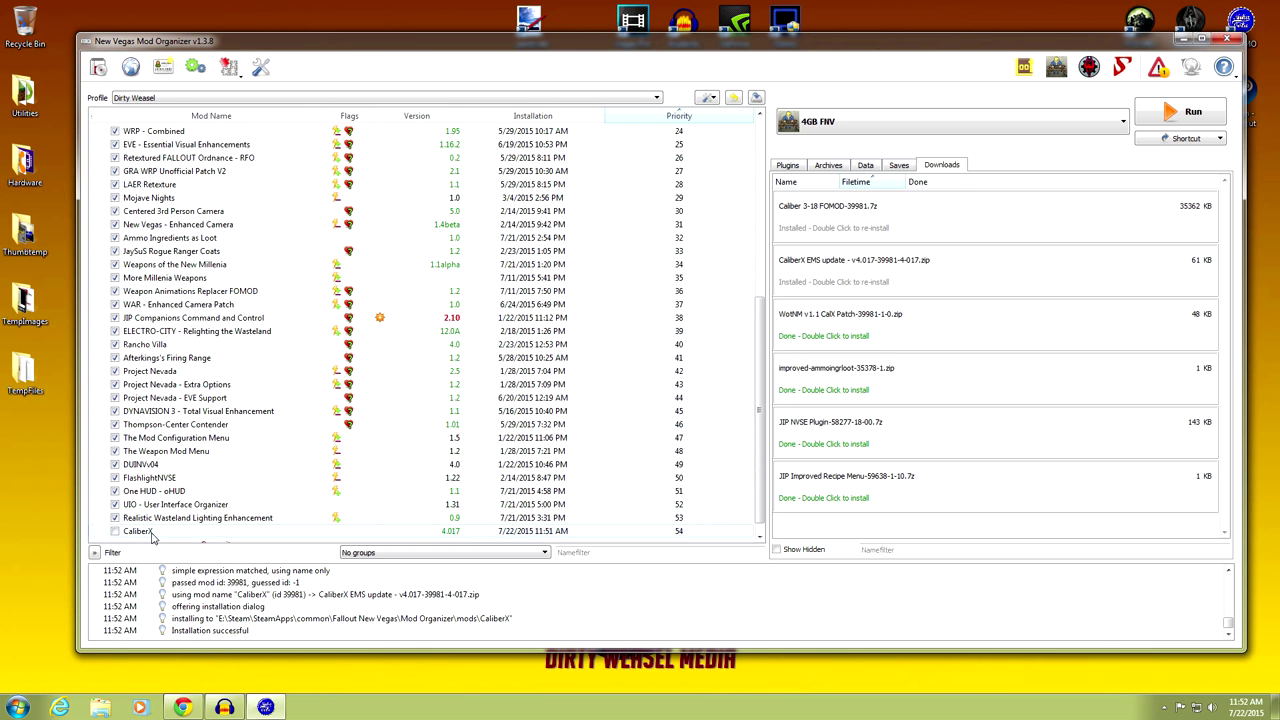
- Install the WotNM v1.1 CalX Patch manually with all its files under the name CaliberX, merging it into the existing mod
double_click(842, 326)
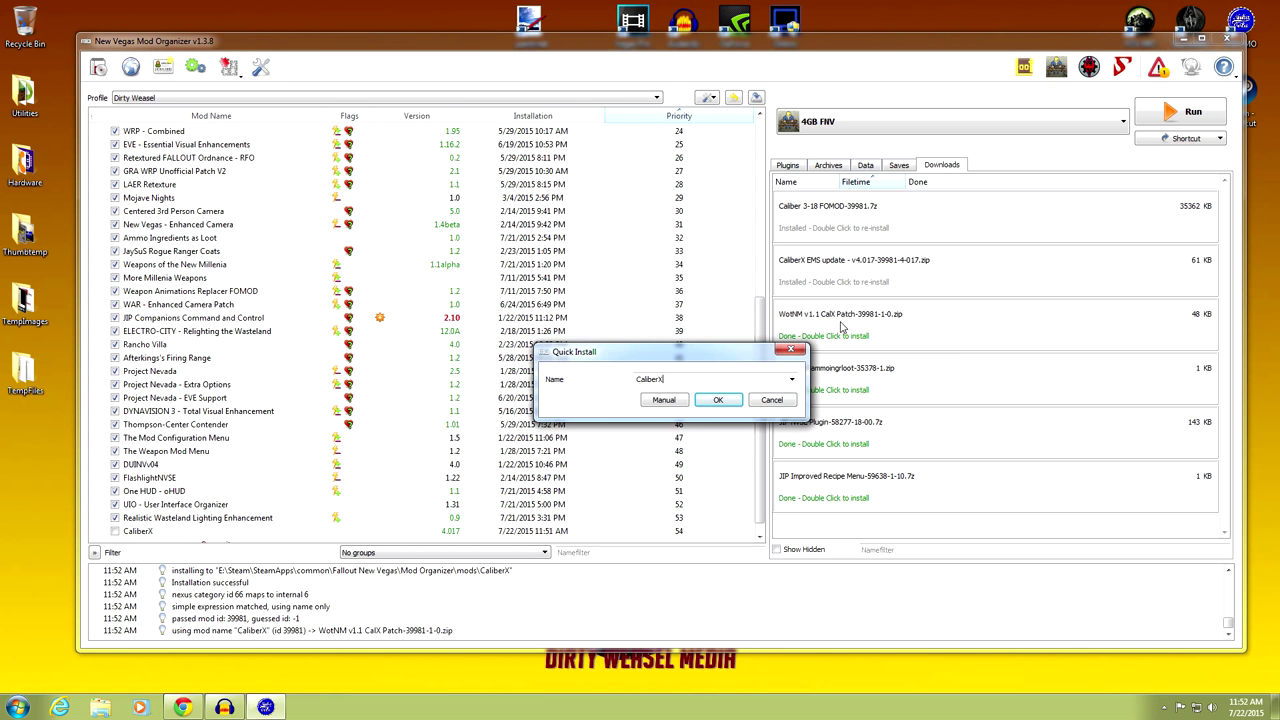
click(791, 379)
click(720, 407)
click(791, 379)
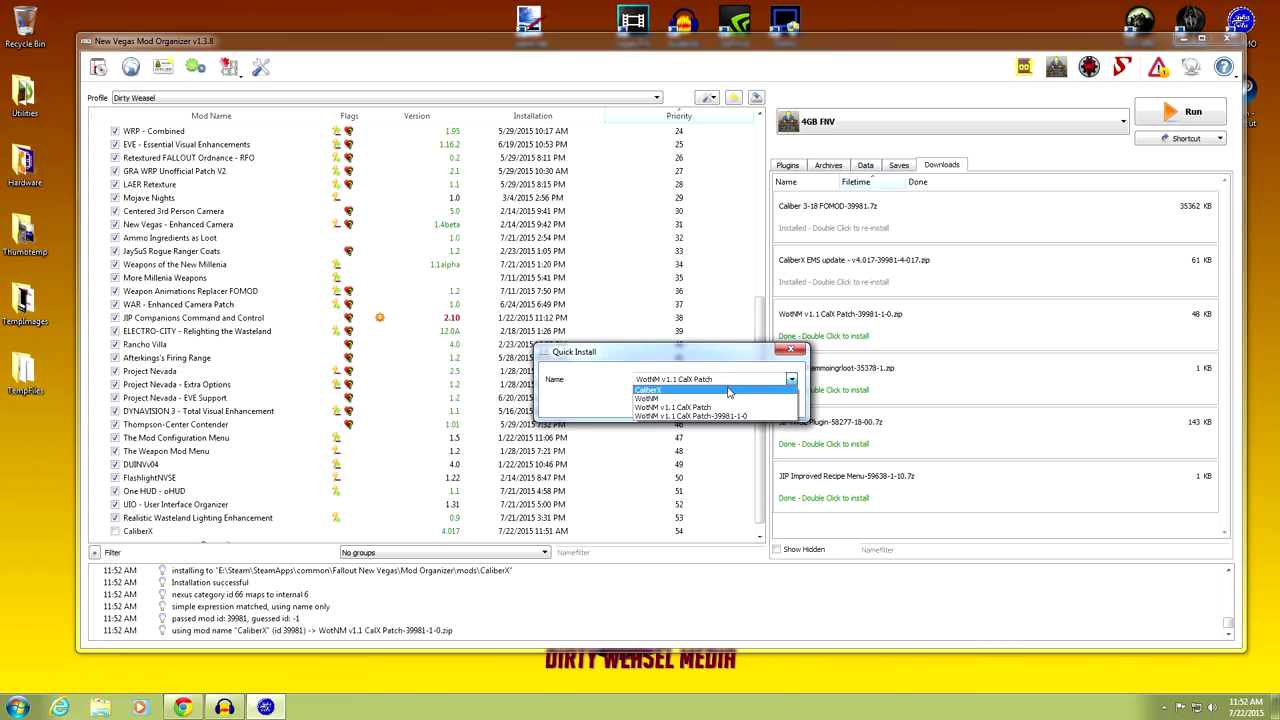
click(680, 389)
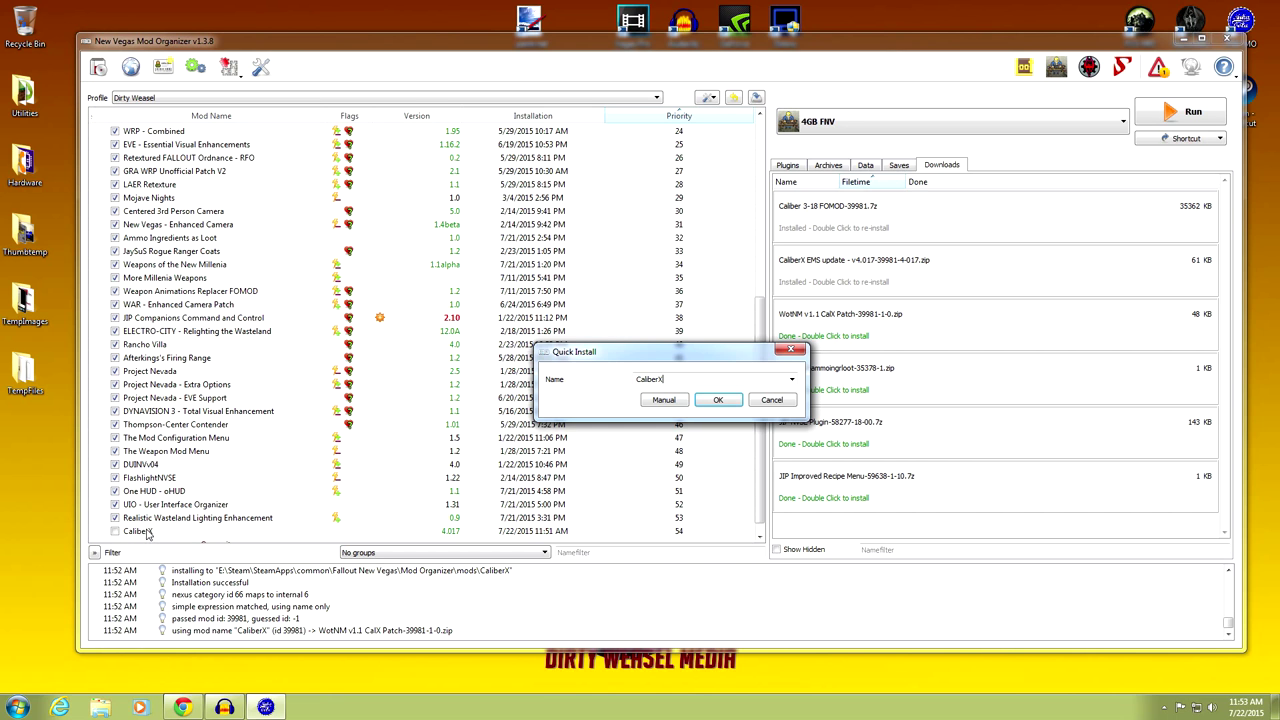
click(658, 401)
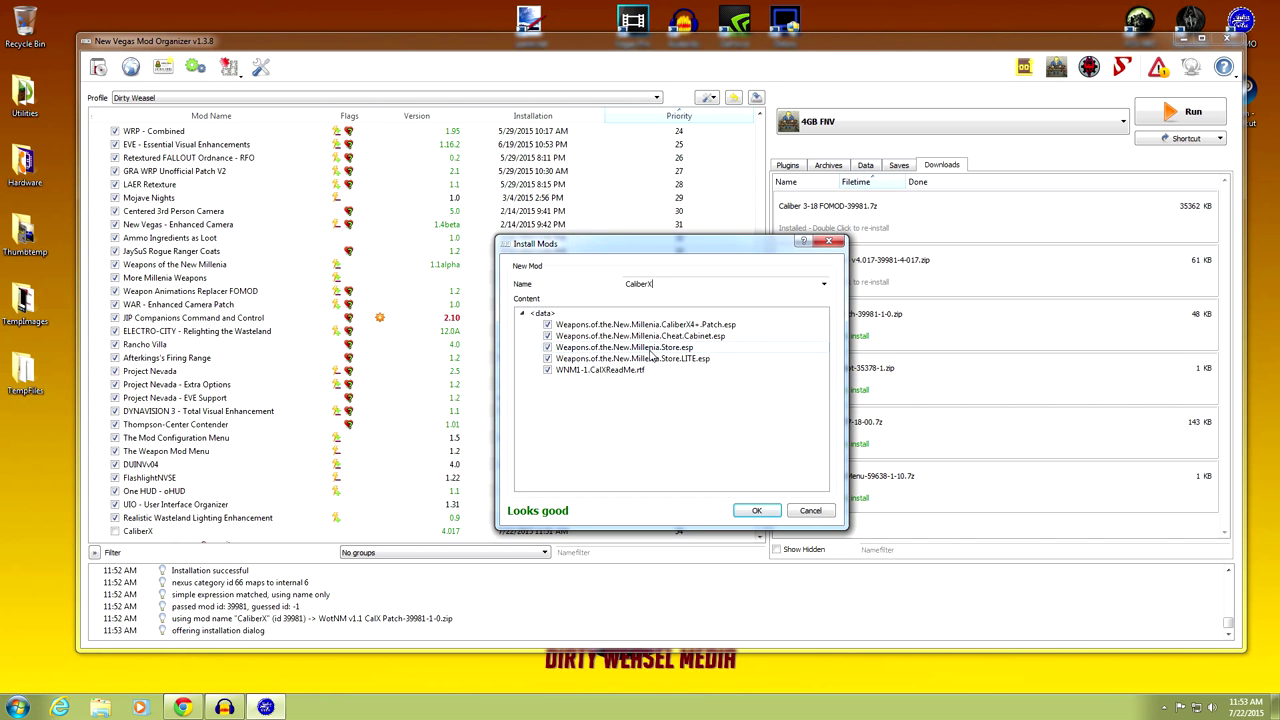
click(745, 512)
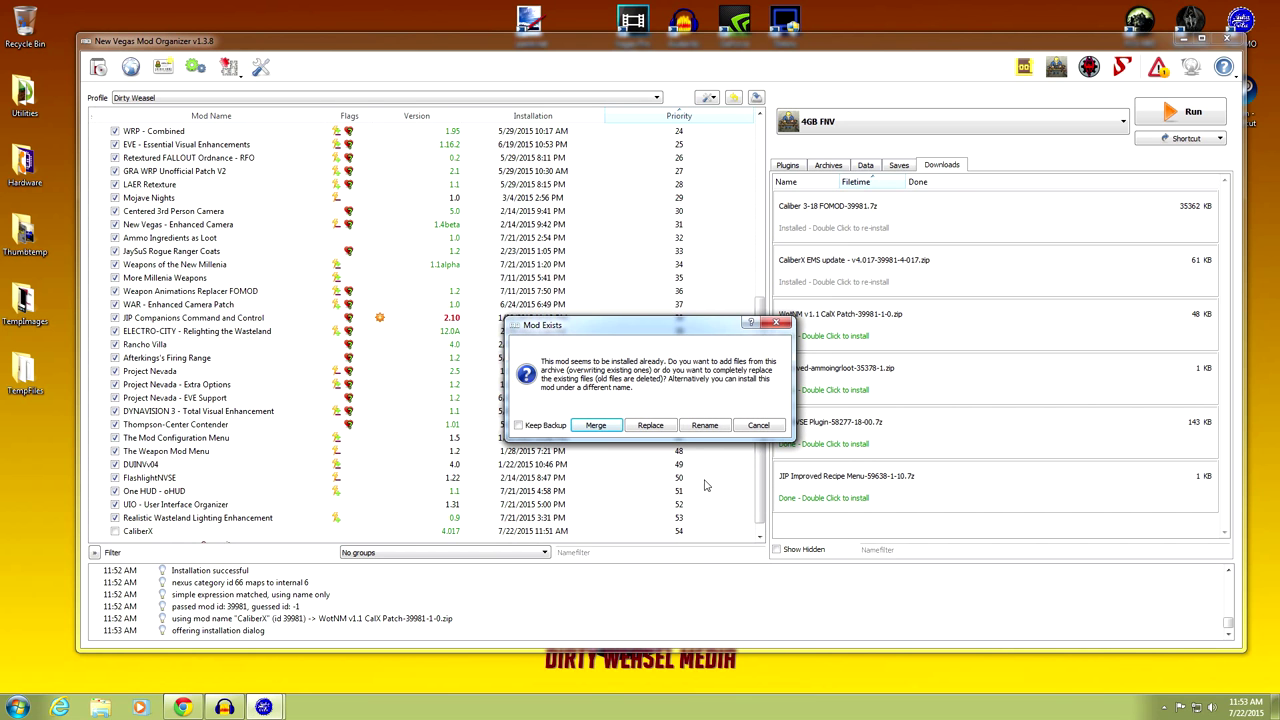
click(603, 428)
- Enable CaliberX in the mod list and view its Nexus description in the mod's information
click(114, 531)
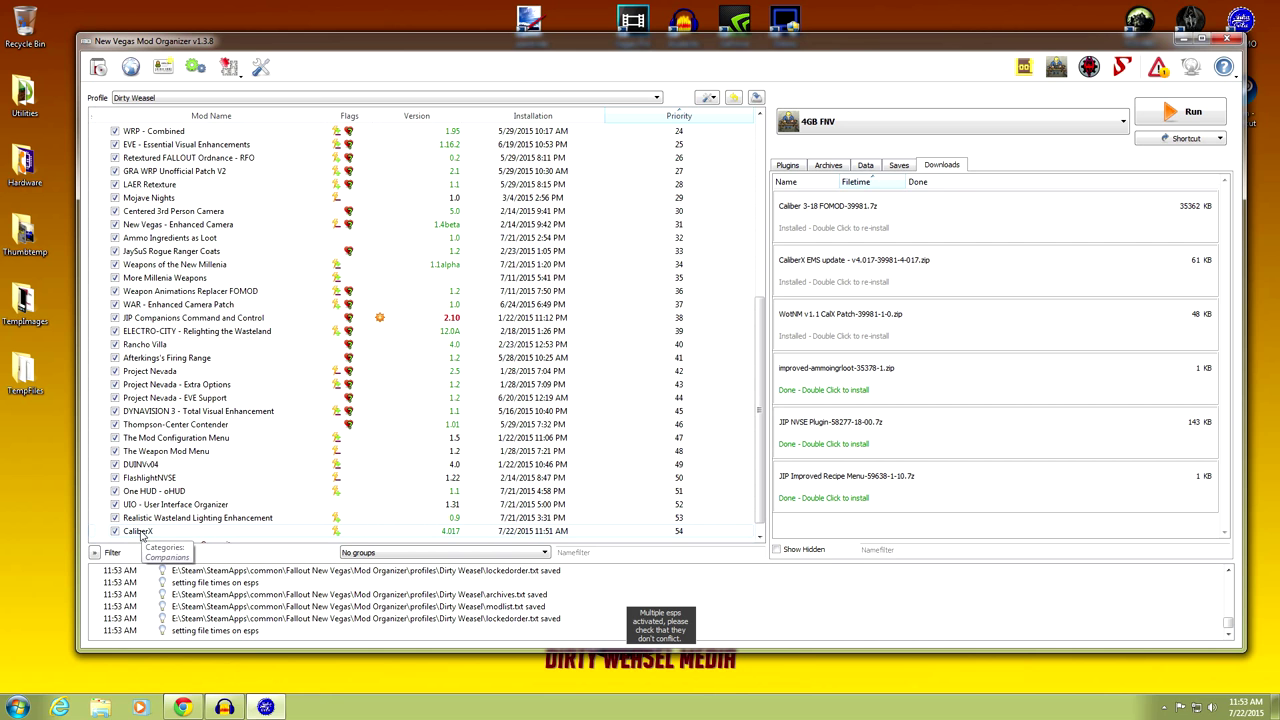
scroll(730, 400, down, 1)
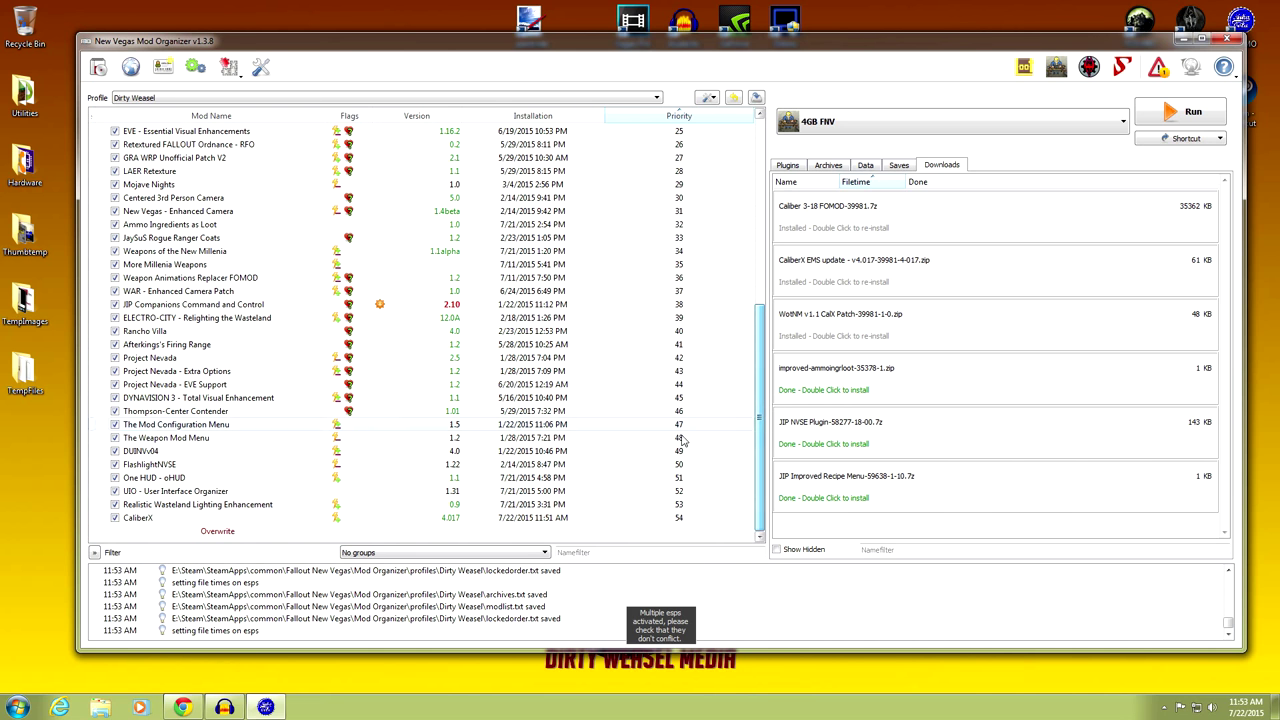
double_click(140, 518)
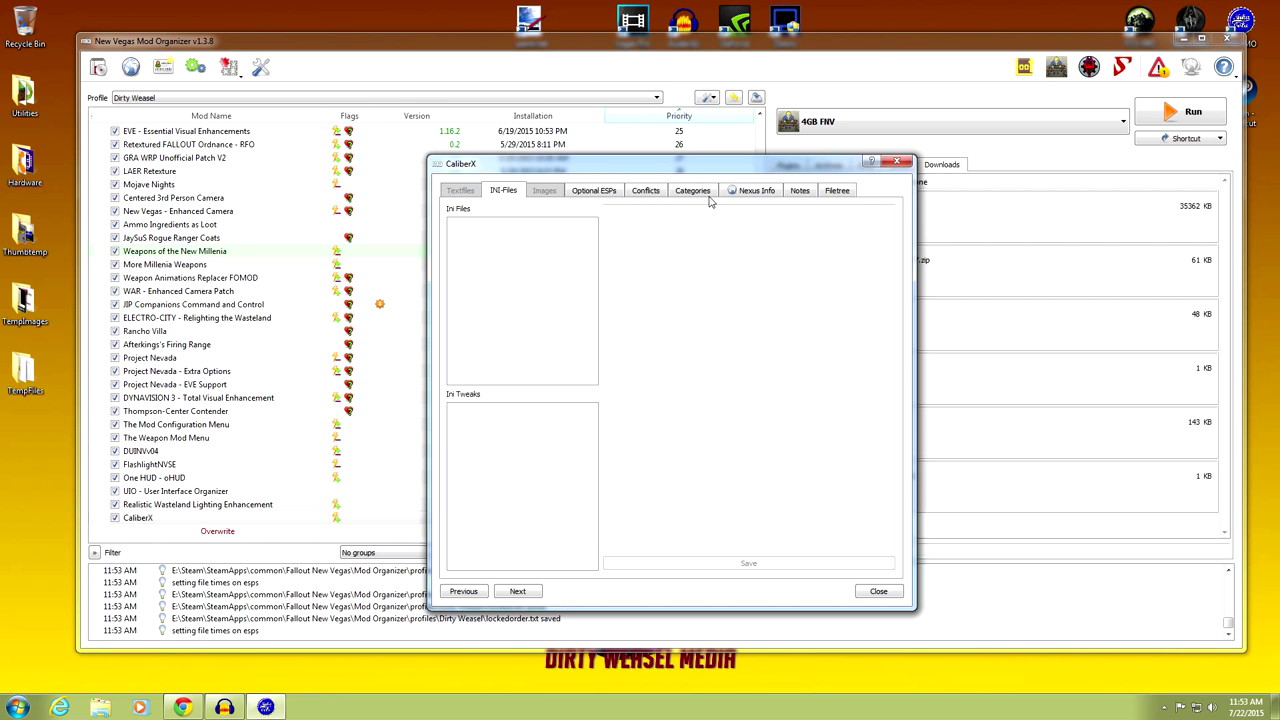
click(753, 192)
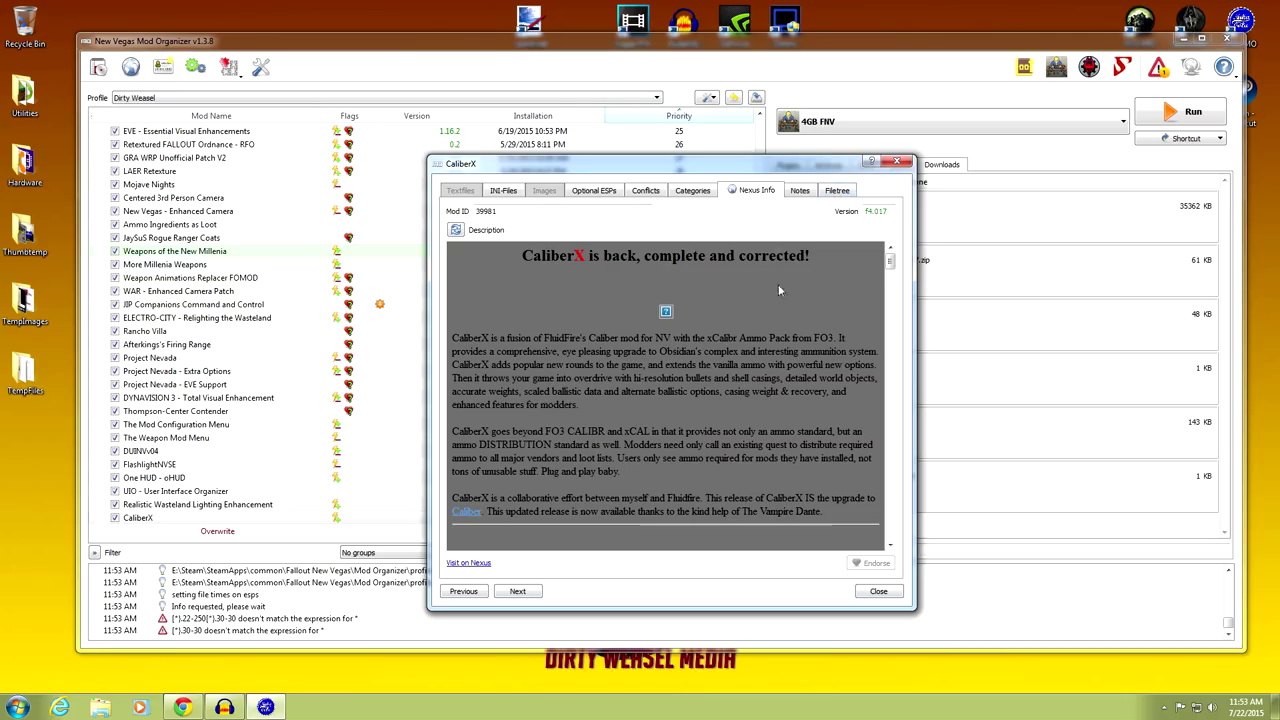
click(876, 591)
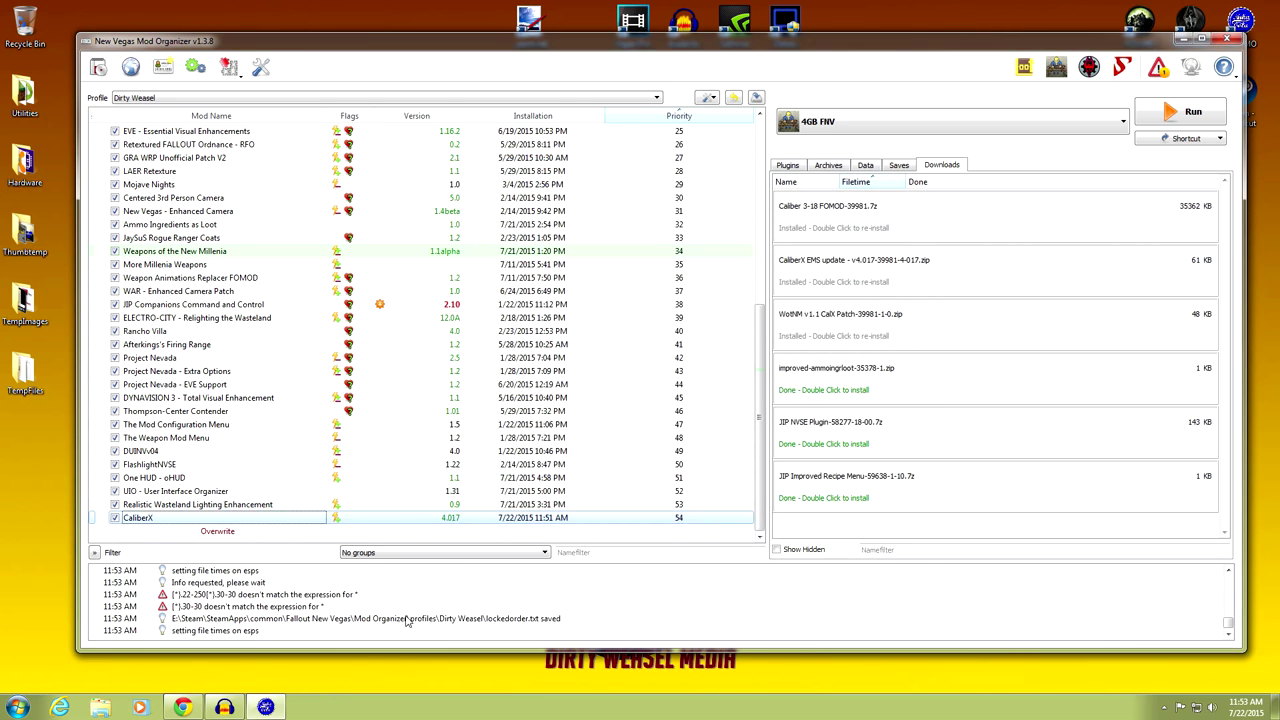
- Switch back to Chrome and review the main files section of the CaliberX mod page
click(185, 708)
scroll(312, 238, up, 6)
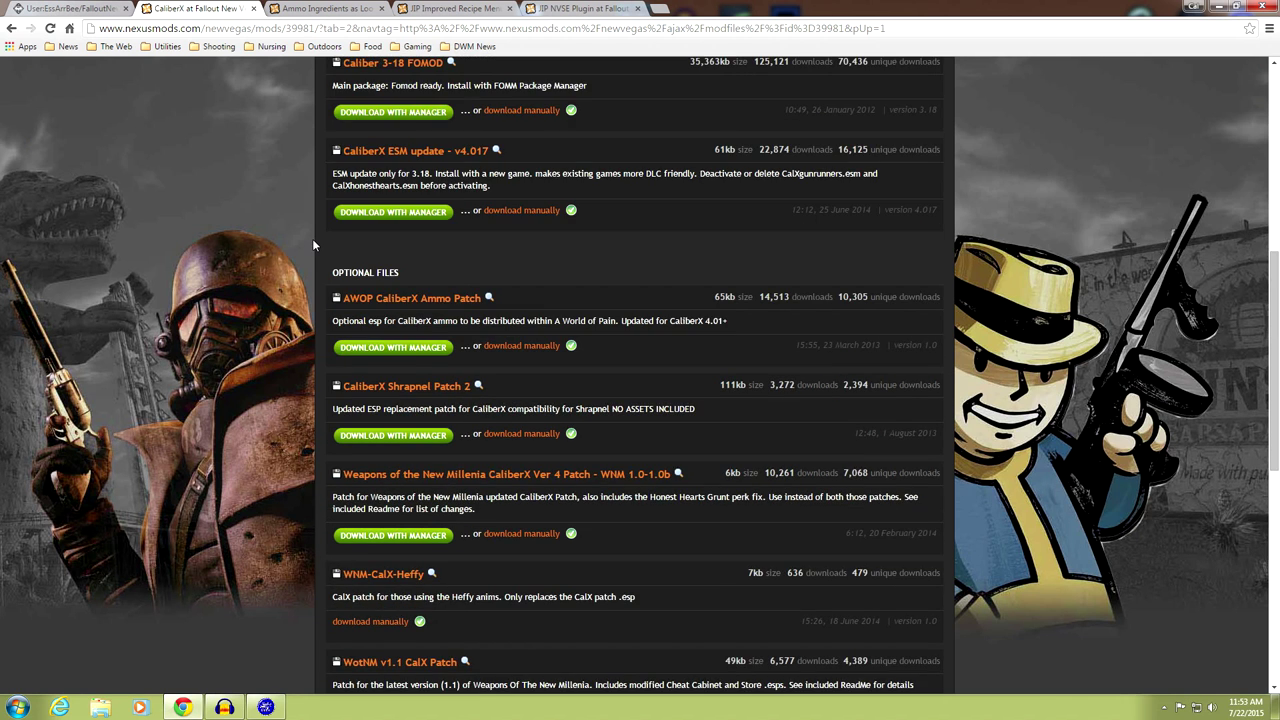
scroll(312, 238, up, 1)
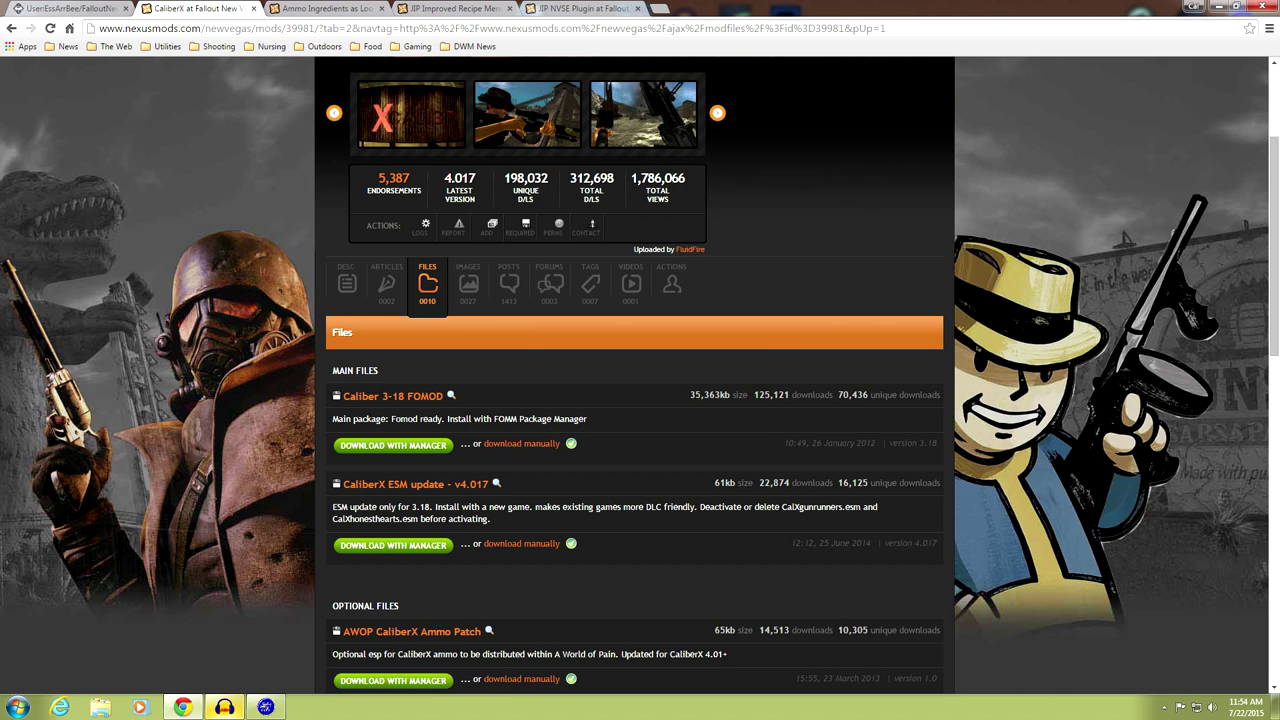
- Switch to Mod Organizer and set the version in CaliberX's Nexus information to 3.18
click(265, 707)
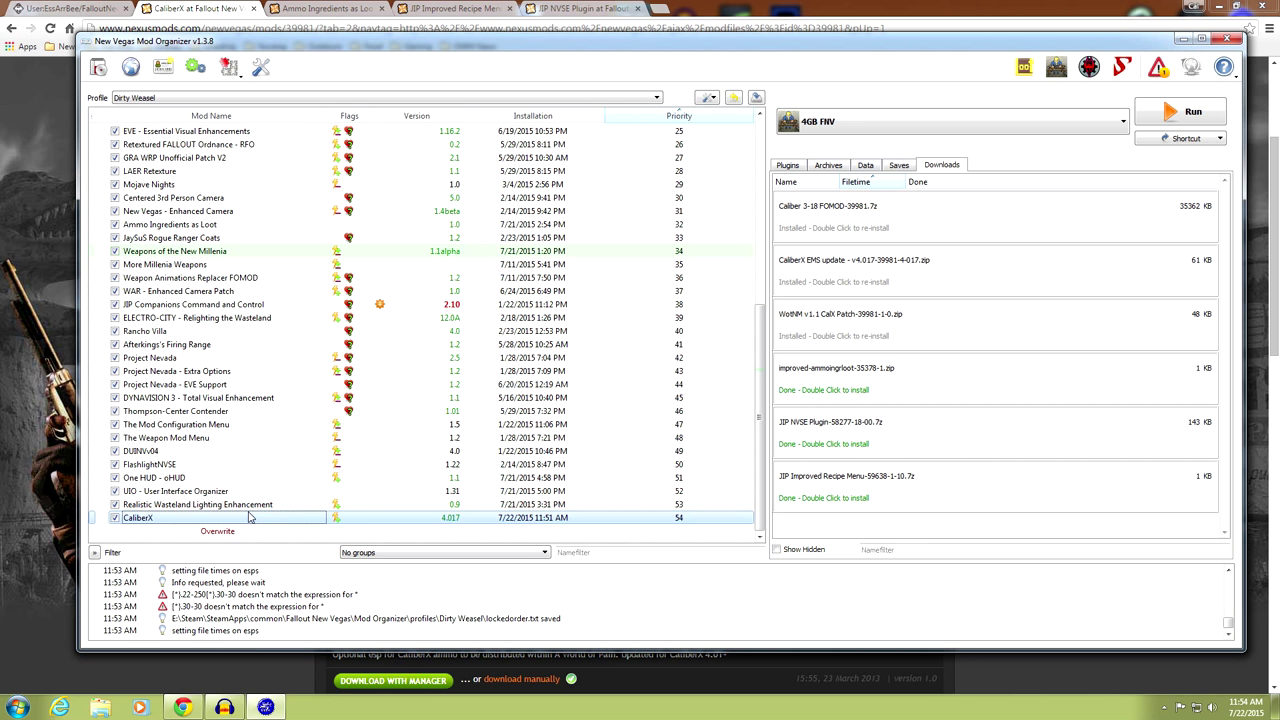
double_click(252, 517)
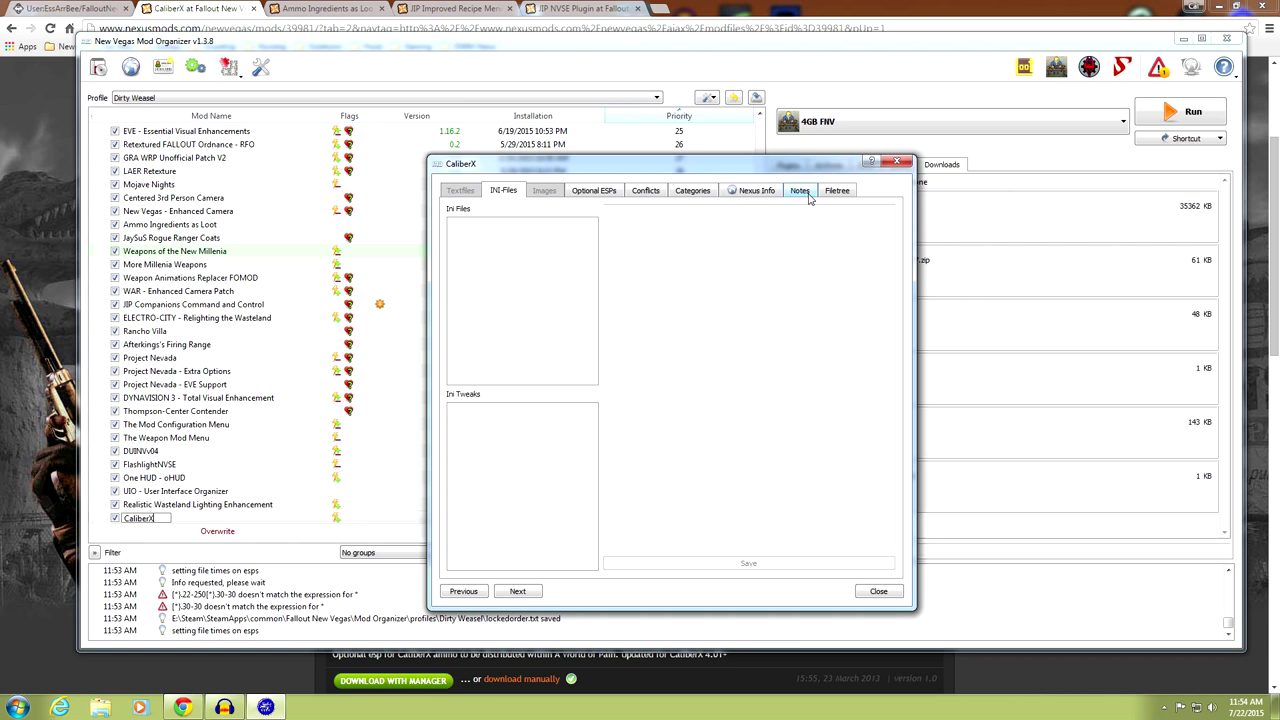
click(757, 190)
drag(893, 211, 847, 214)
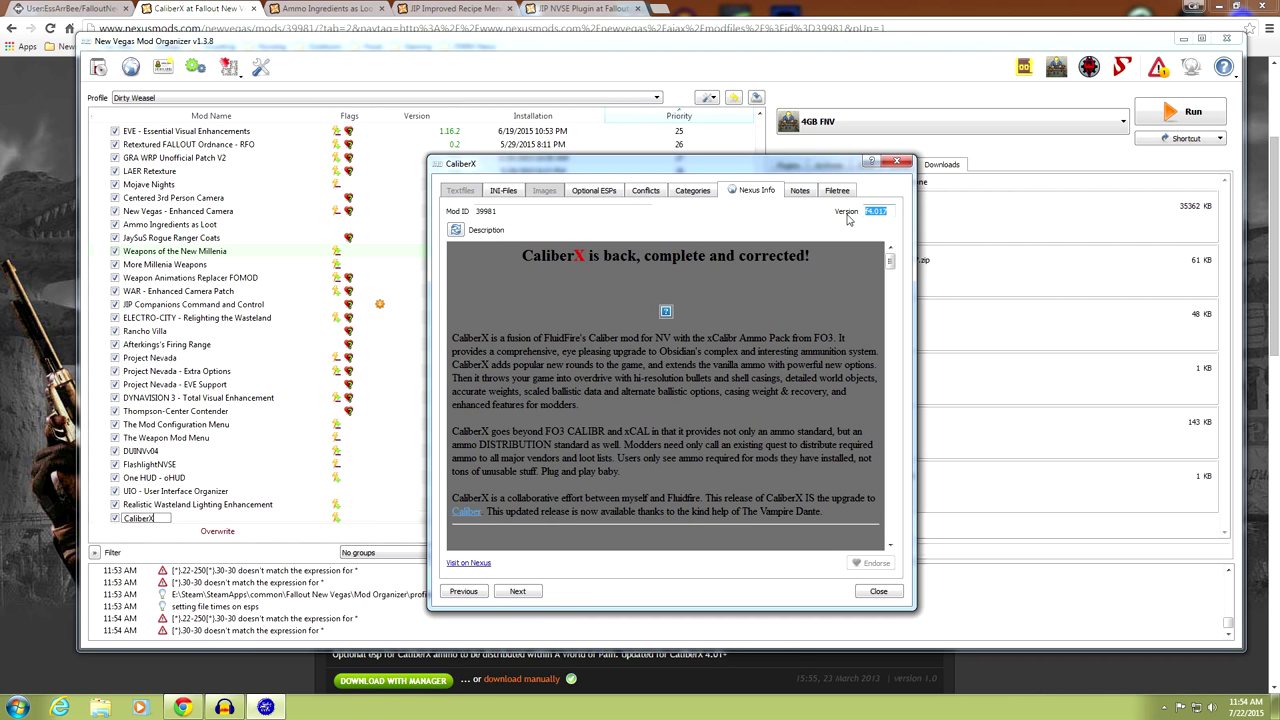
text(3.18)
- Make CaliberXgunrunners.esm, CaliberXhonesthearts.esm and Weapons.of.the.New.Millenia.Store.esp optional plugins in the CaliberX mod
click(605, 198)
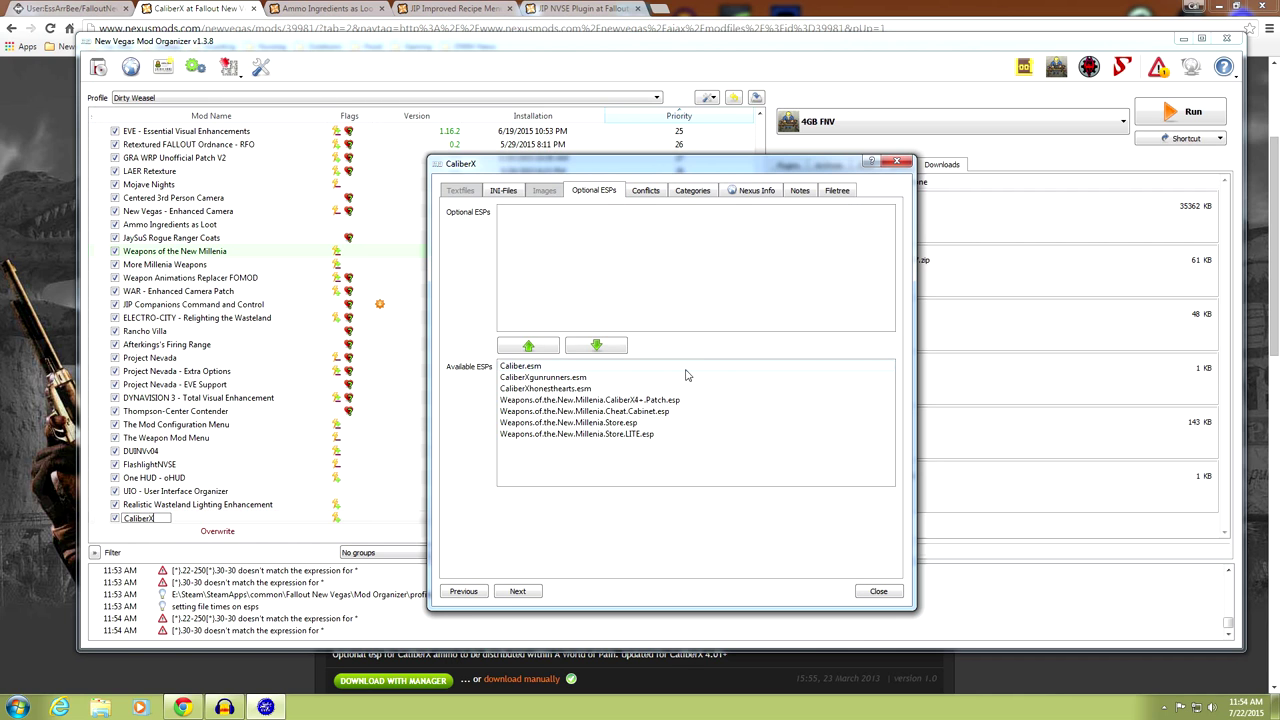
click(583, 379)
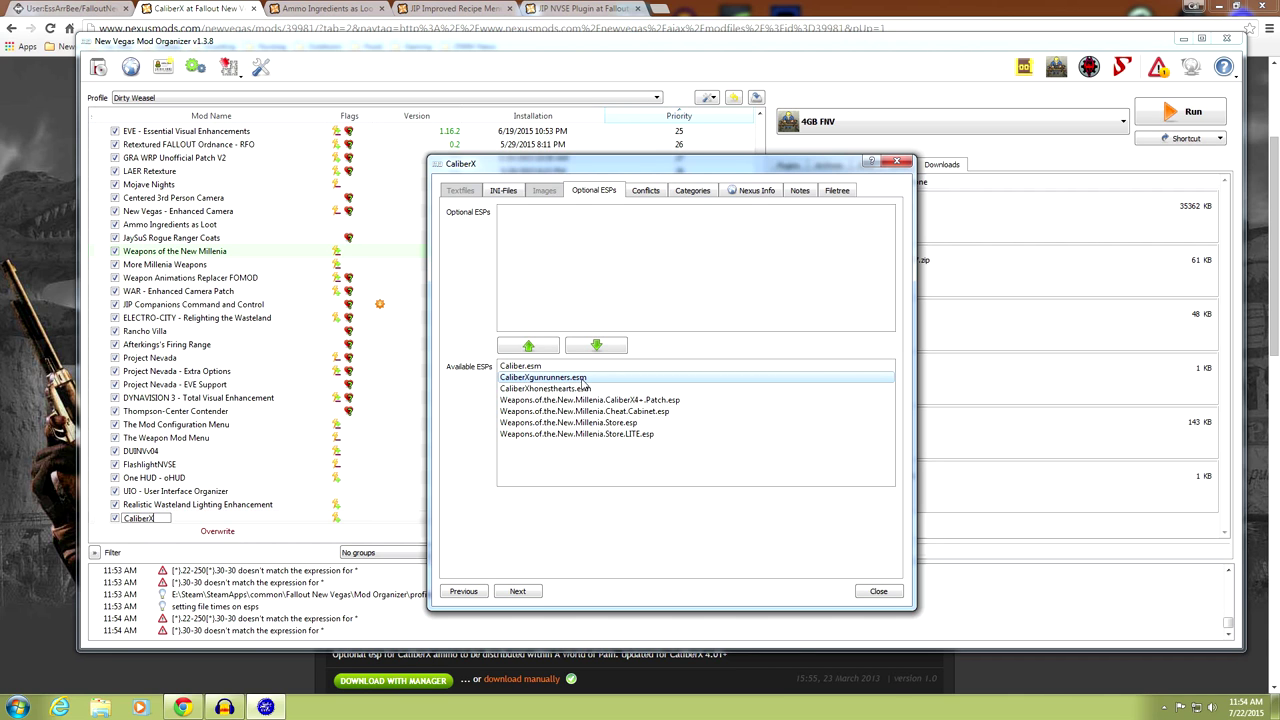
click(548, 348)
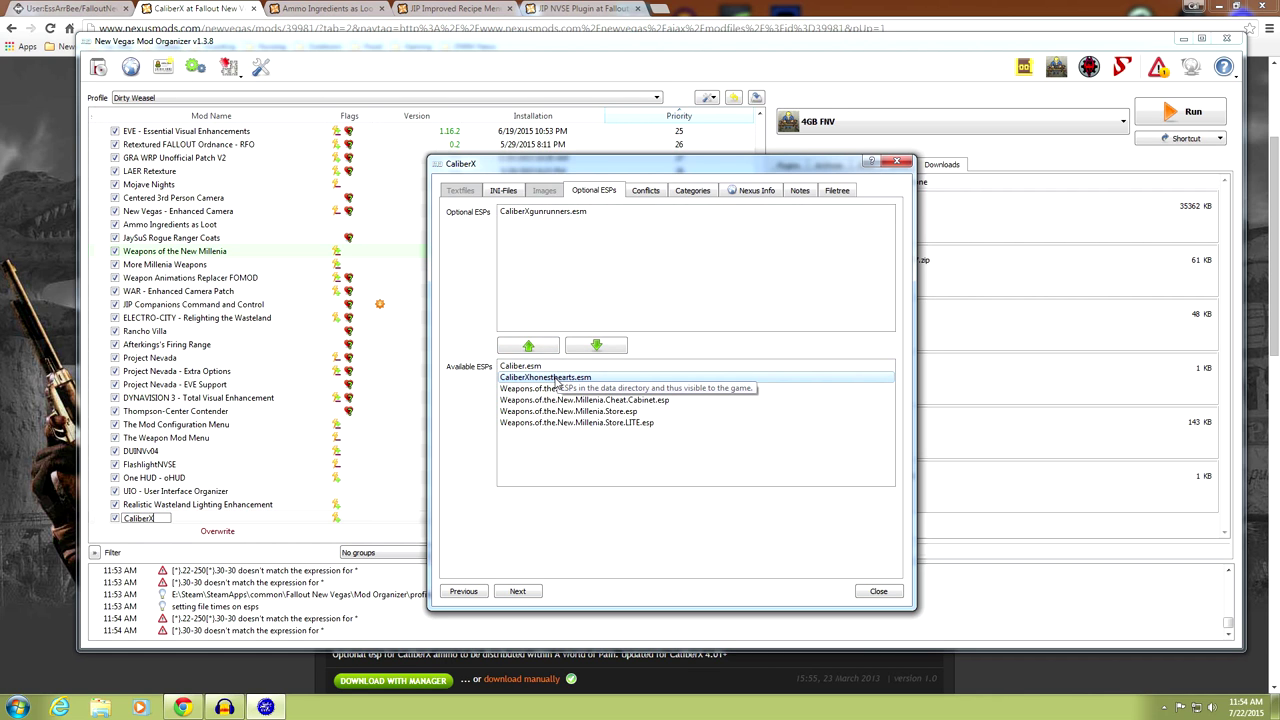
click(548, 348)
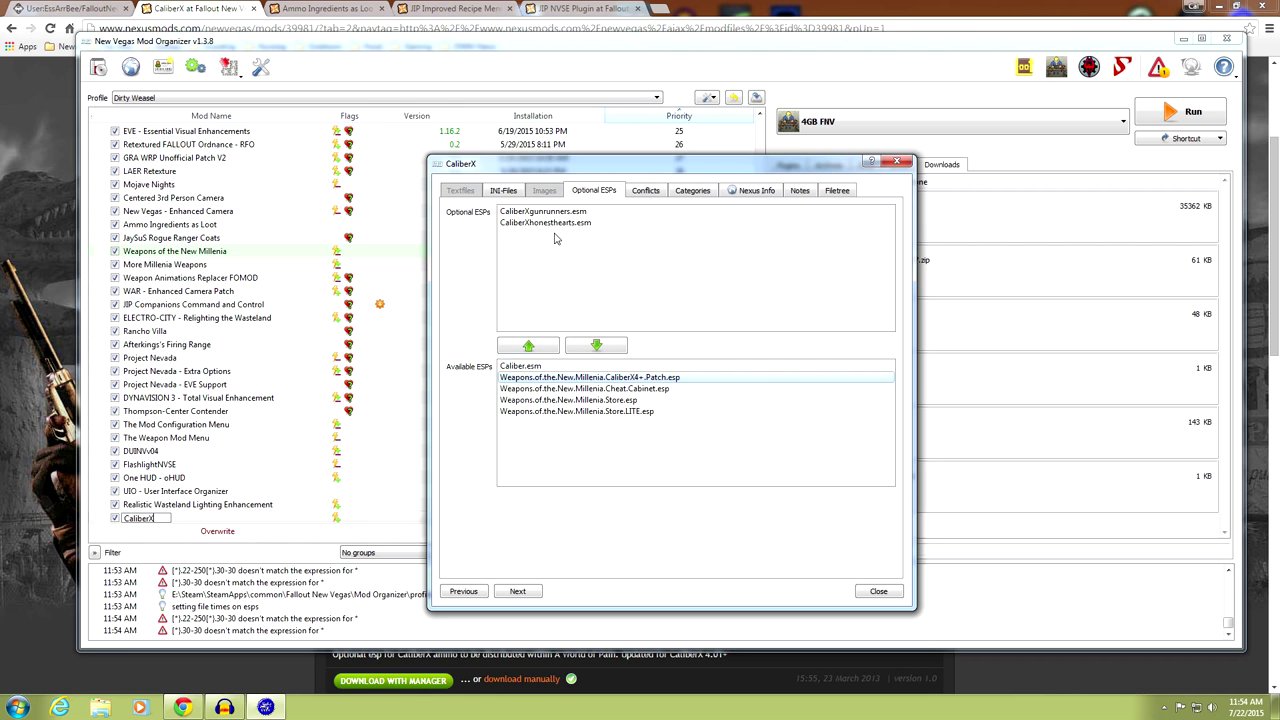
click(709, 377)
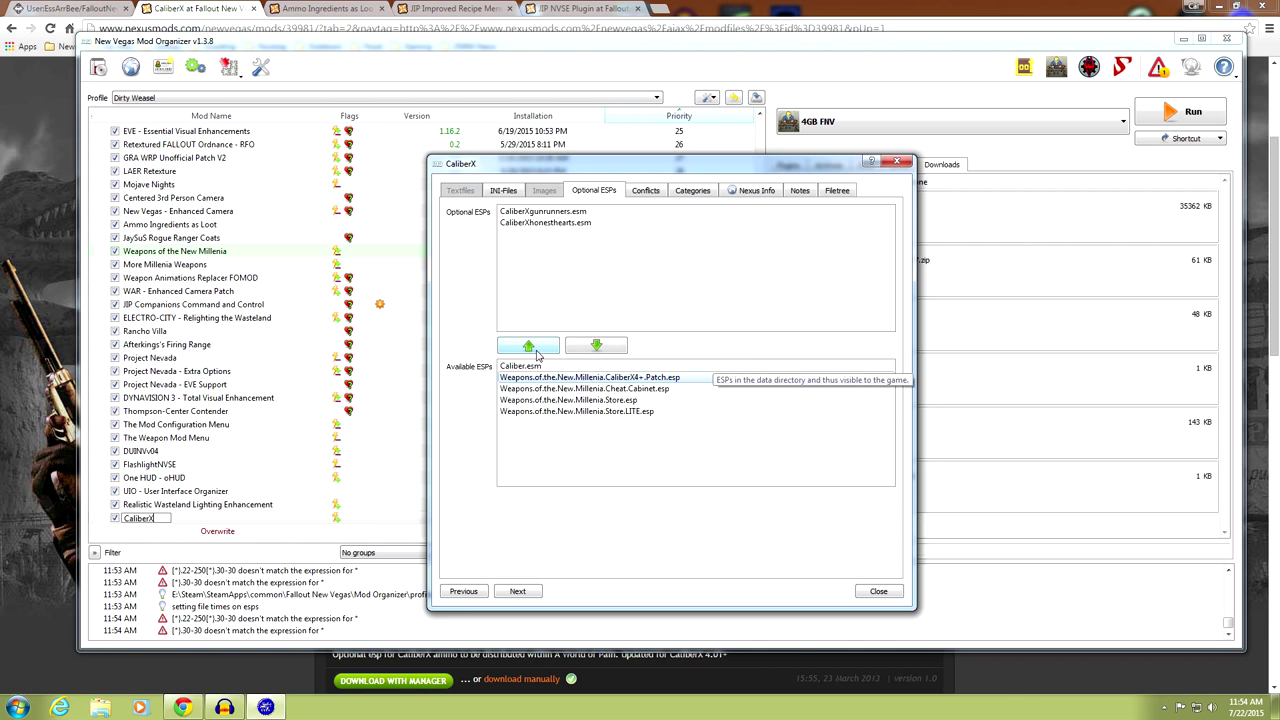
click(550, 400)
click(516, 350)
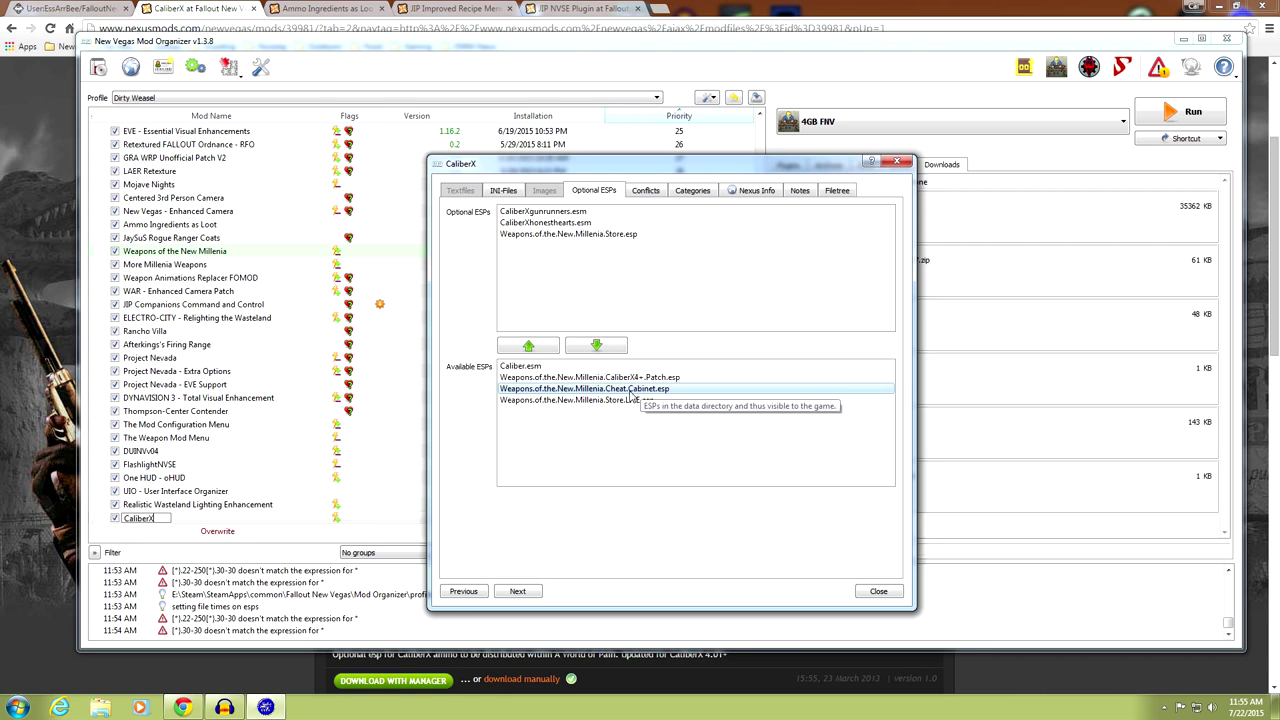
click(577, 389)
click(547, 348)
click(564, 246)
click(596, 345)
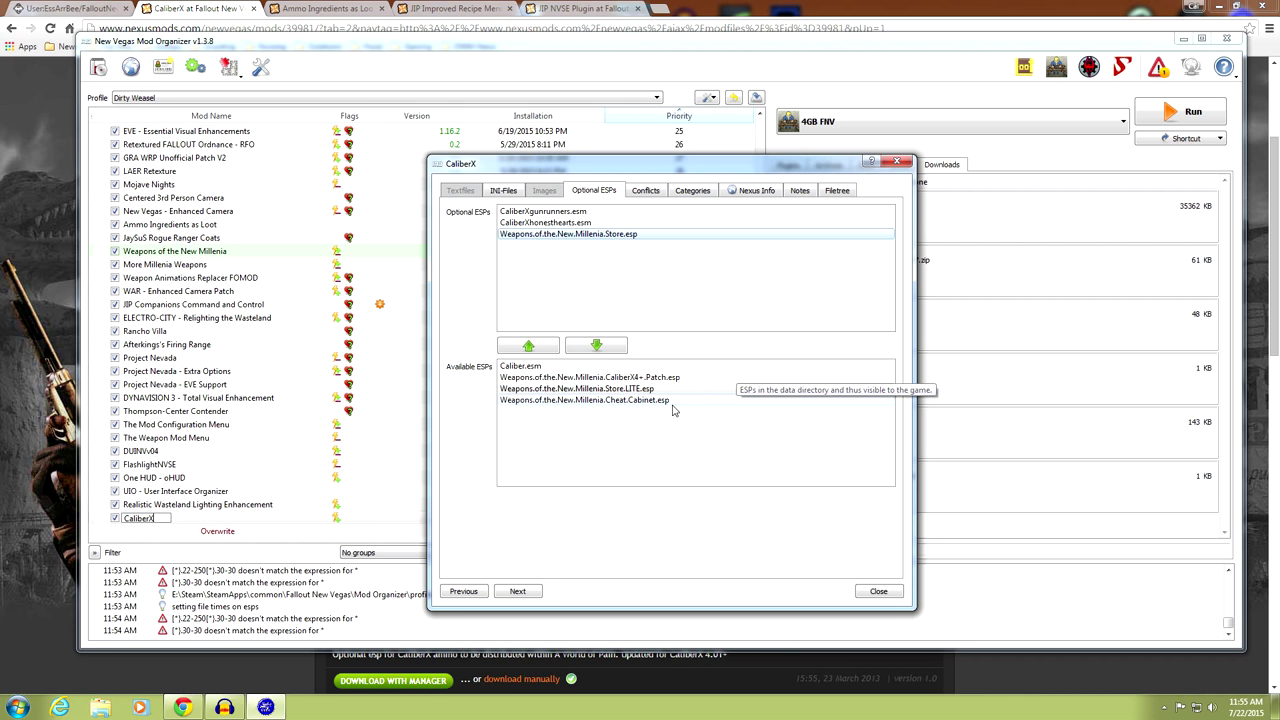
- Close CaliberX's information, reopen it to check the mod's file conflicts, and close it again
click(877, 592)
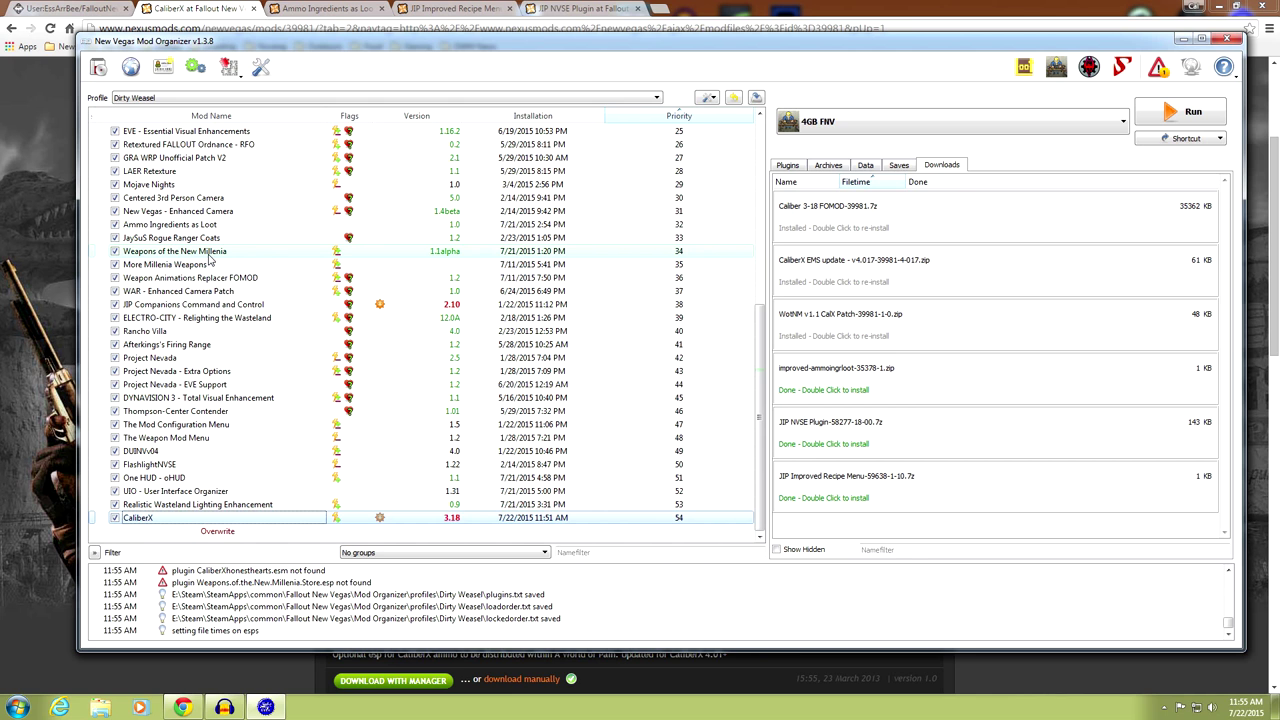
click(336, 518)
double_click(336, 519)
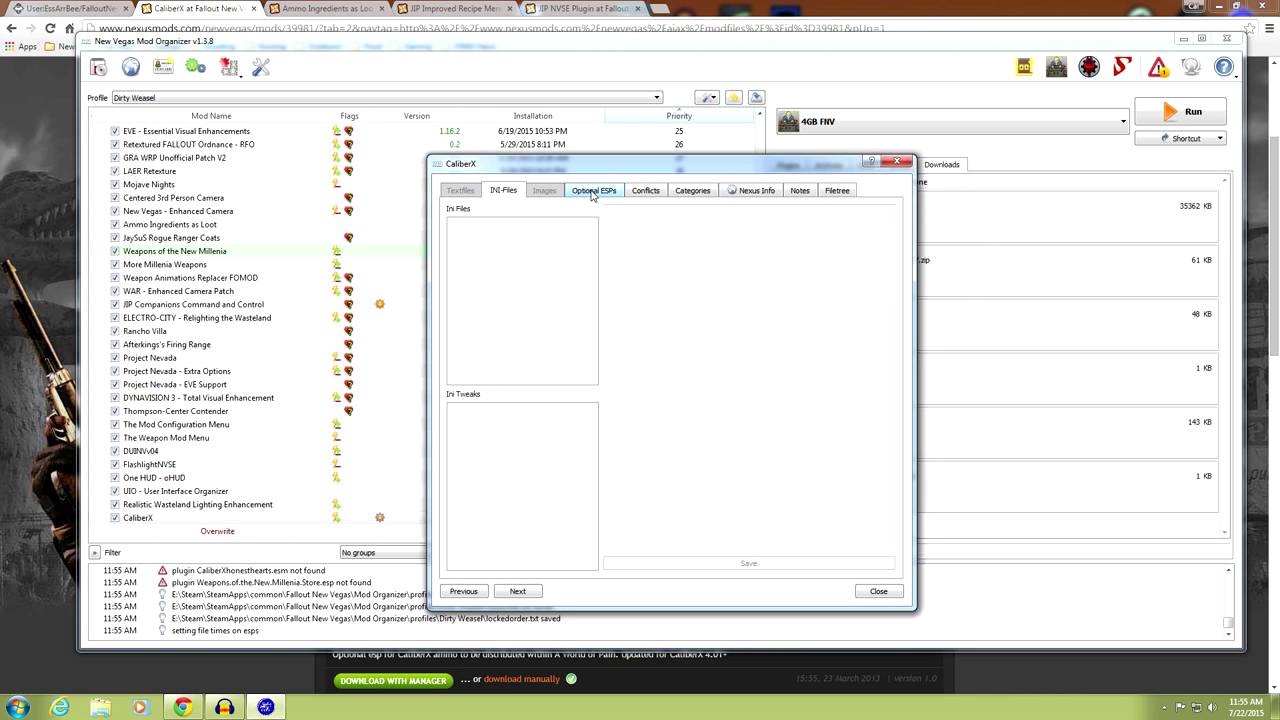
click(645, 192)
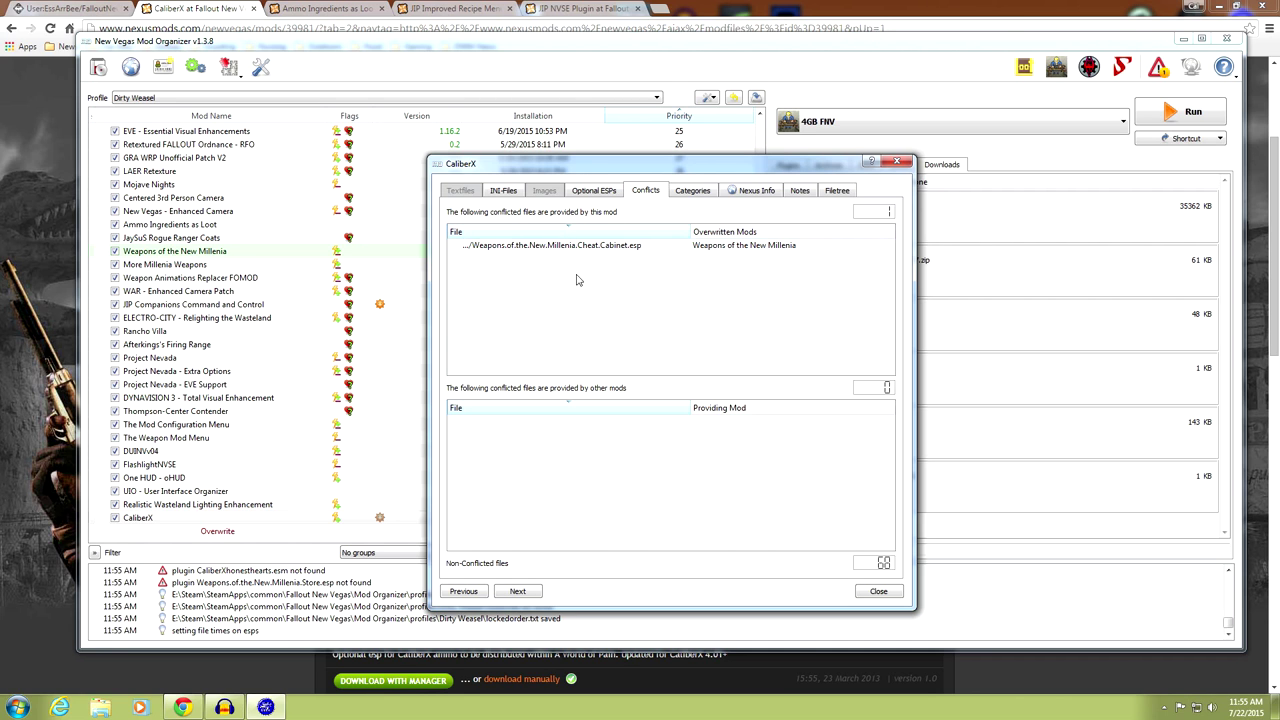
click(866, 592)
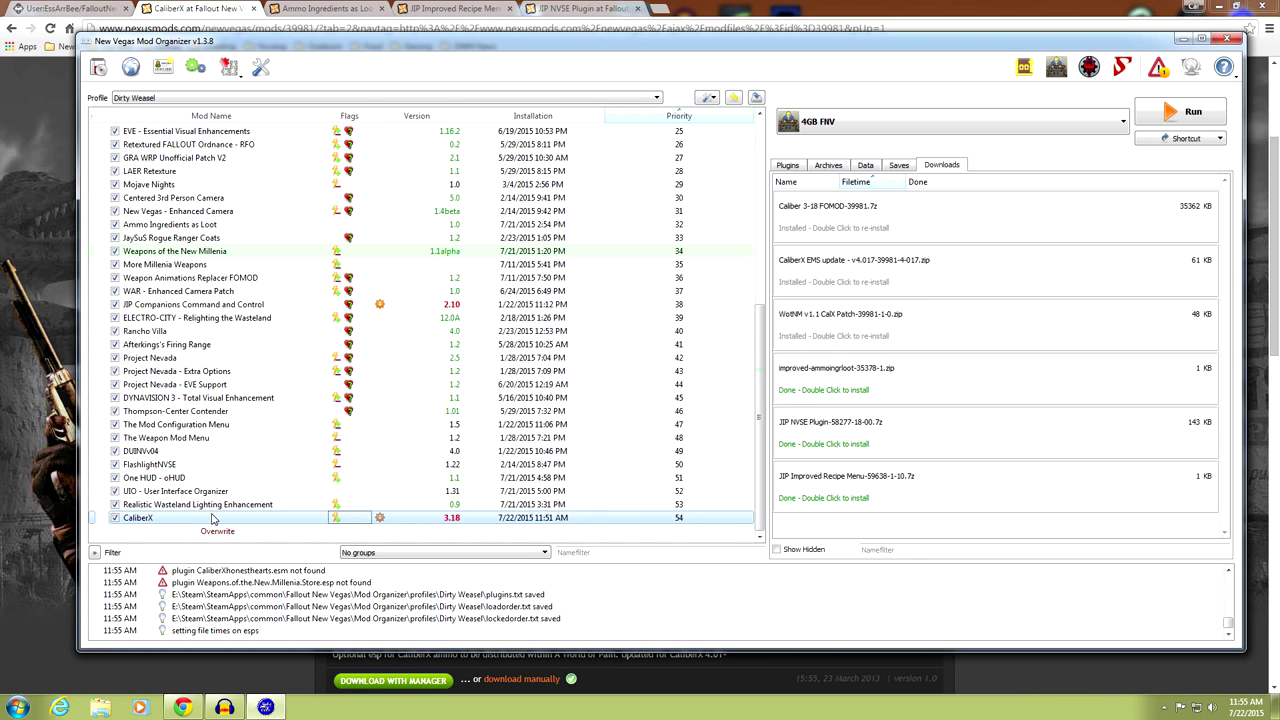
- Move CaliberX in the mod list to directly below More Millenia Weapons, at priority 36
drag(211, 522, 215, 274)
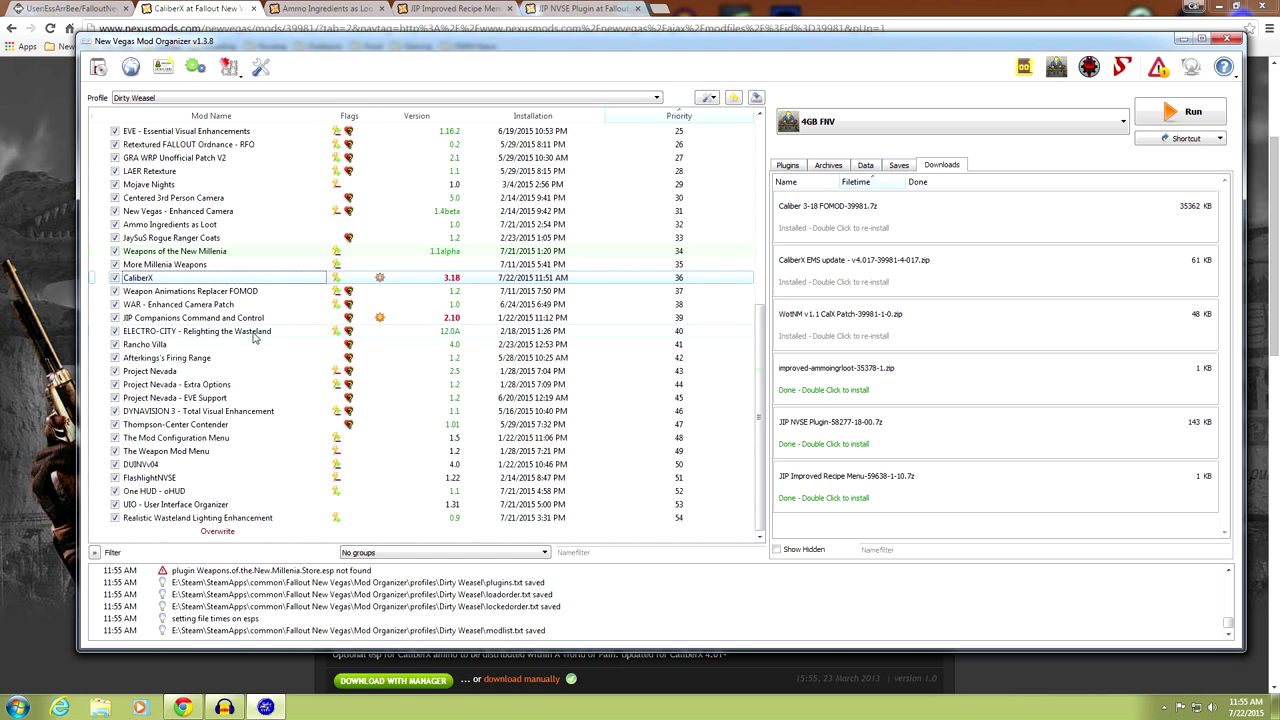
click(168, 265)
click(168, 278)
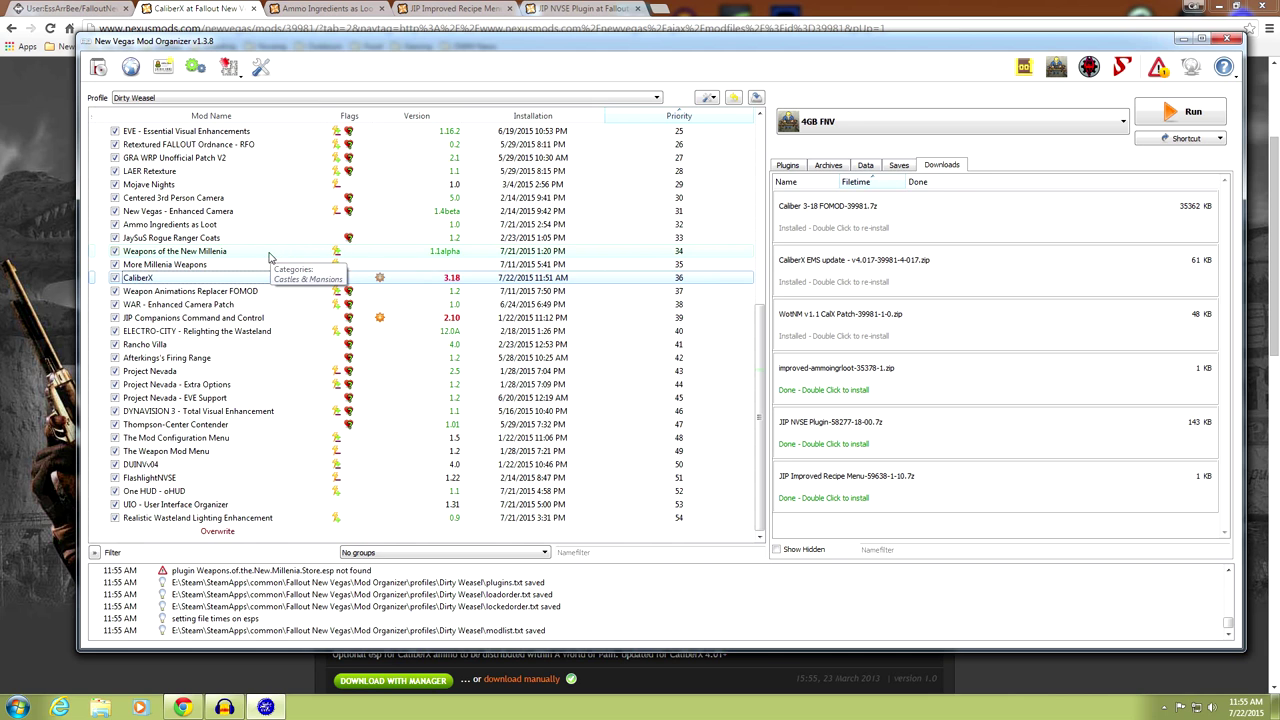
- Make Weapons.of.the.New.Millenia.Cheat.Cabinet.esp an optional plugin in the Weapons of the New Millenia mod and close its information
double_click(166, 254)
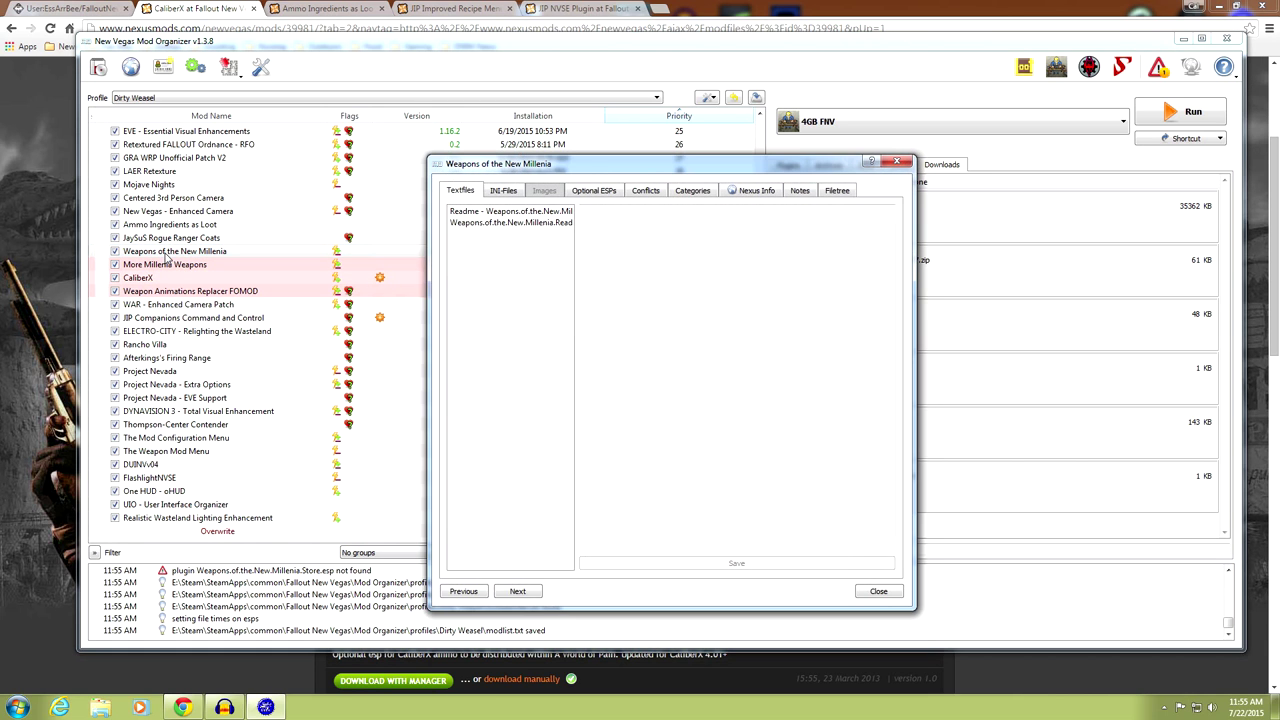
click(612, 193)
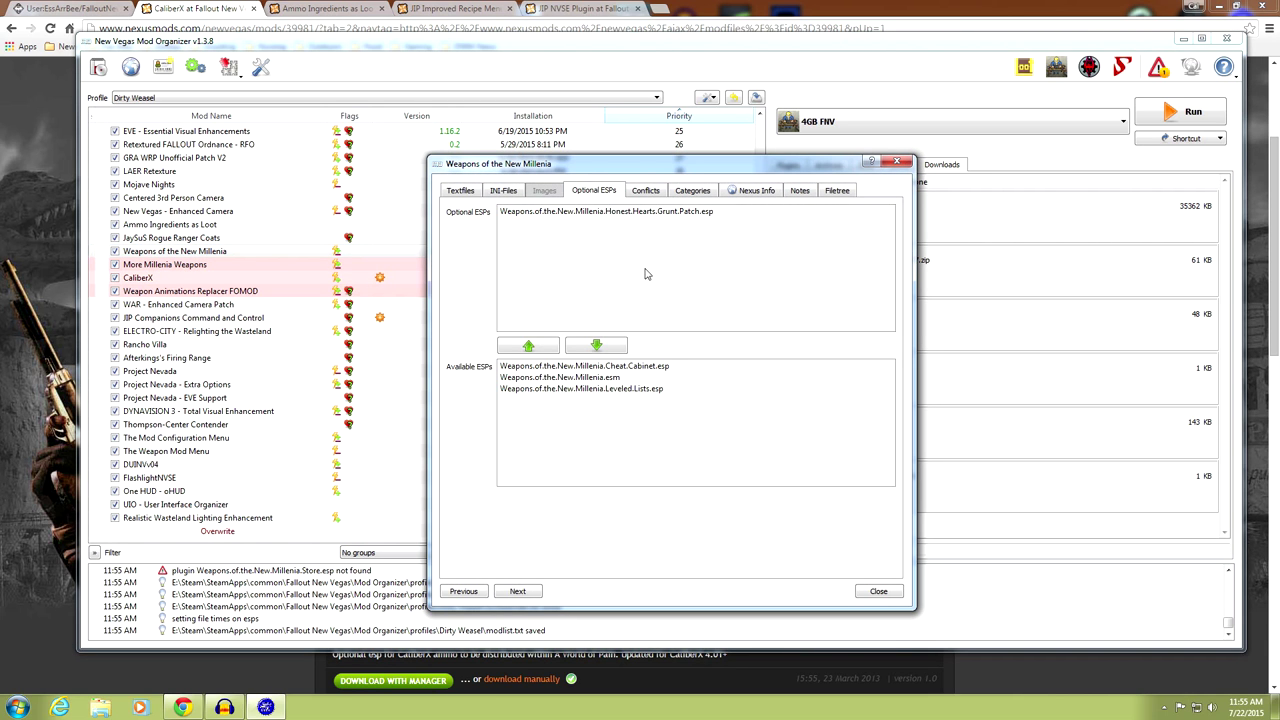
click(658, 370)
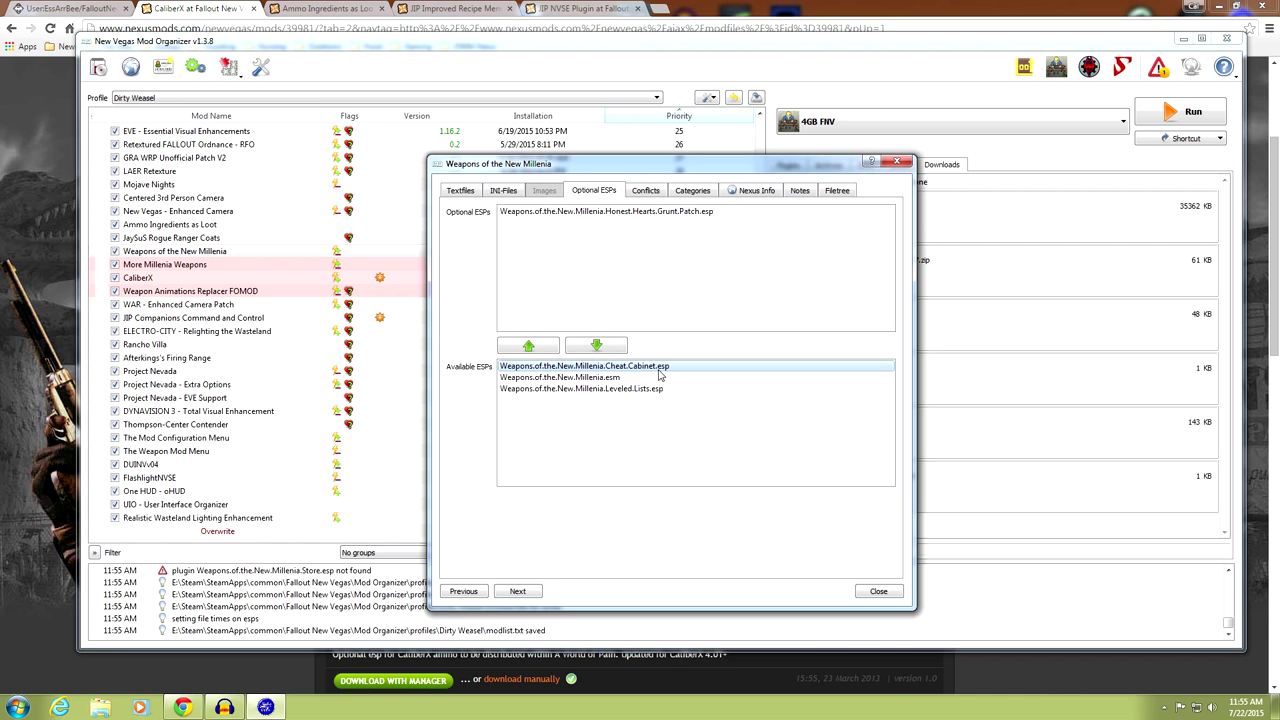
click(534, 352)
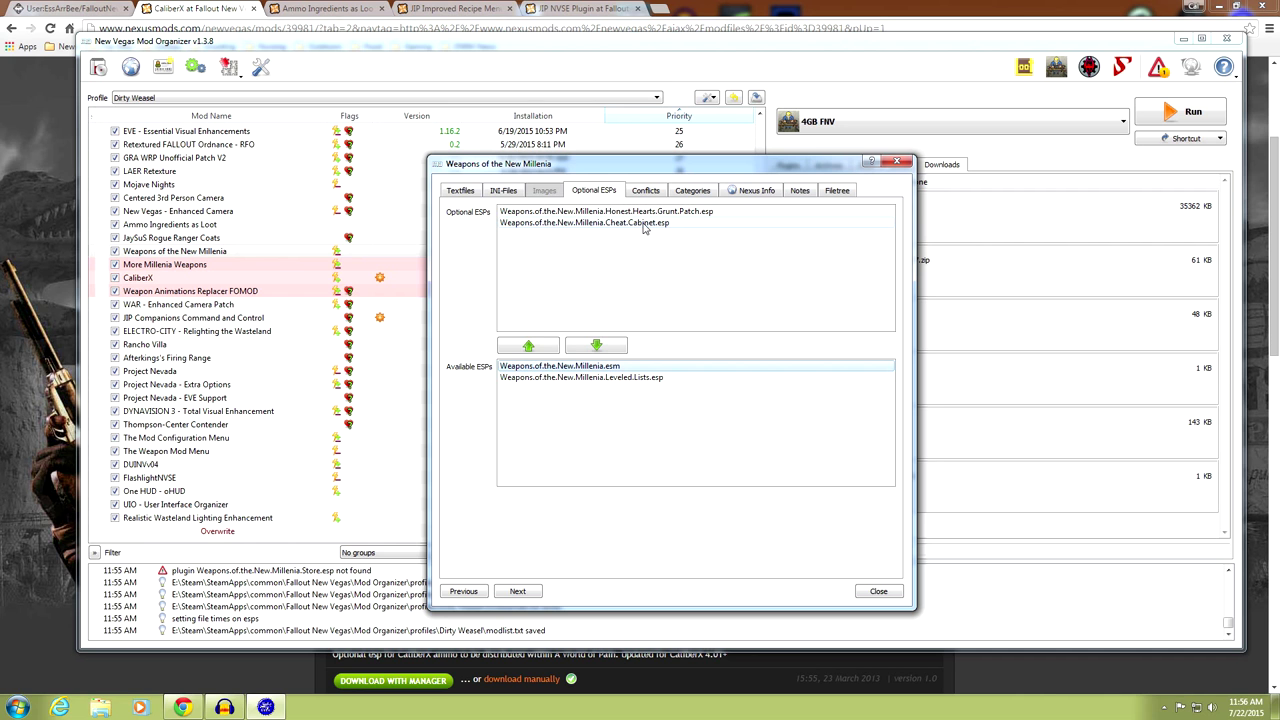
click(876, 592)
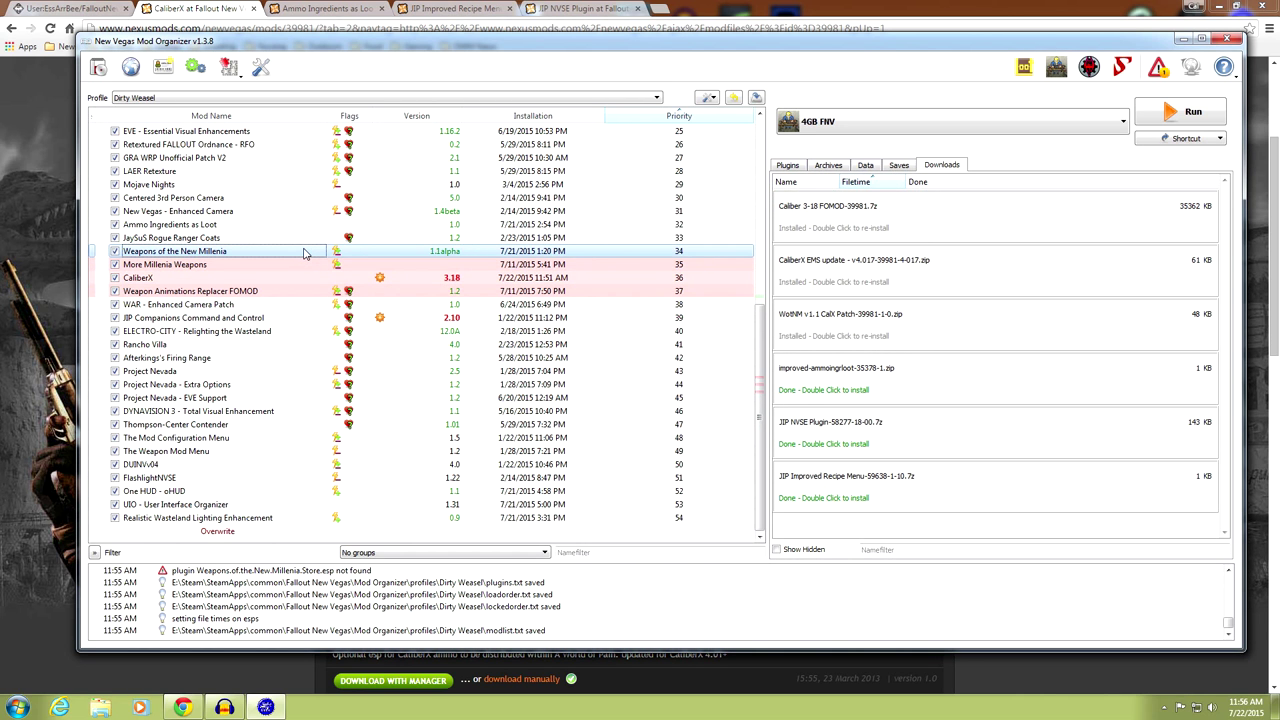
- Ignore the available update for CaliberX in the mod list
click(308, 280)
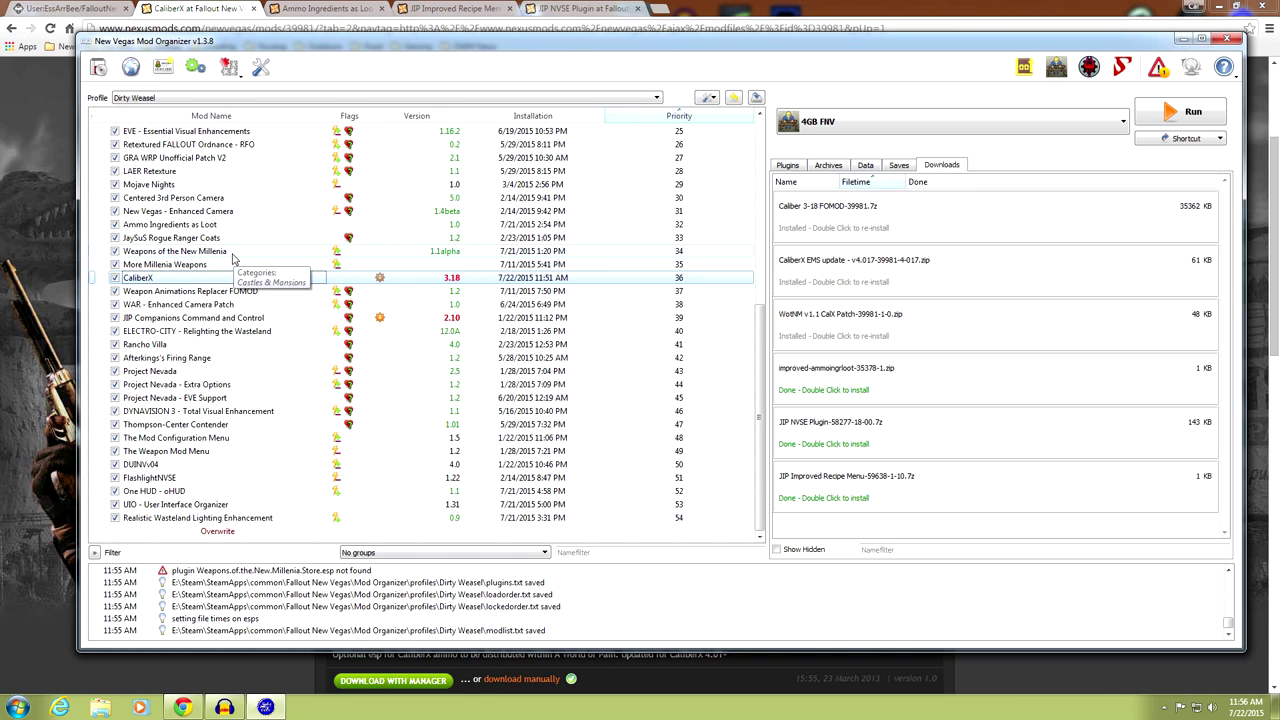
right_click(380, 280)
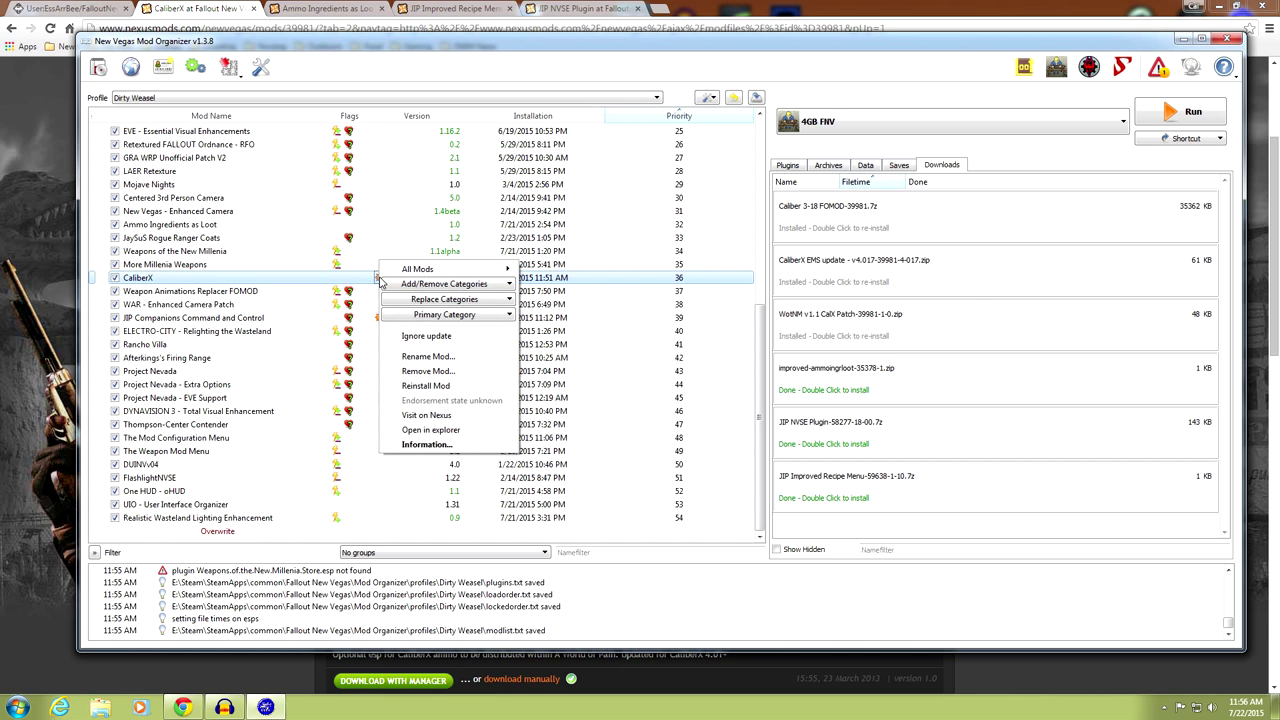
click(416, 347)
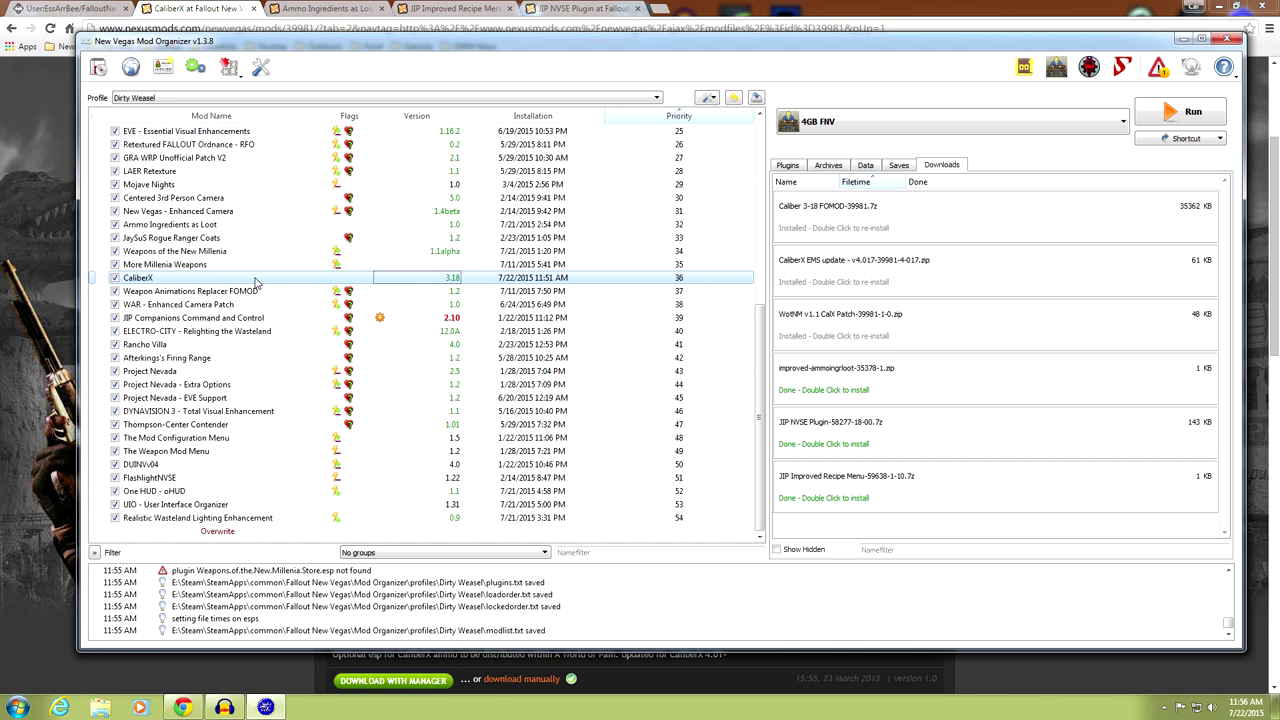
click(339, 283)
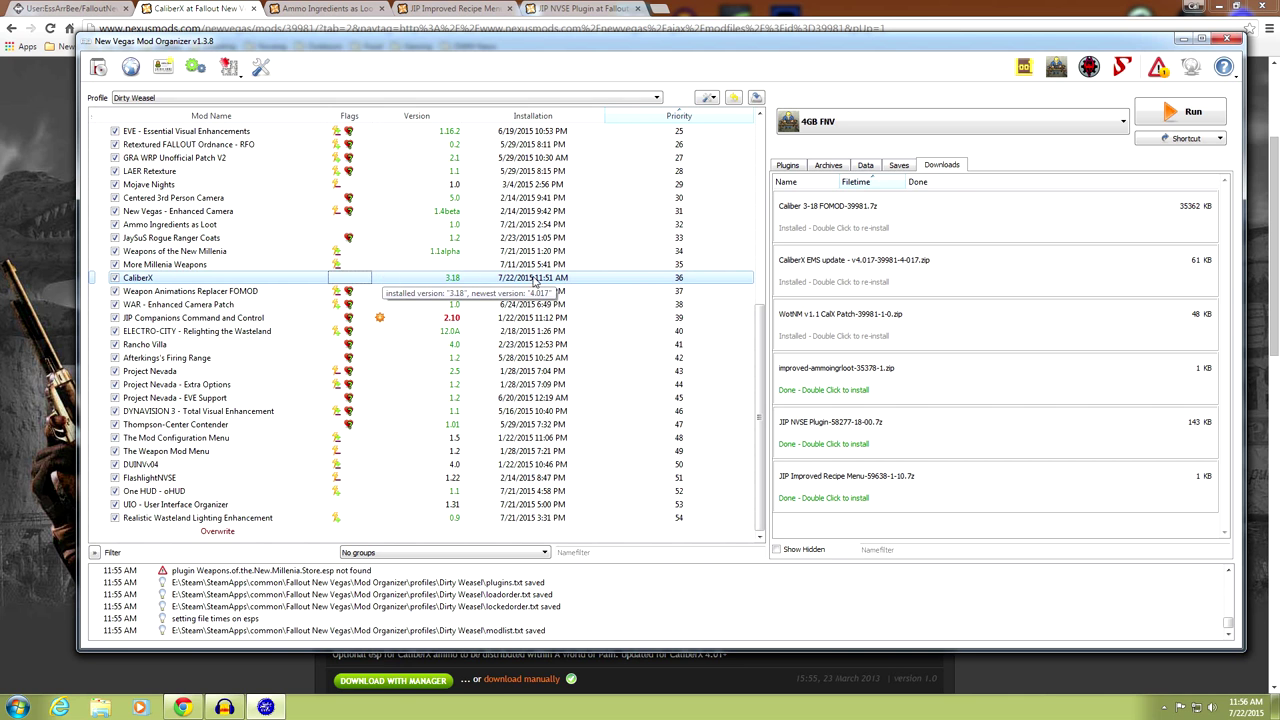
- Minimize Mod Organizer, read the Ammo Ingredients as Loot description in Chrome, and revisit the CaliberX page header
click(1180, 42)
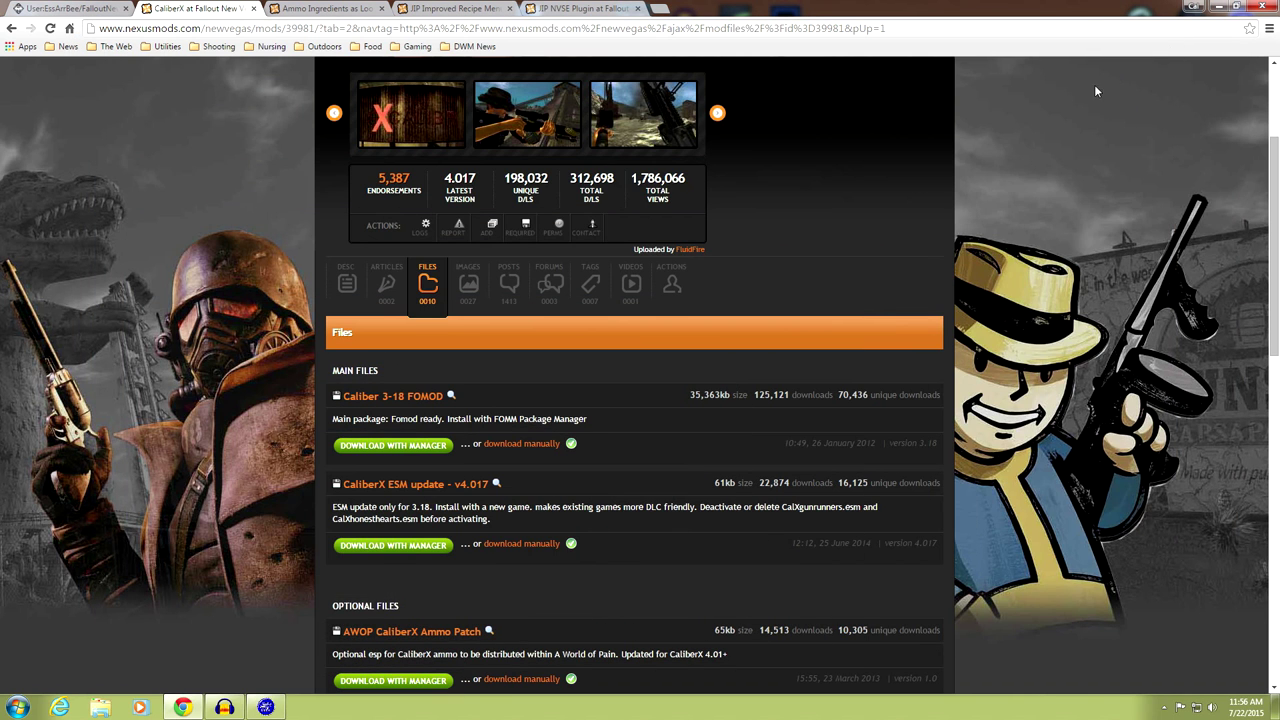
click(311, 11)
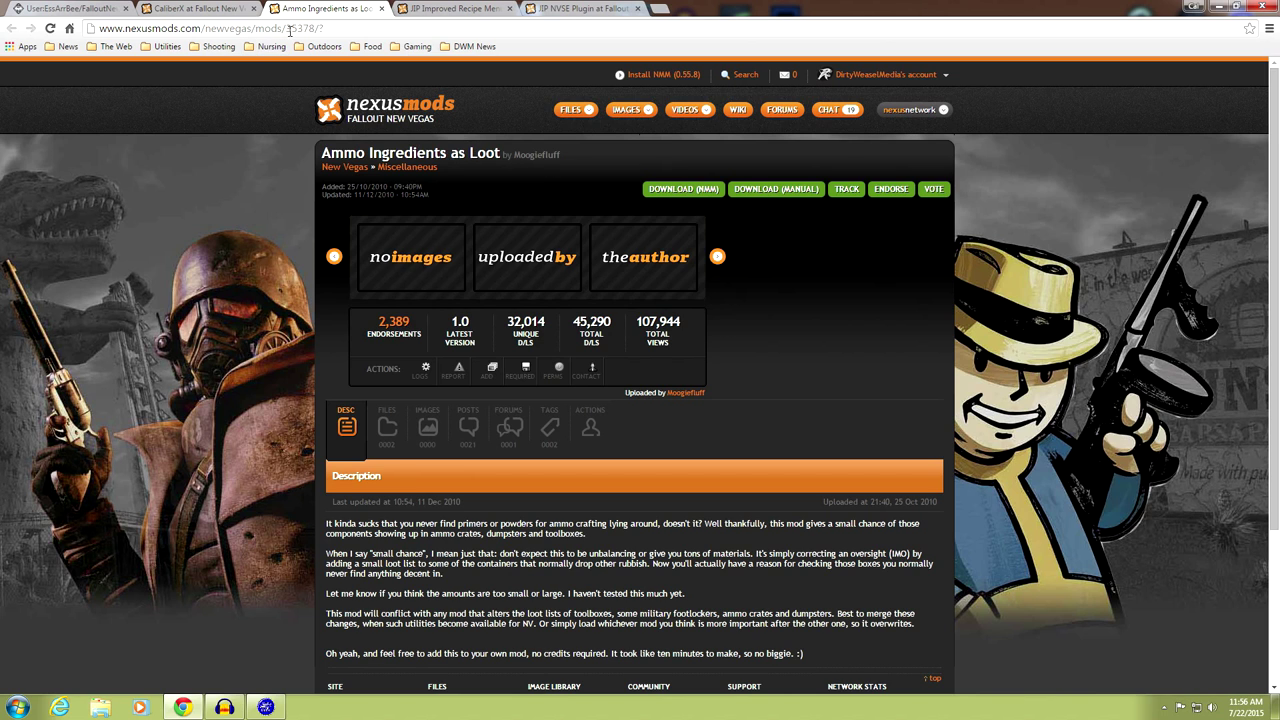
scroll(298, 274, down, 1)
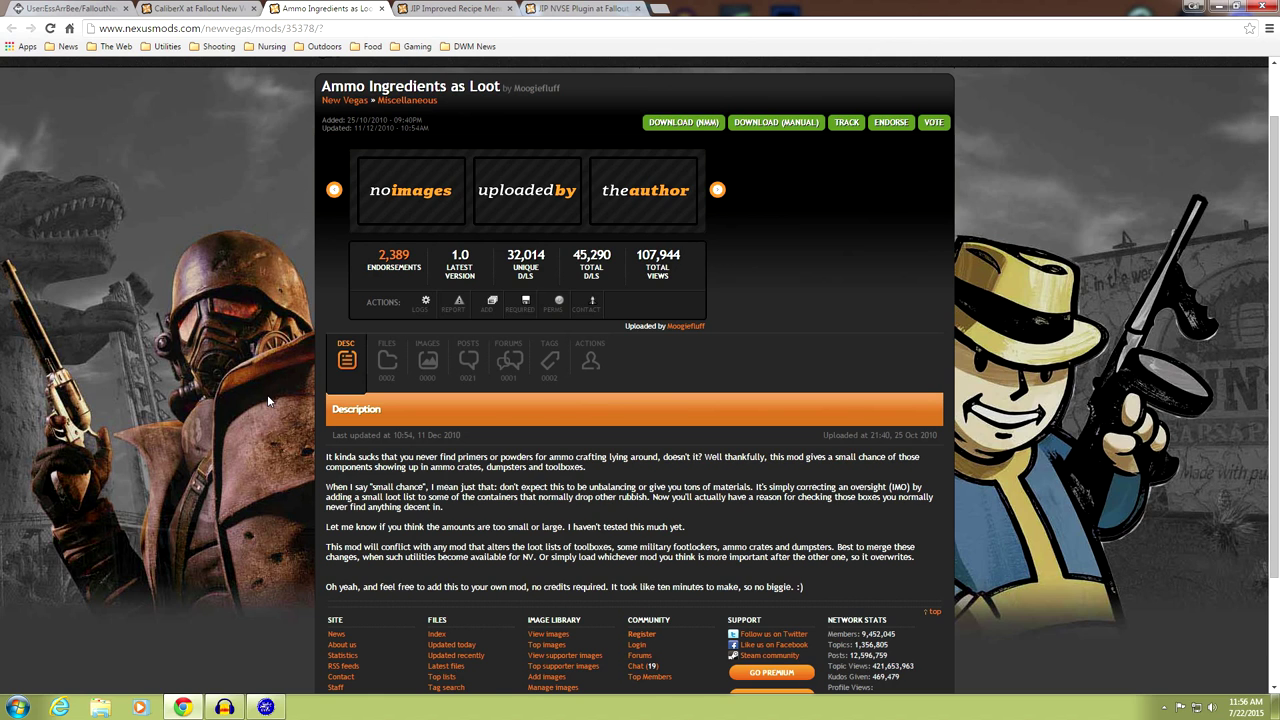
scroll(267, 413, down, 1)
scroll(267, 413, up, 1)
scroll(267, 411, down, 1)
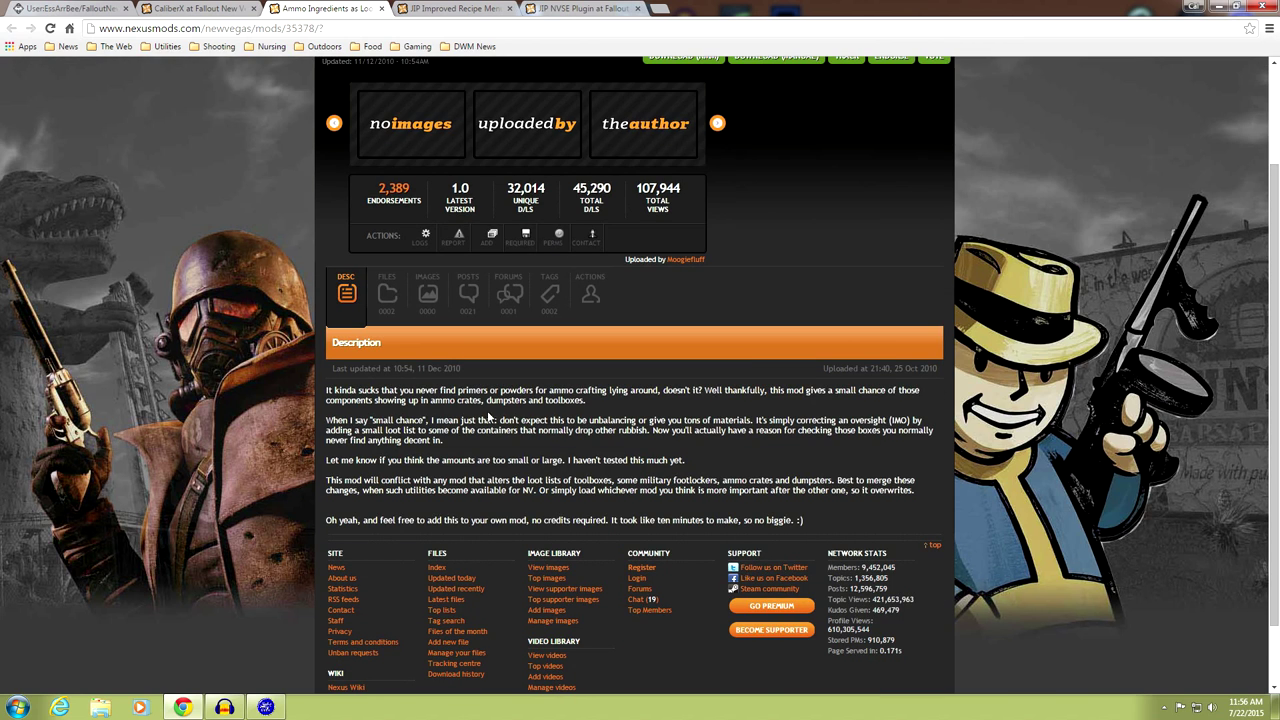
scroll(296, 389, up, 2)
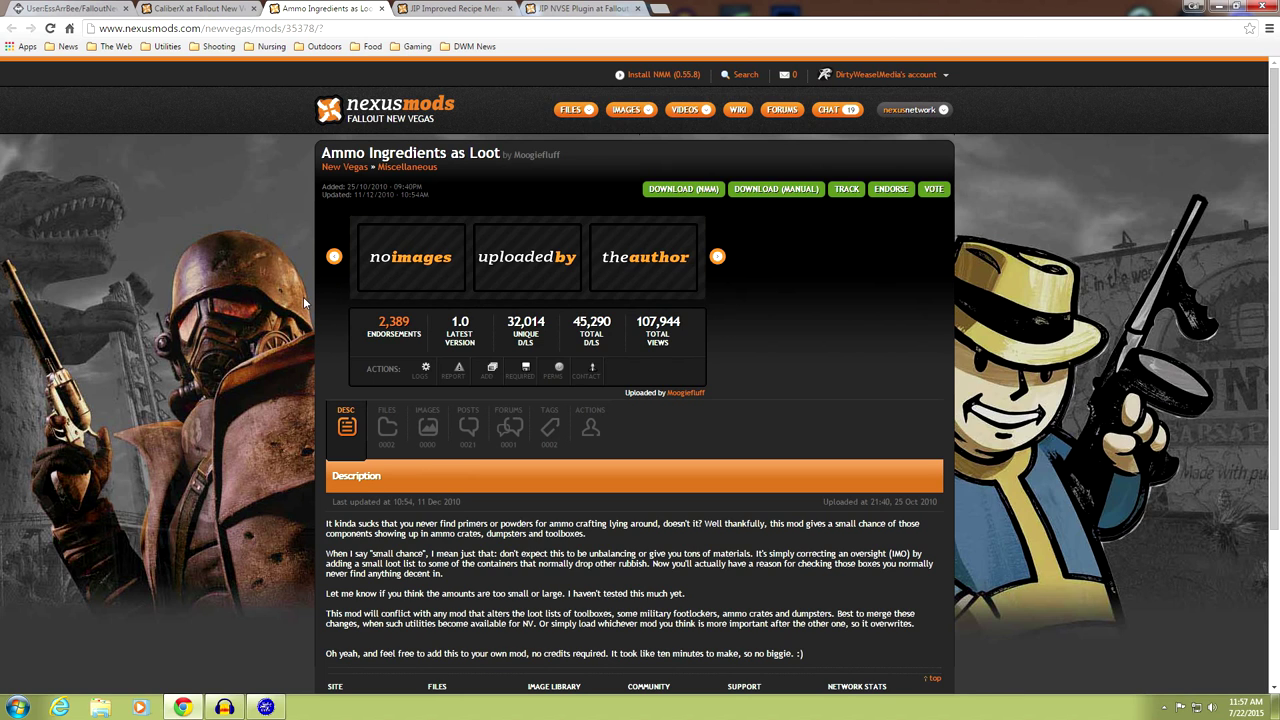
click(213, 11)
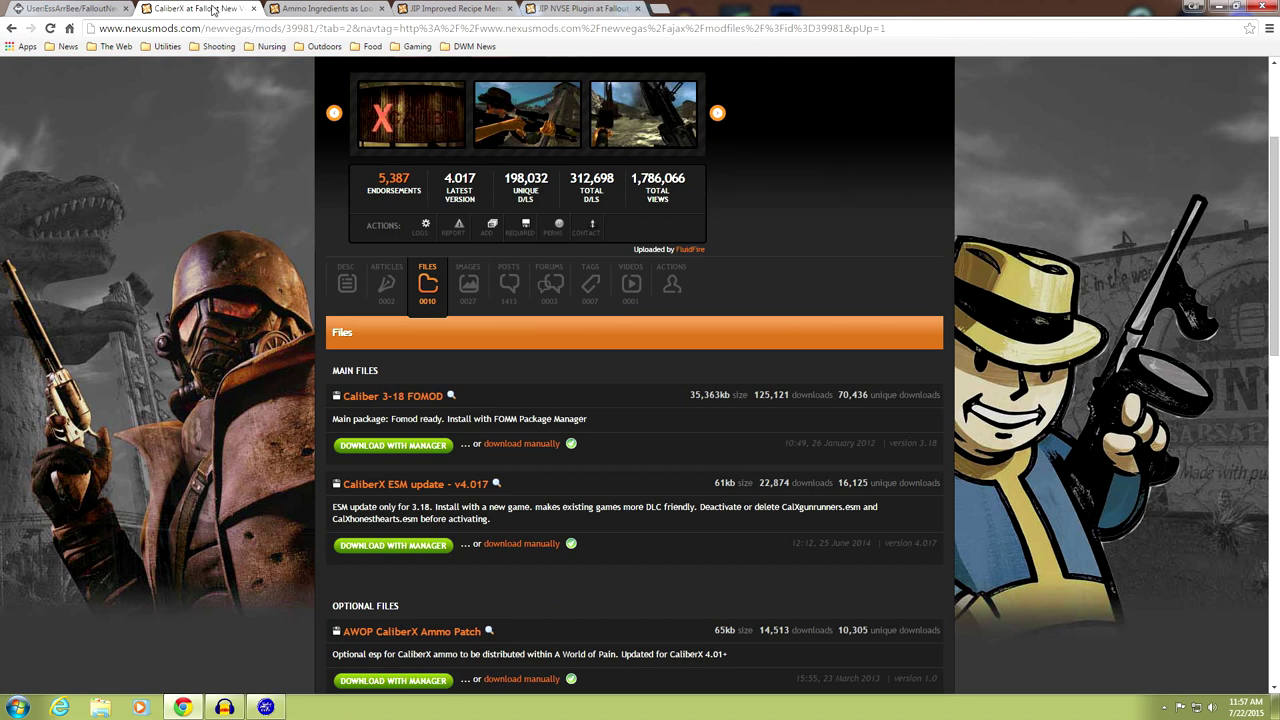
scroll(282, 254, up, 2)
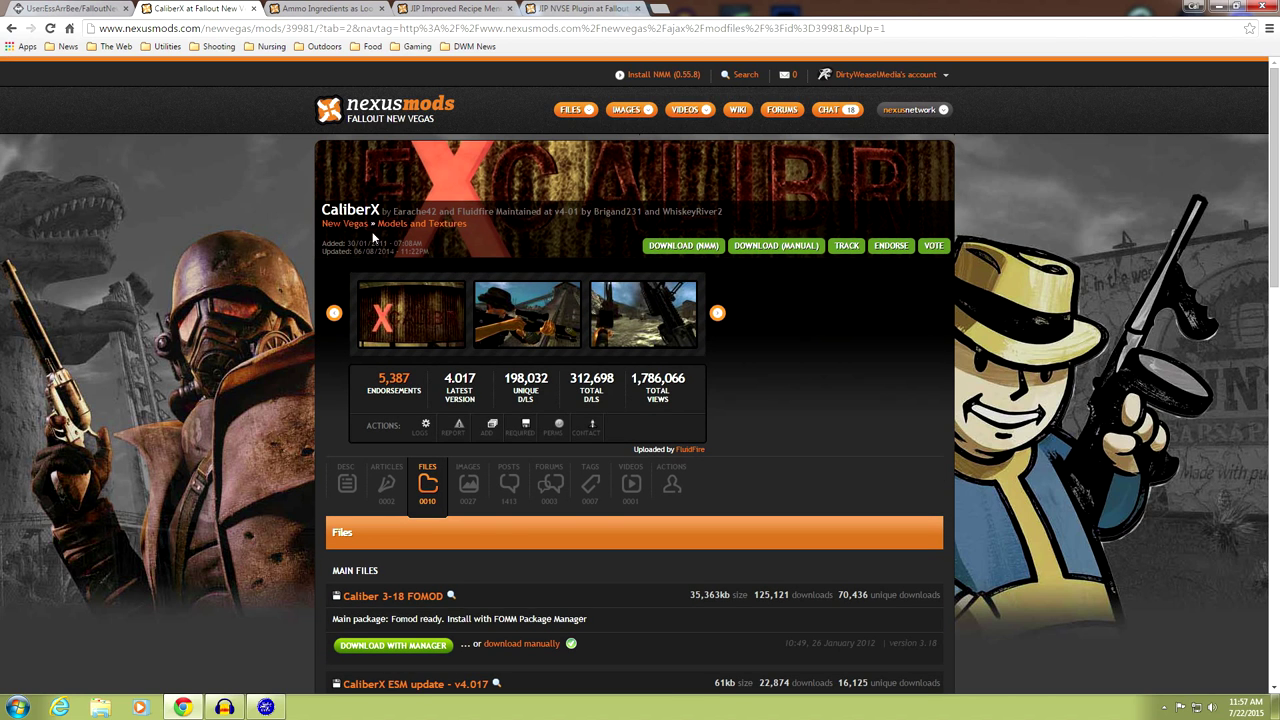
- Return to the Ammo Ingredients as Loot page and review its main and optional files
click(320, 9)
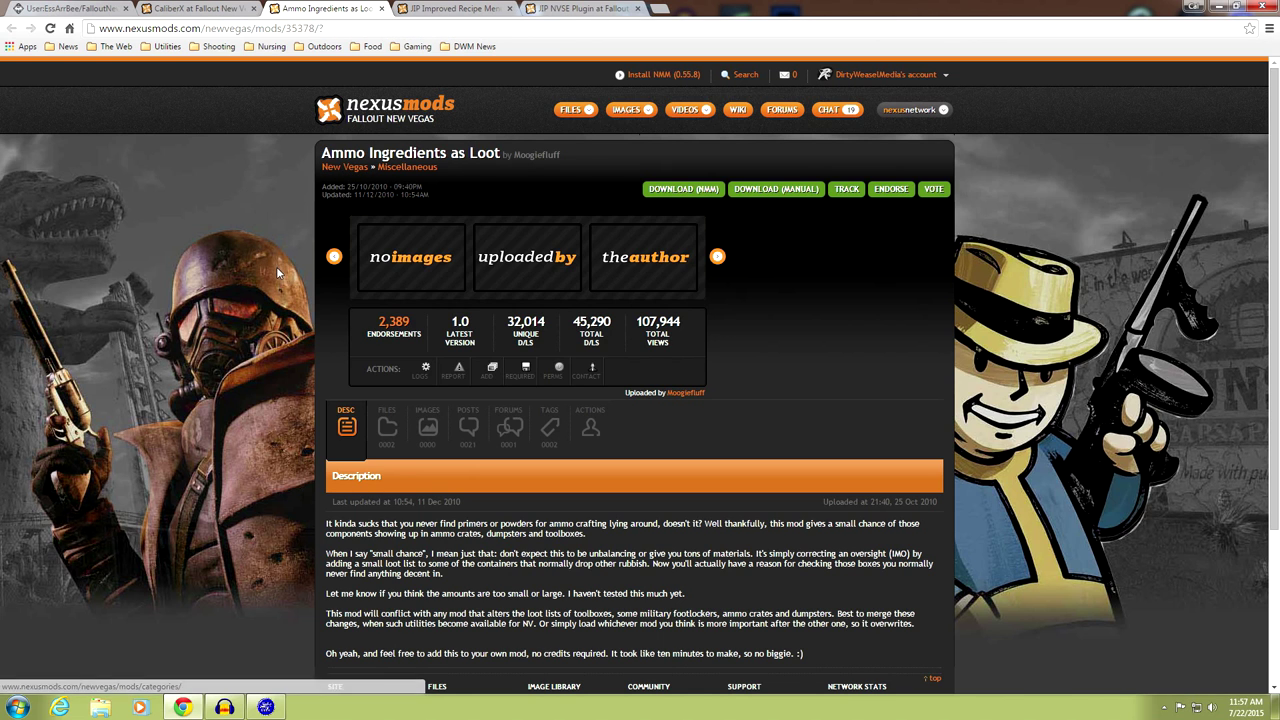
scroll(300, 340, down, 3)
click(387, 230)
scroll(267, 316, down, 3)
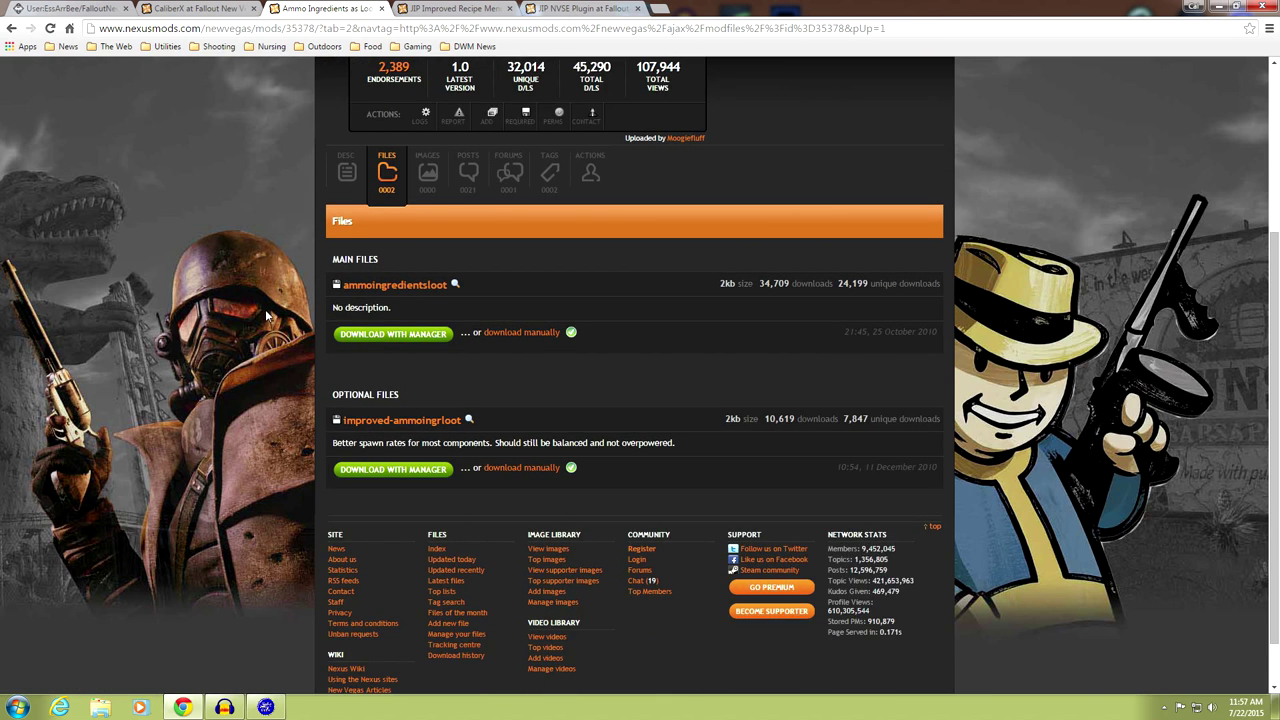
scroll(267, 316, down, 1)
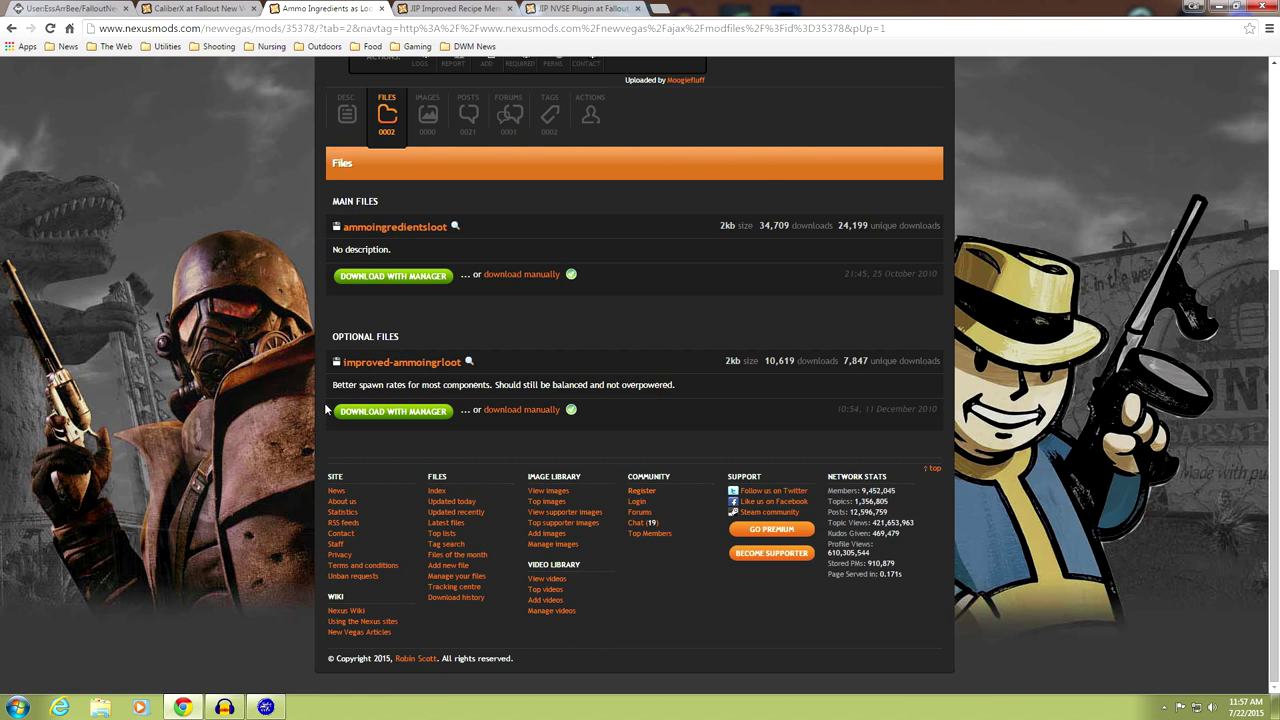
- Check the optional file's description, then switch to Mod Organizer and manually install improved-ammoingrloot-35378-1.zip as Ammo Ingredients as Loot
drag(332, 386, 492, 390)
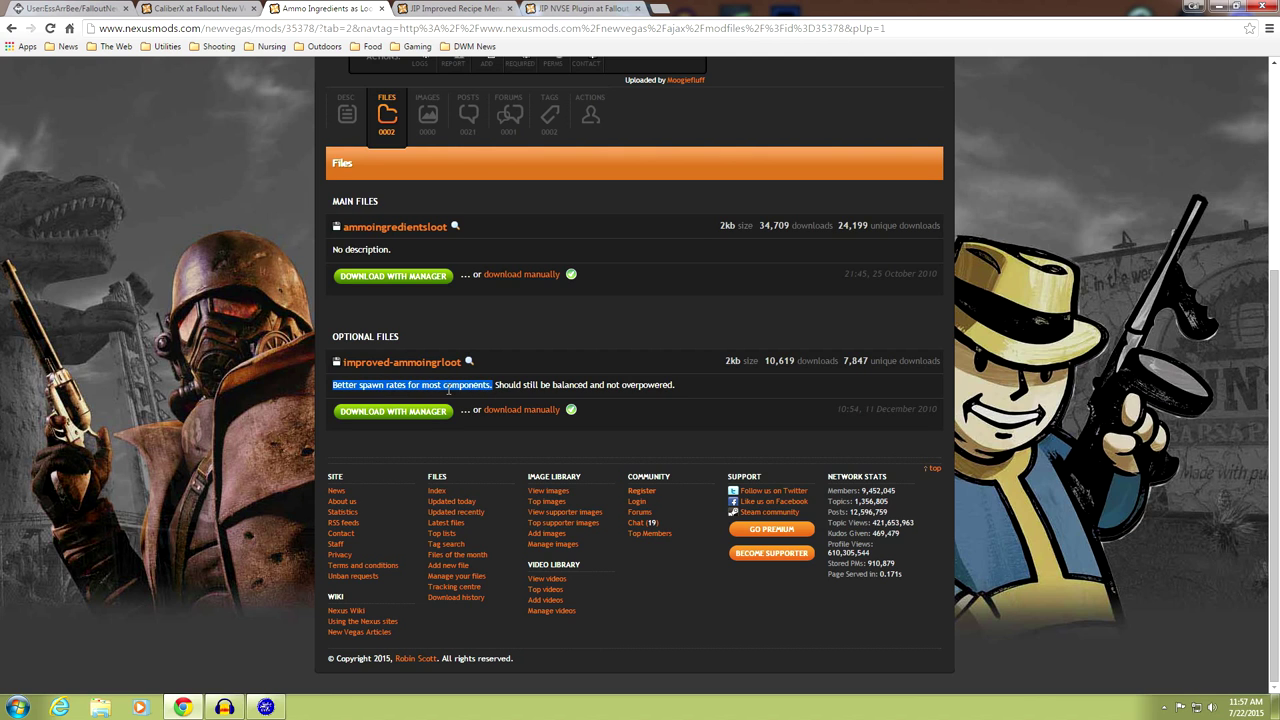
click(538, 388)
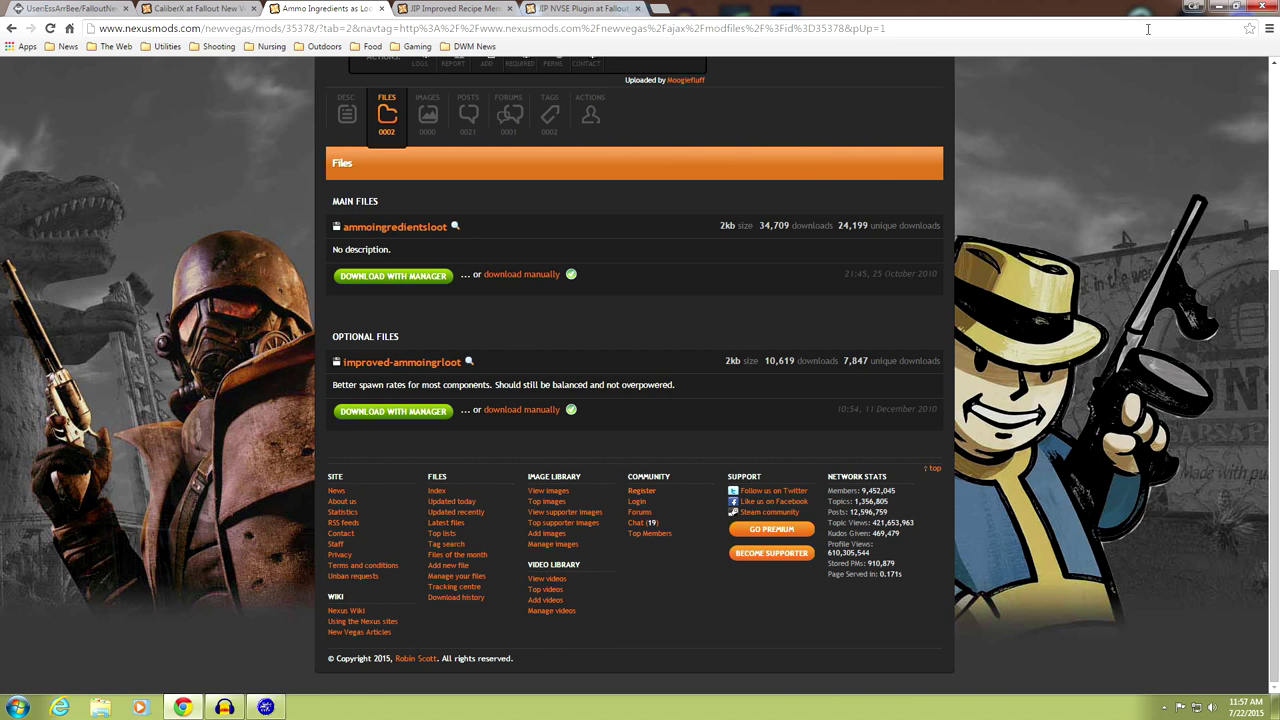
click(1216, 8)
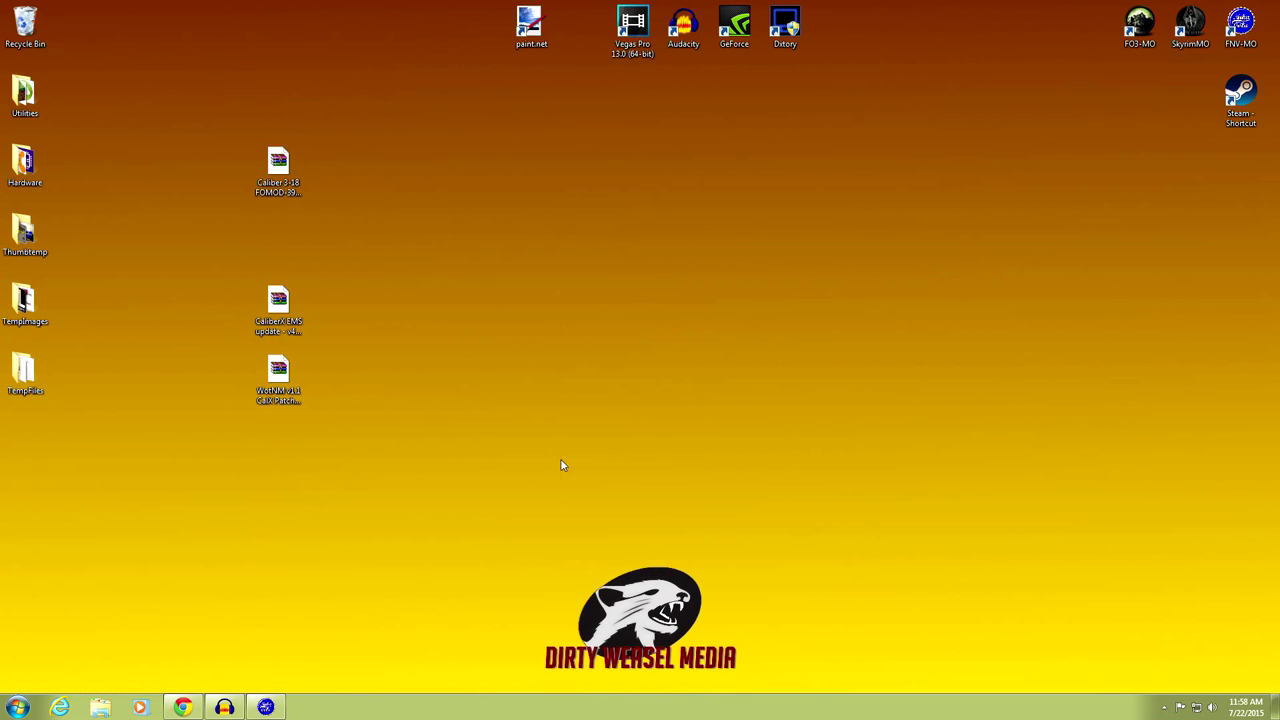
click(265, 707)
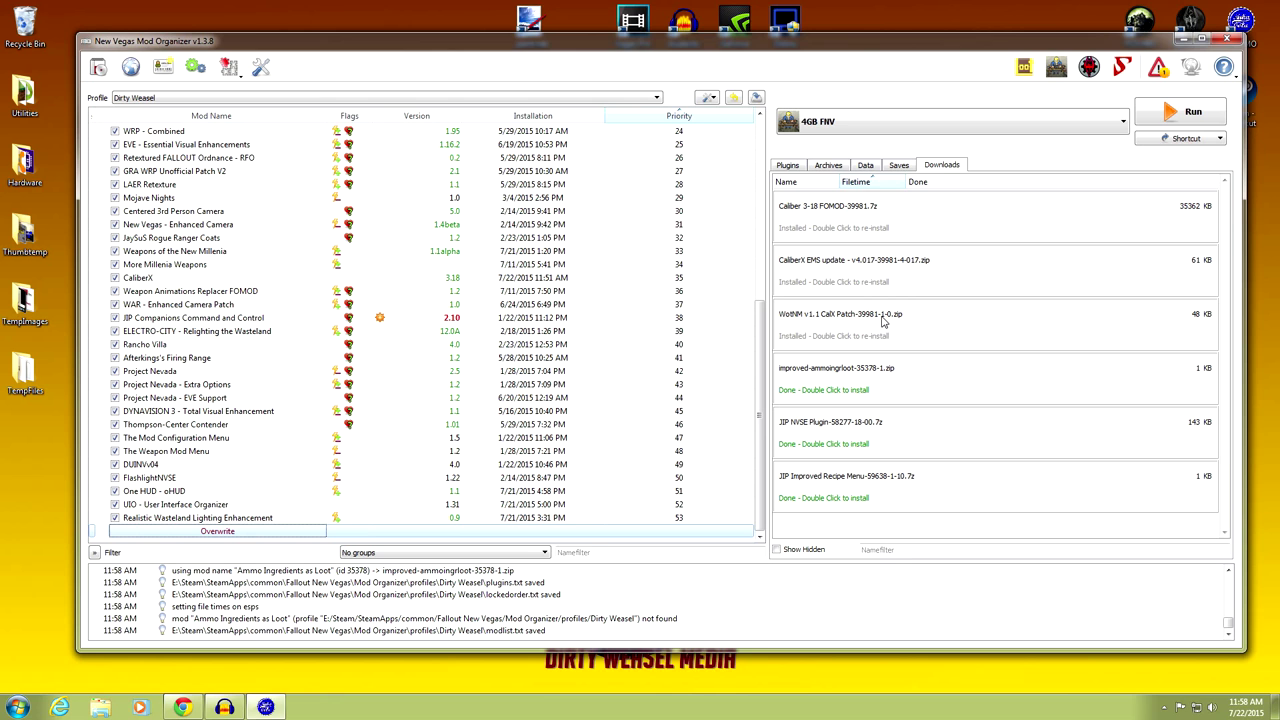
double_click(843, 377)
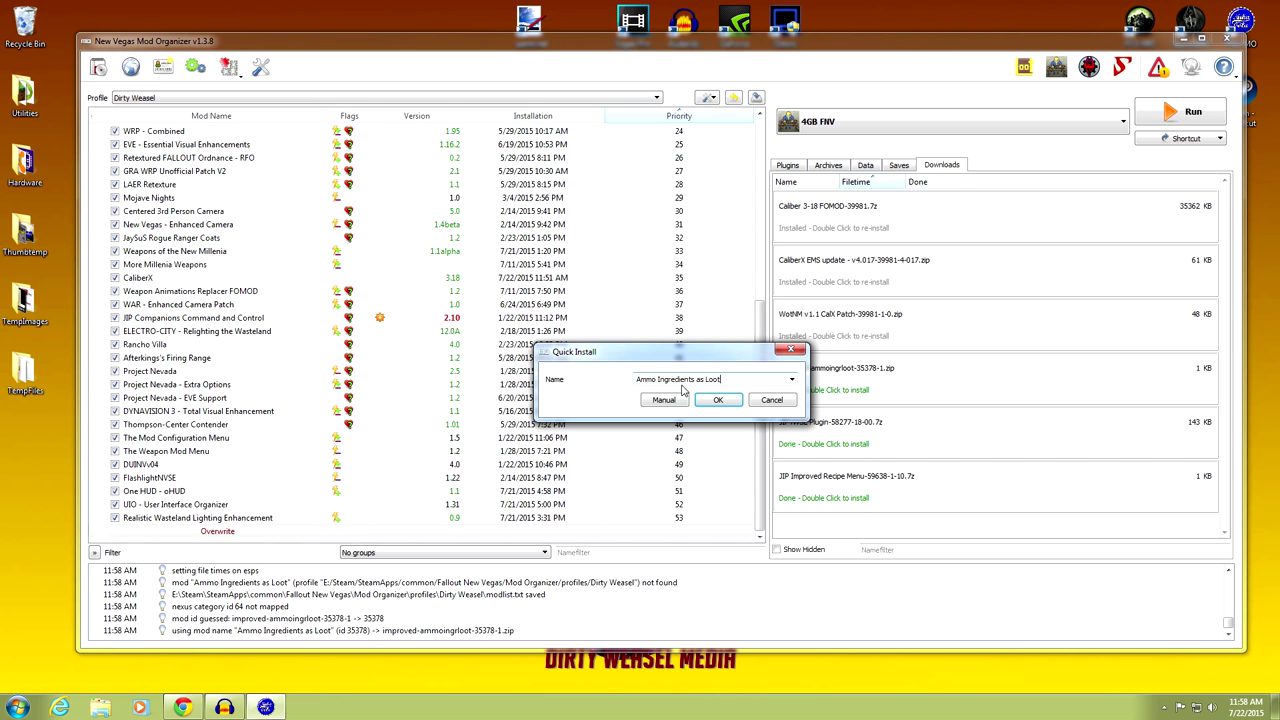
click(663, 400)
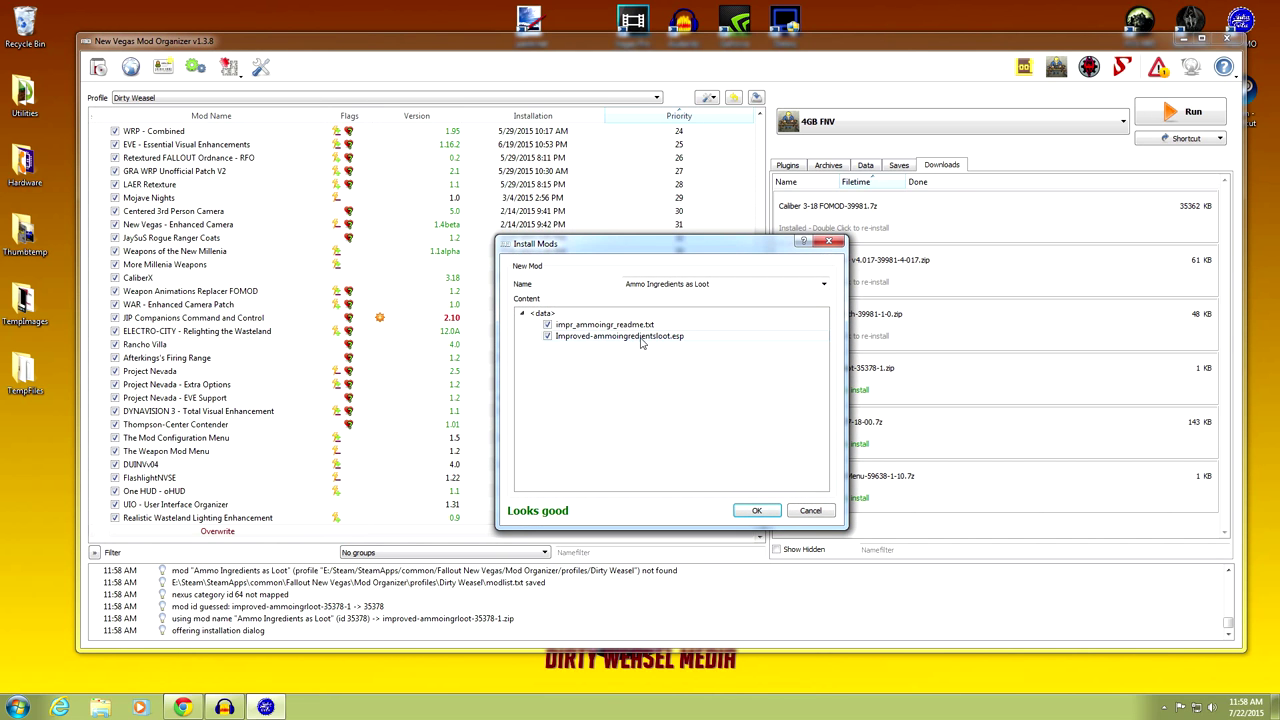
click(752, 510)
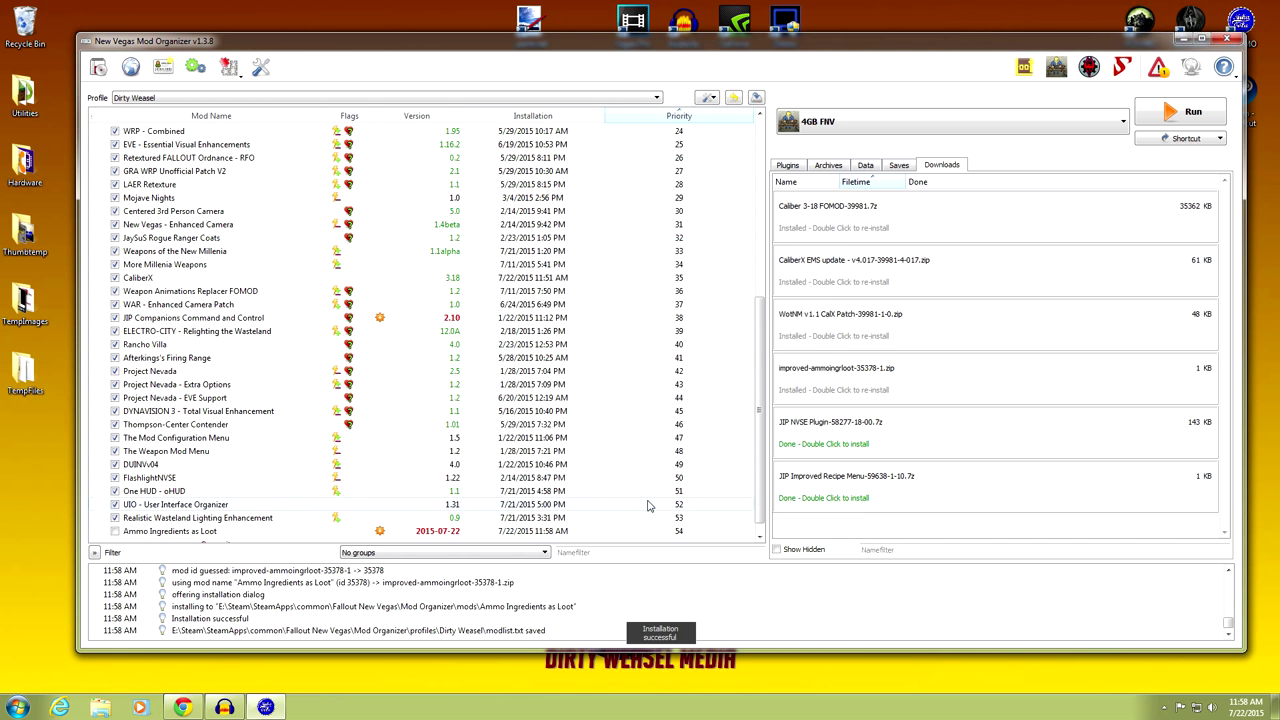
- Set the version of the Ammo Ingredients as Loot mod to 1.0 in its Nexus information and close the mod's details
scroll(731, 417, down, 1)
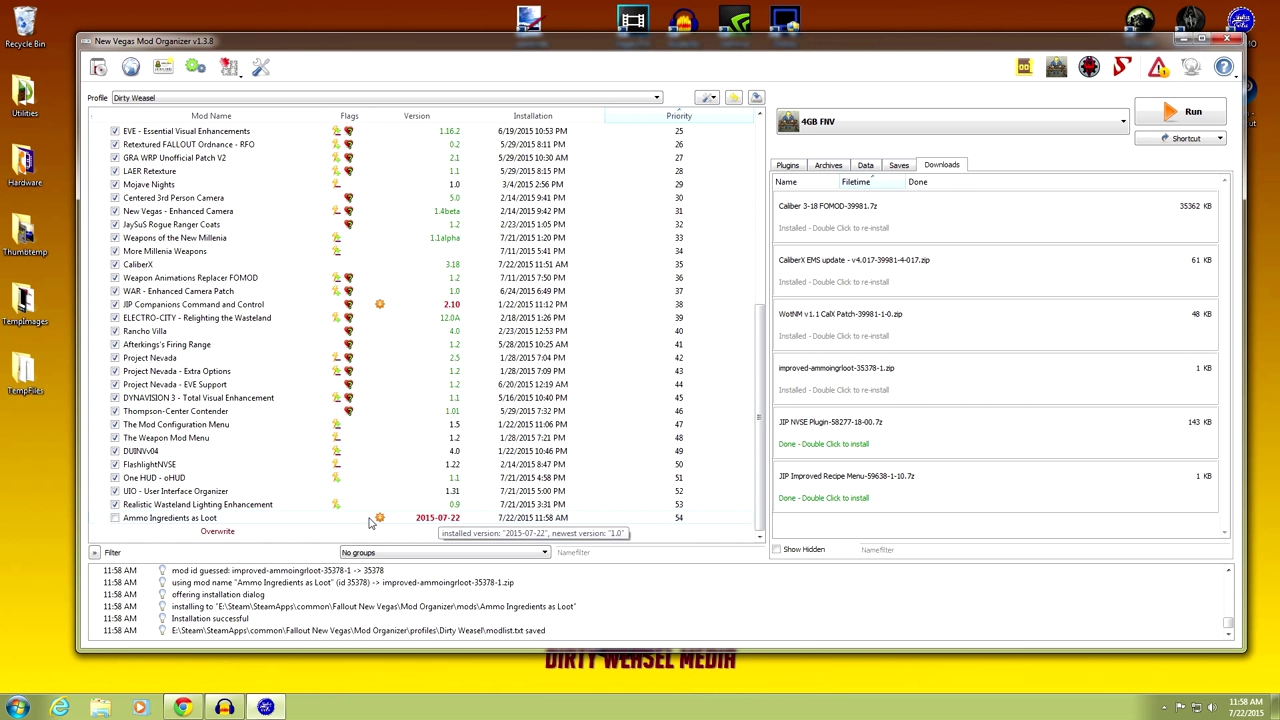
double_click(333, 523)
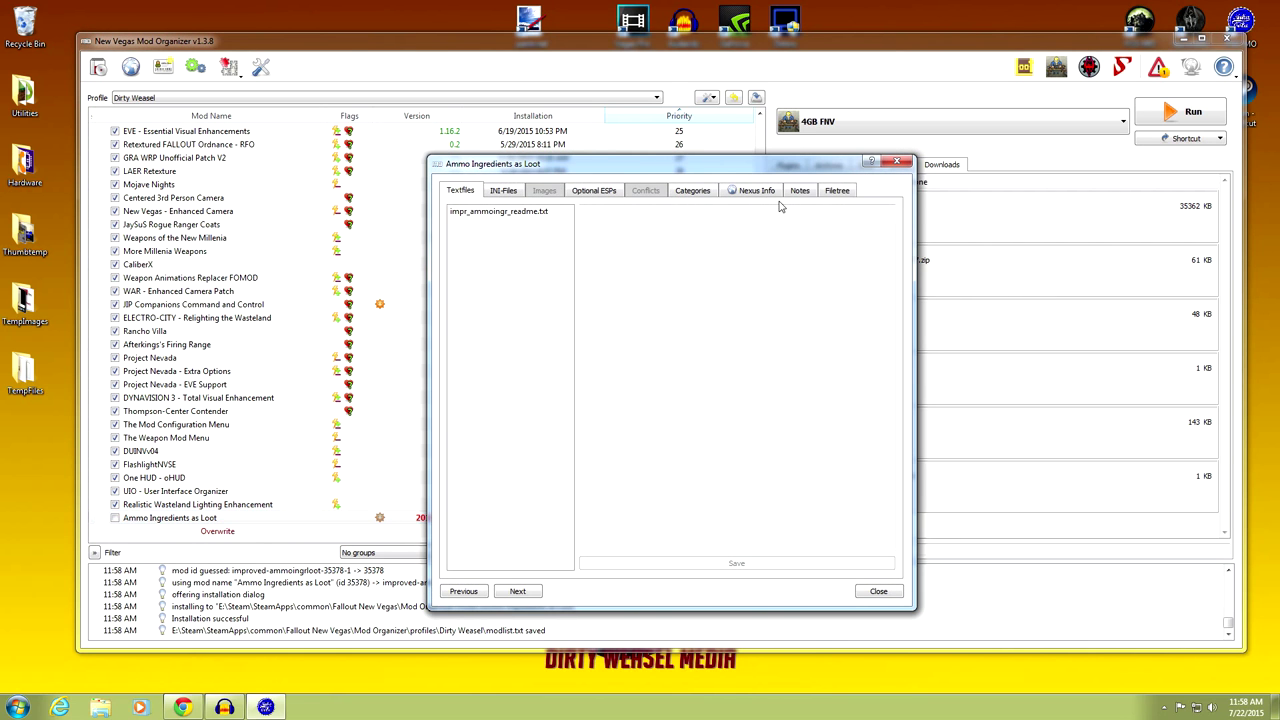
click(761, 192)
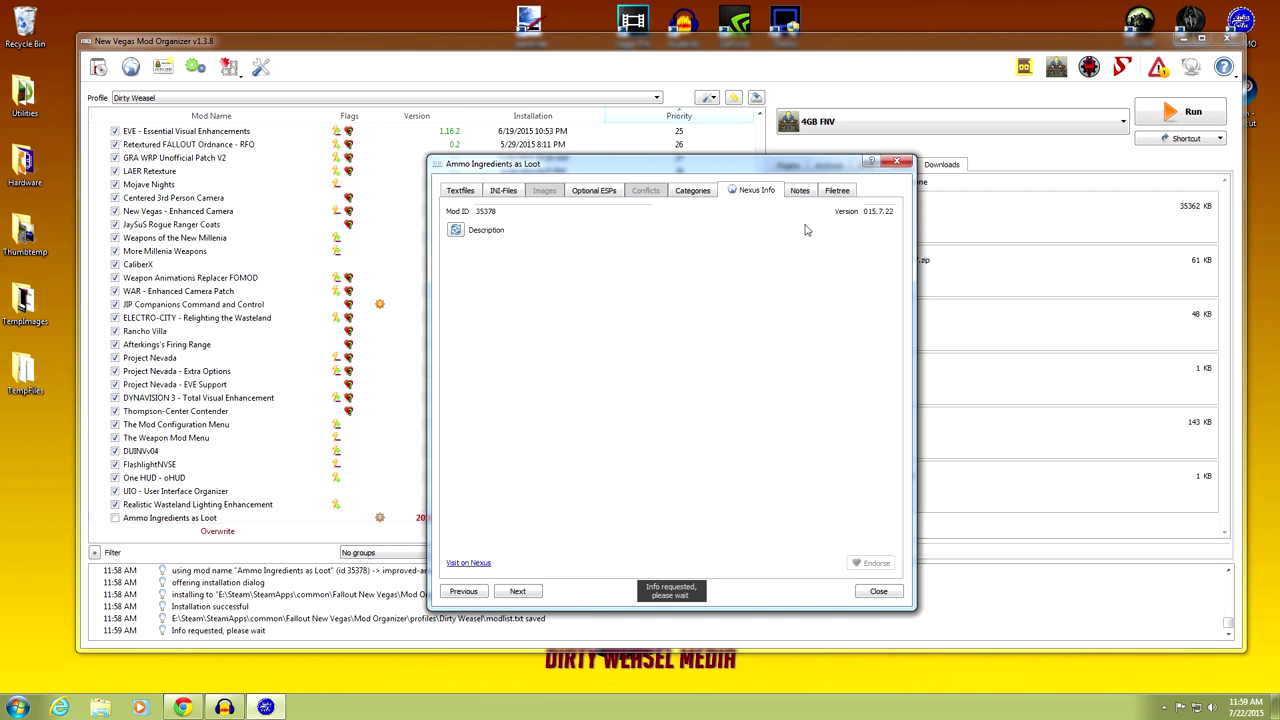
drag(893, 214, 818, 222)
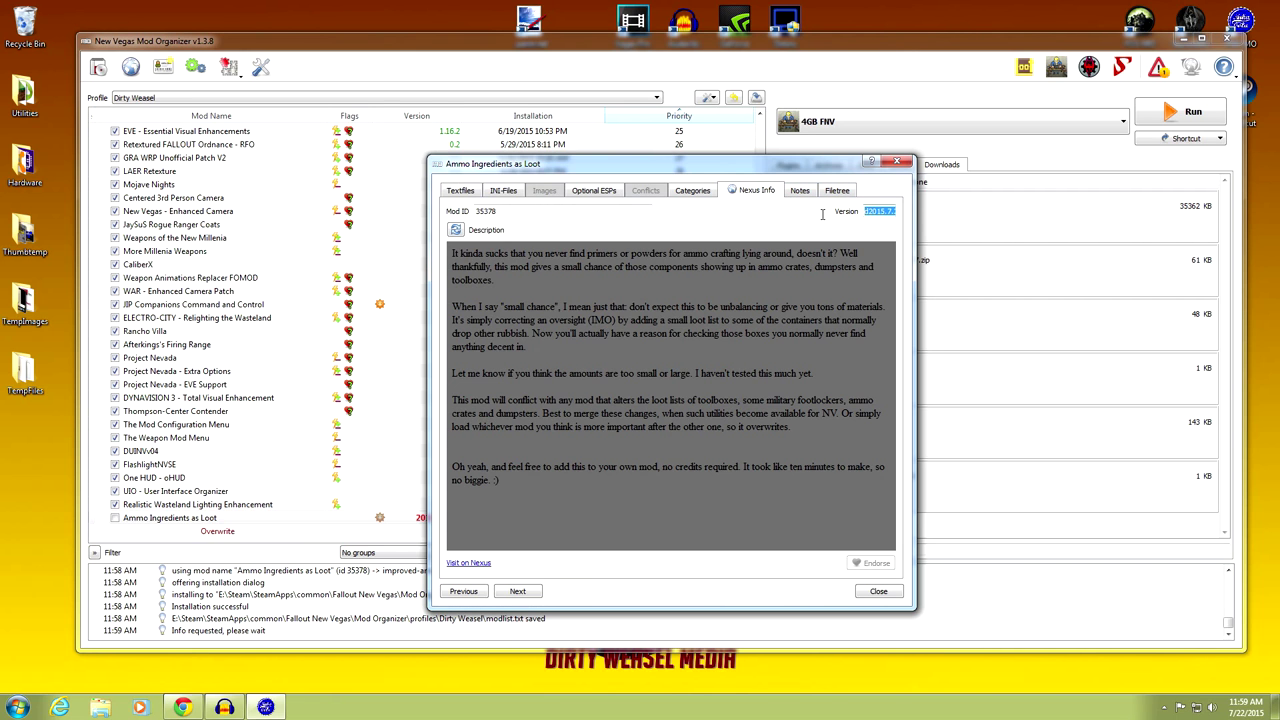
text(1.)
click(890, 592)
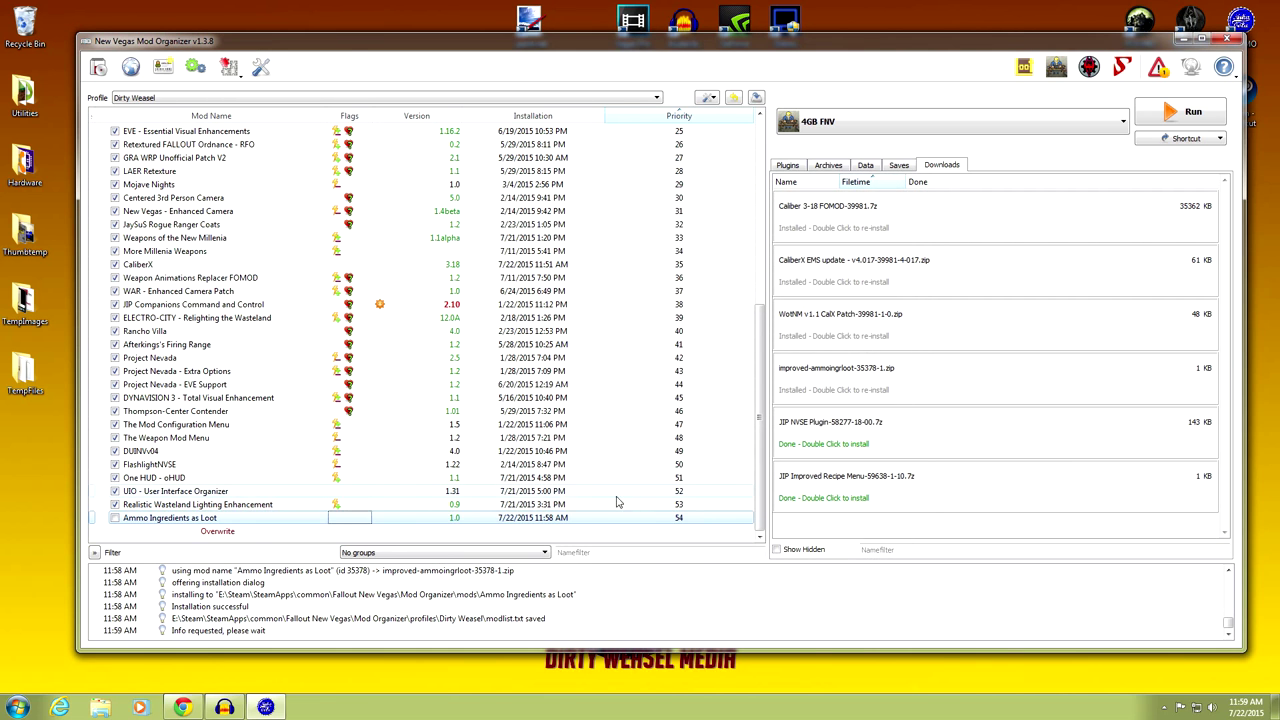
- Enable Ammo Ingredients as Loot and move it directly below CaliberX in the mod list
click(114, 520)
click(208, 520)
click(261, 519)
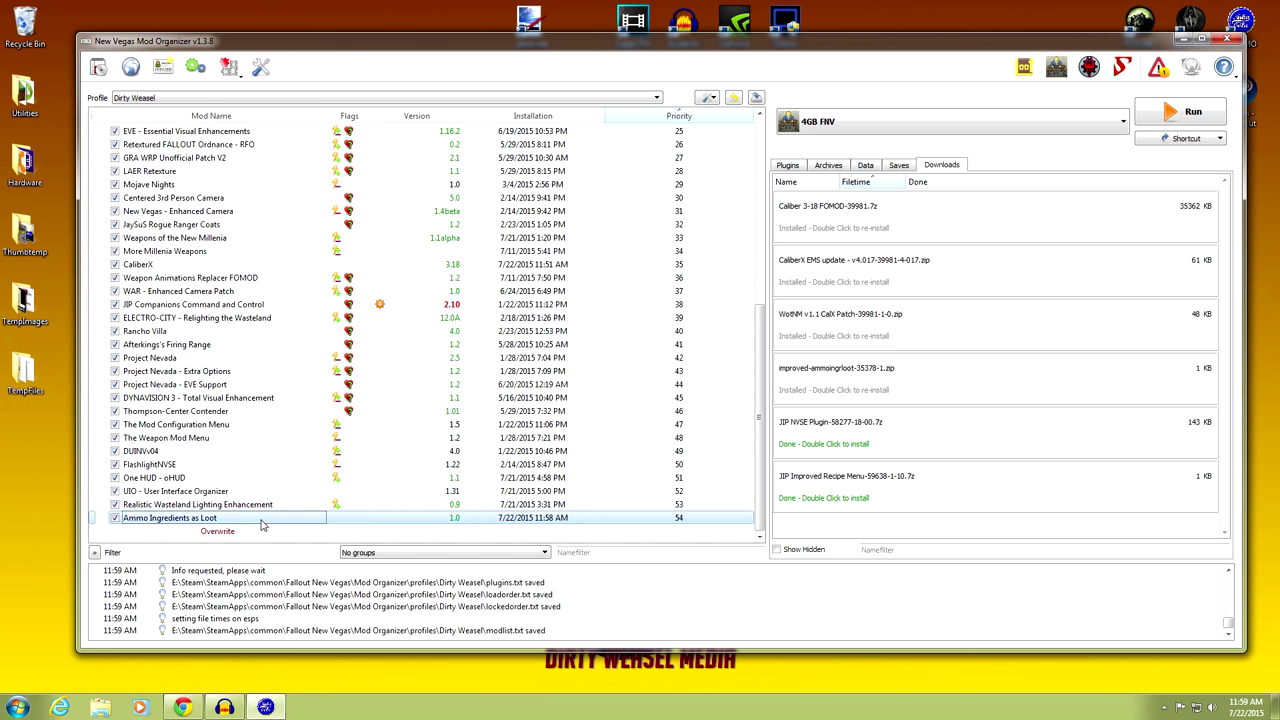
drag(262, 518, 270, 278)
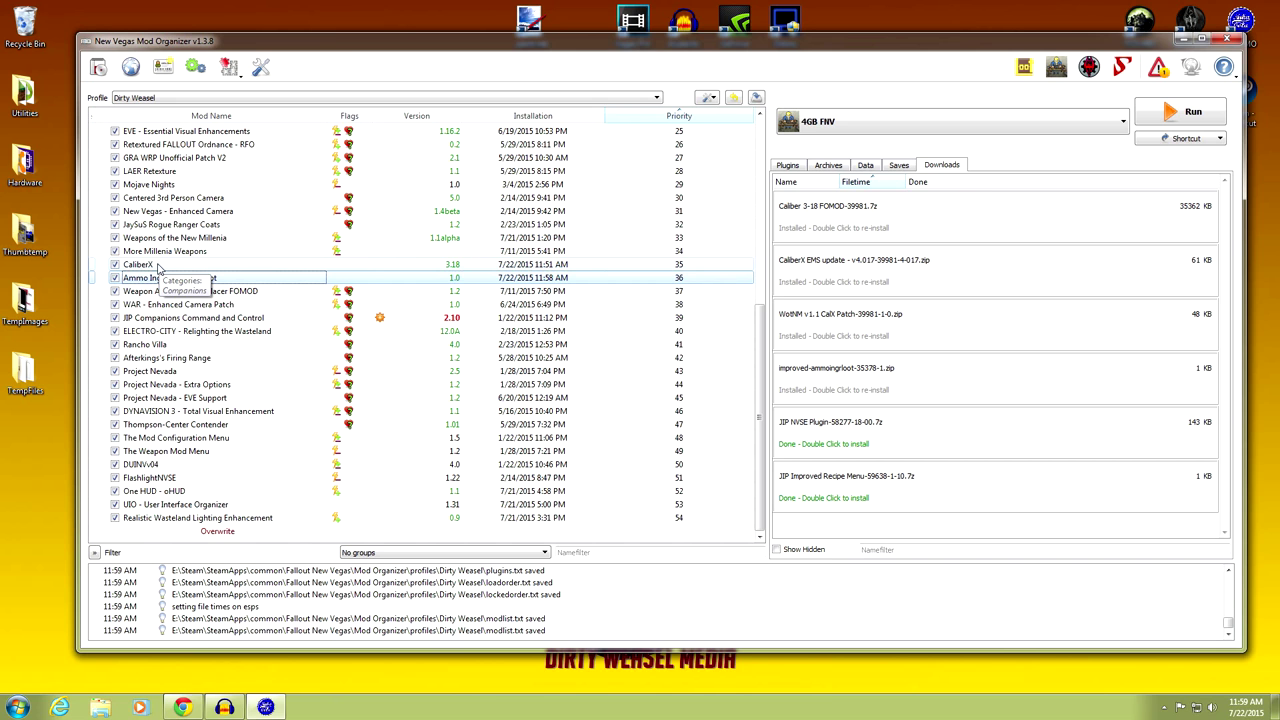
scroll(293, 280, up, 3)
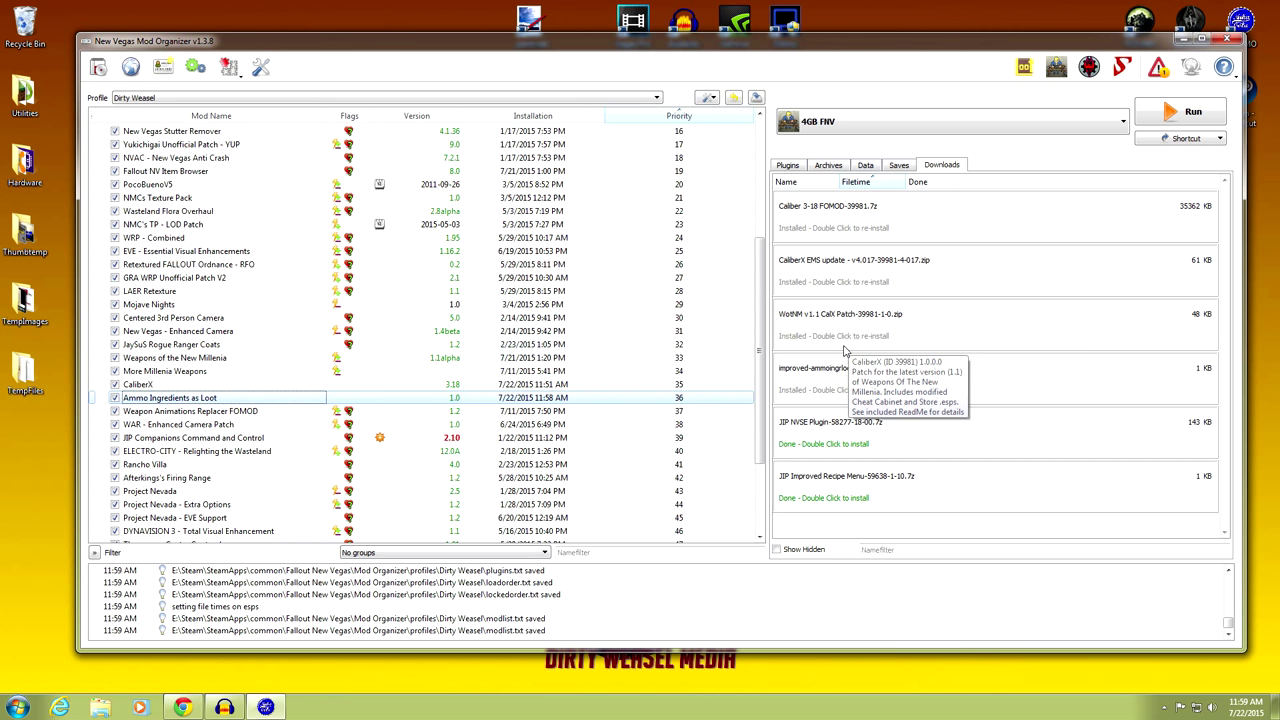
- Minimize Mod Organizer and move the Caliber 3-18 FOMOD, CaliberX EMS update and WotNM CalX Patch archives from the desktop to the Recycle Bin
click(1182, 40)
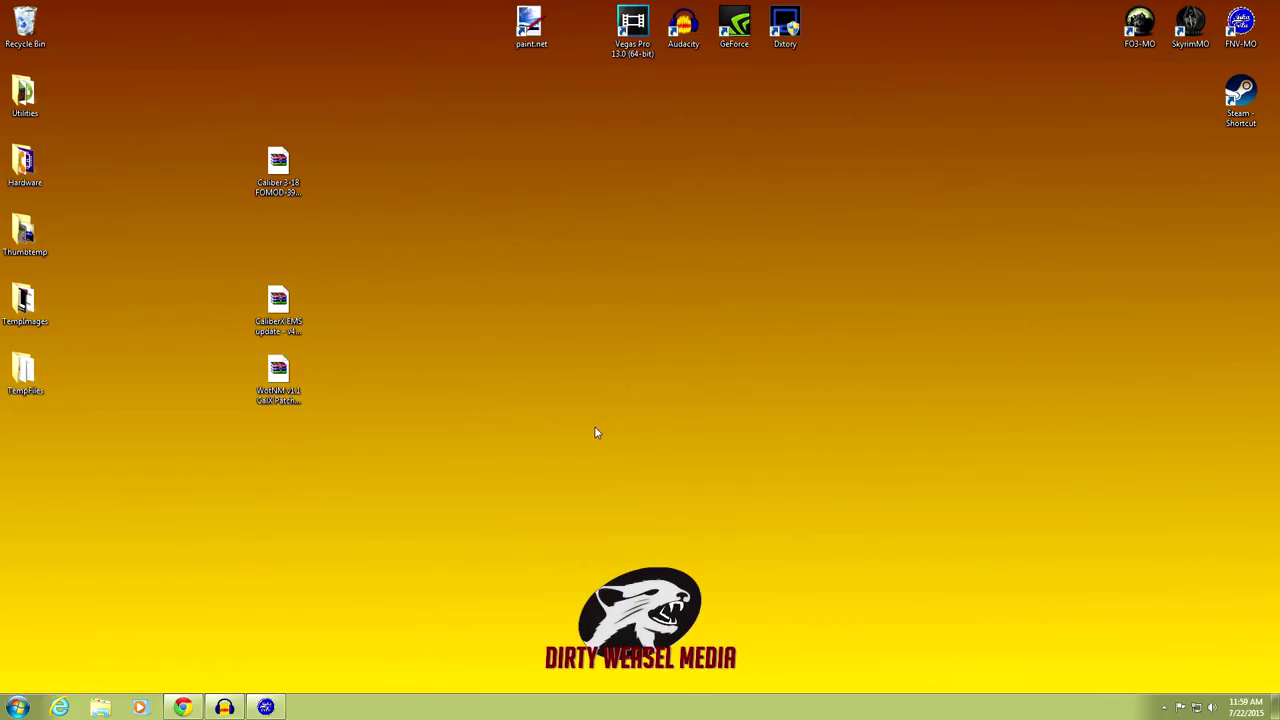
drag(278, 375, 25, 32)
drag(250, 160, 25, 28)
drag(262, 292, 25, 32)
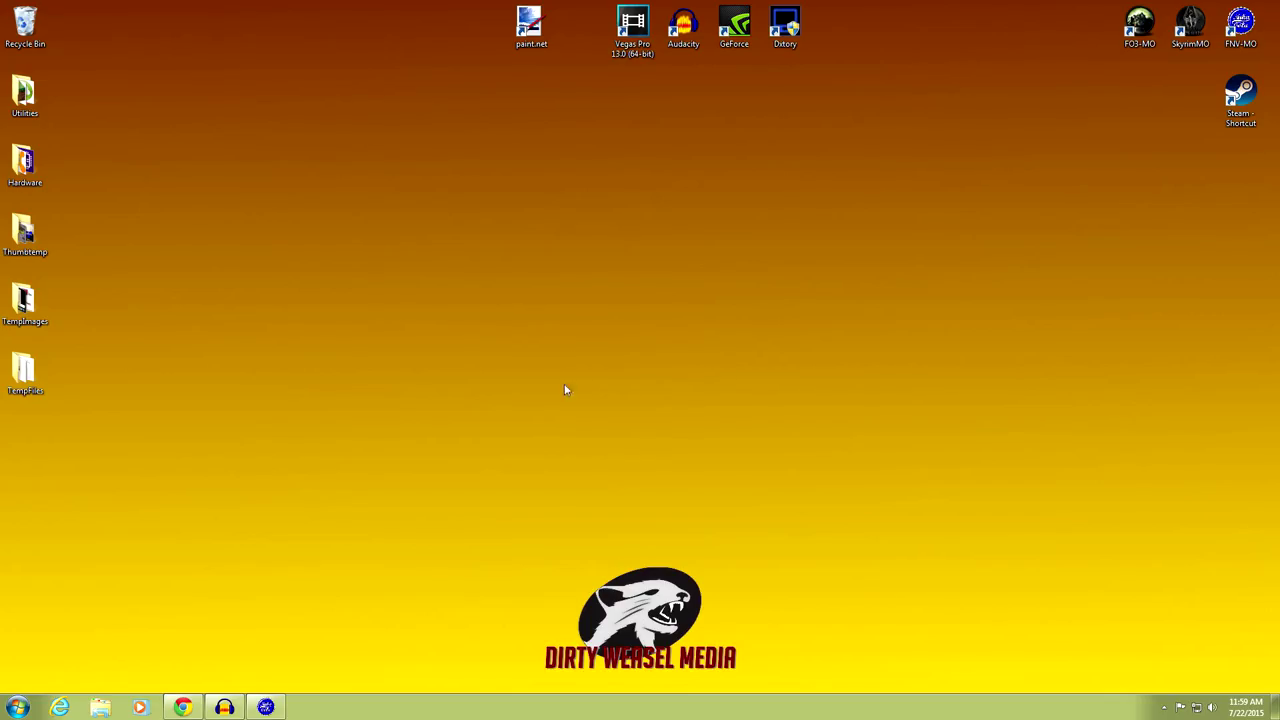
- Switch to Chrome, open the JIP Improved Recipe Menu page, and read its header and feature description
click(183, 707)
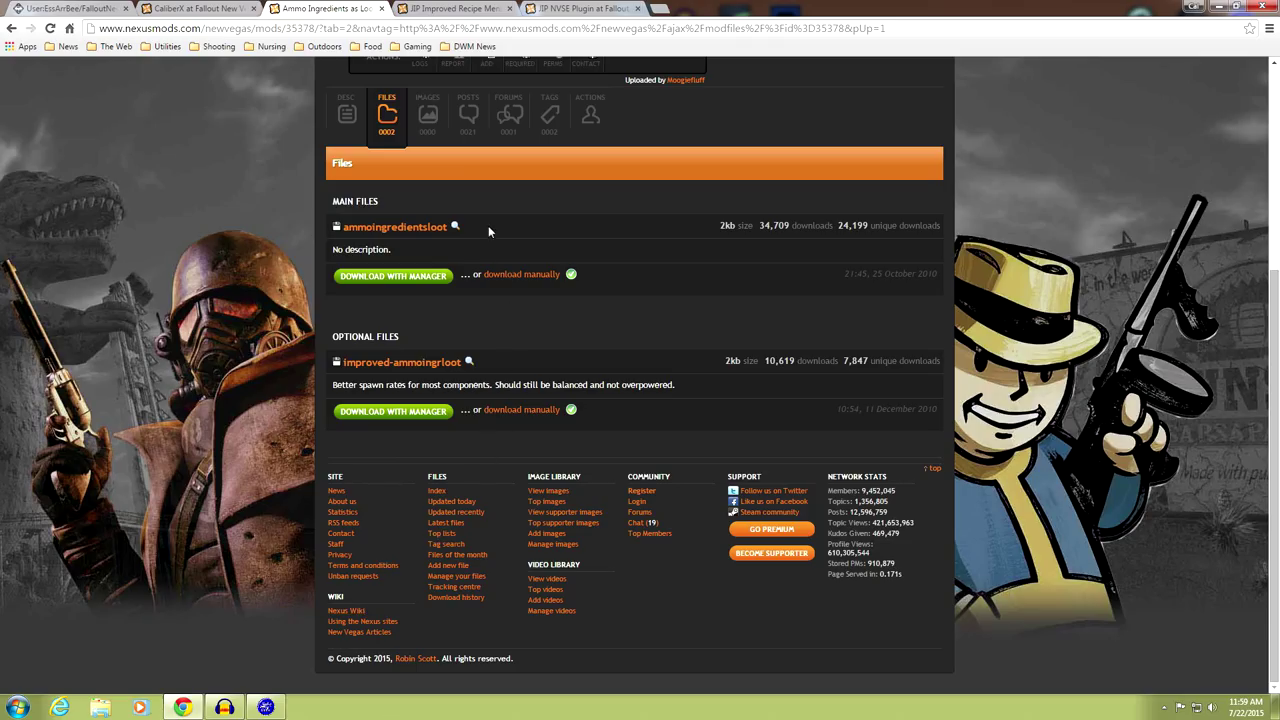
click(428, 12)
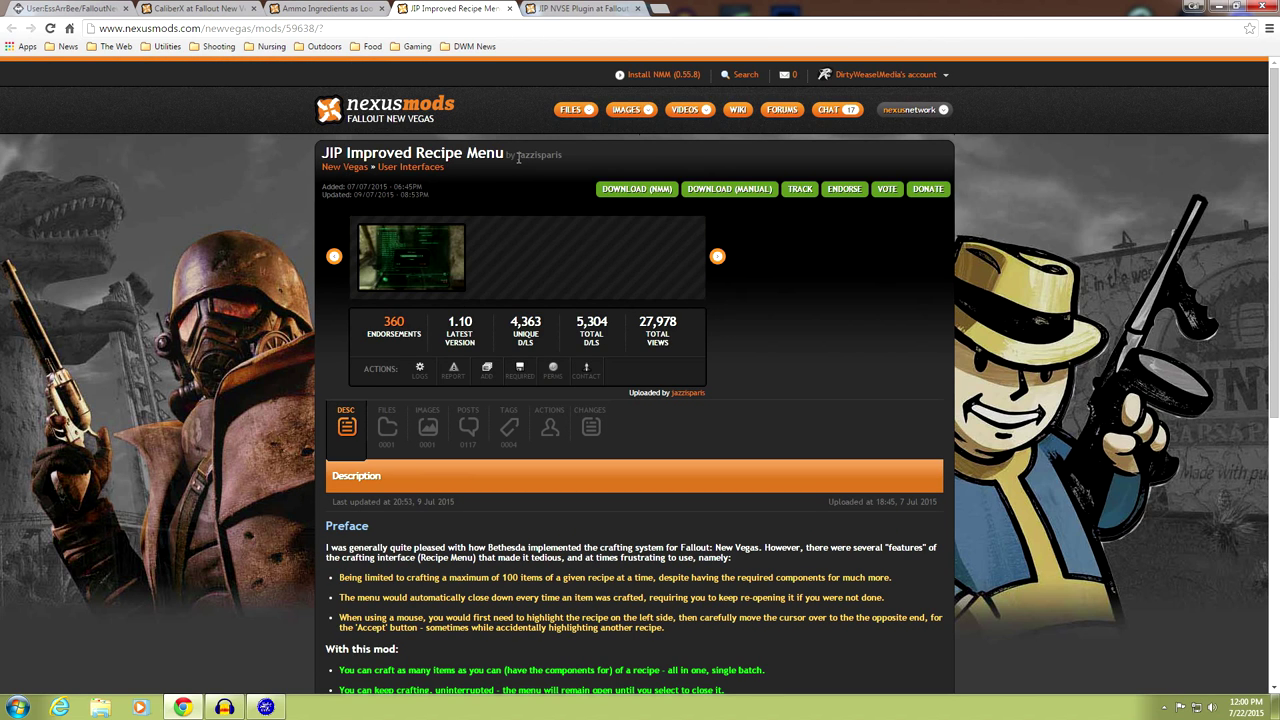
drag(516, 156, 572, 156)
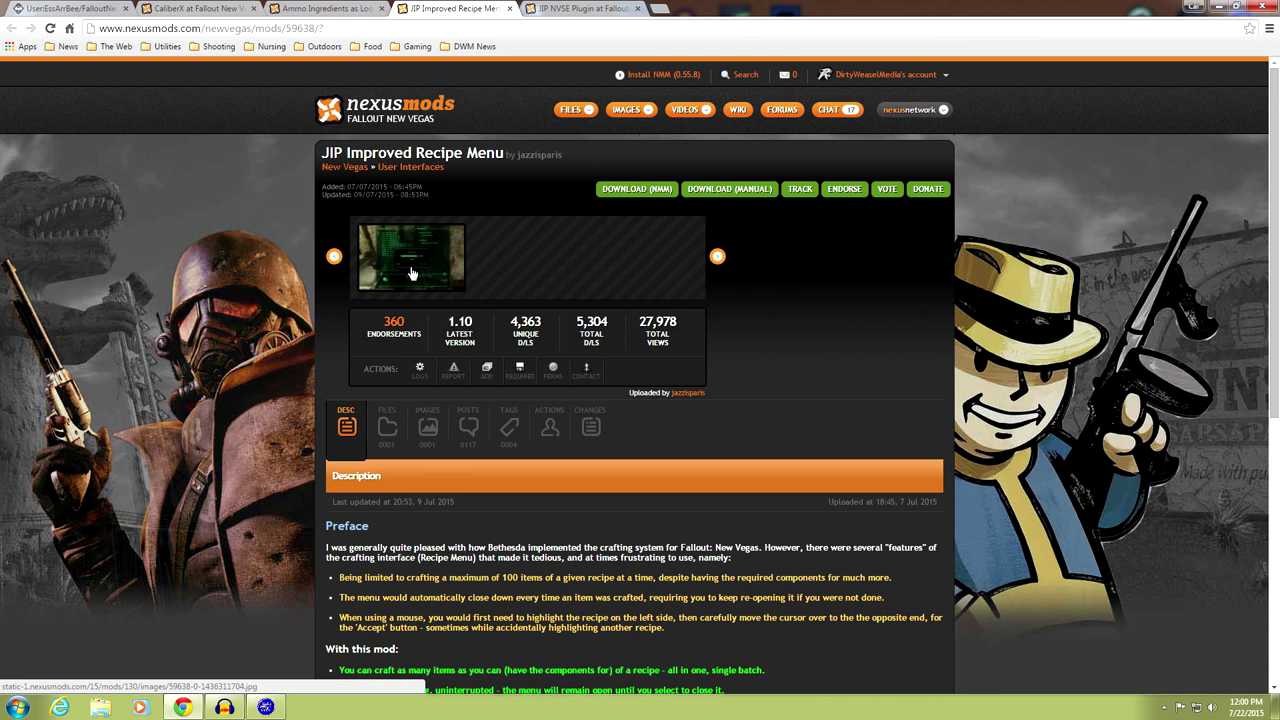
mouse_move(421, 274)
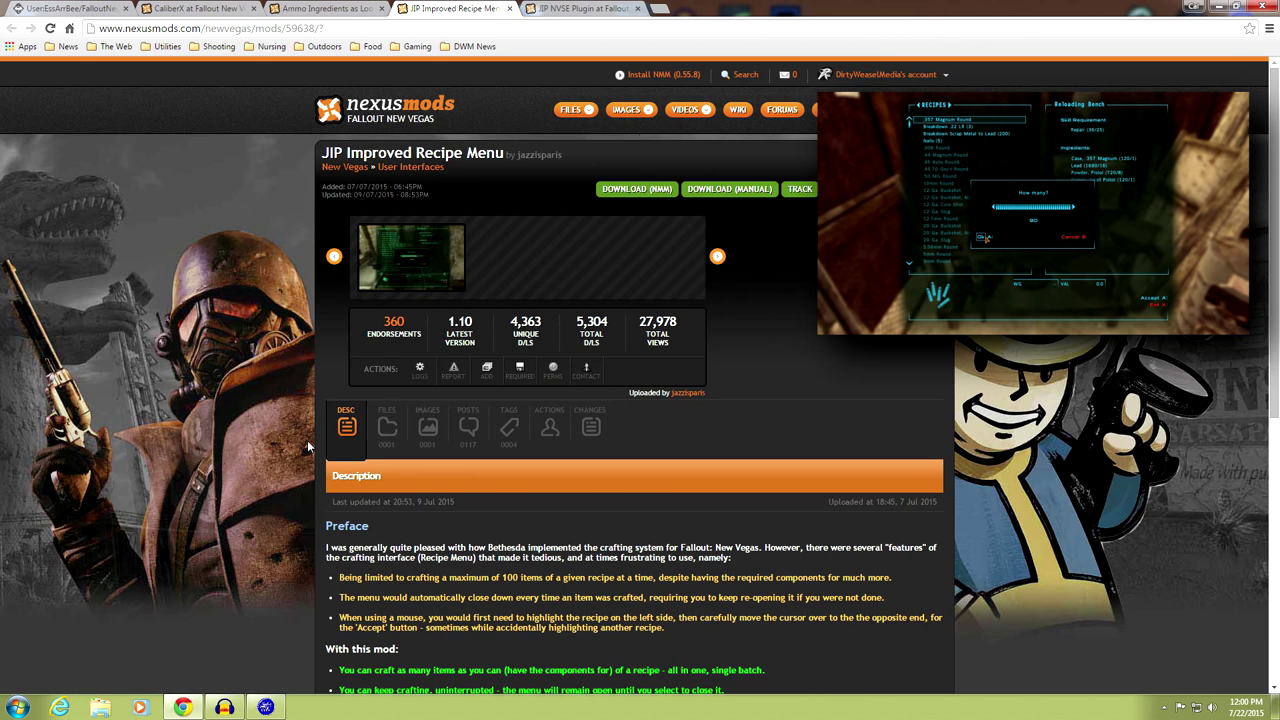
scroll(307, 442, down, 1)
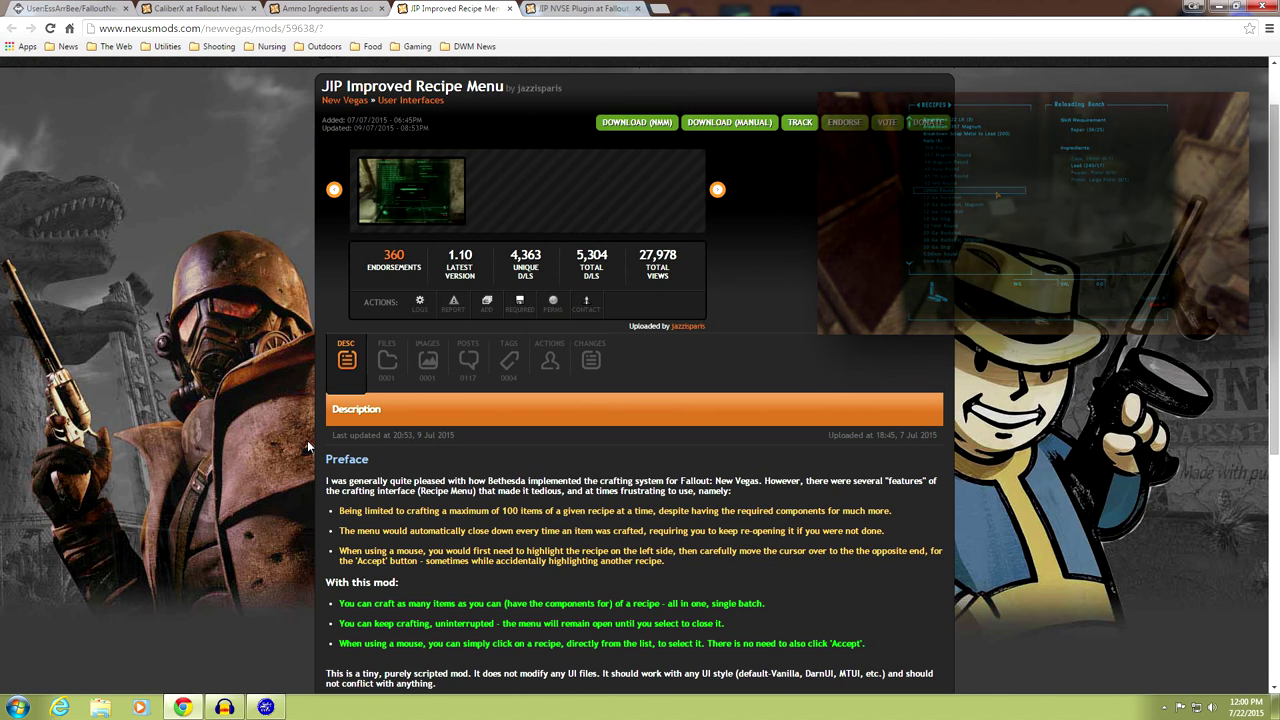
scroll(307, 440, down, 2)
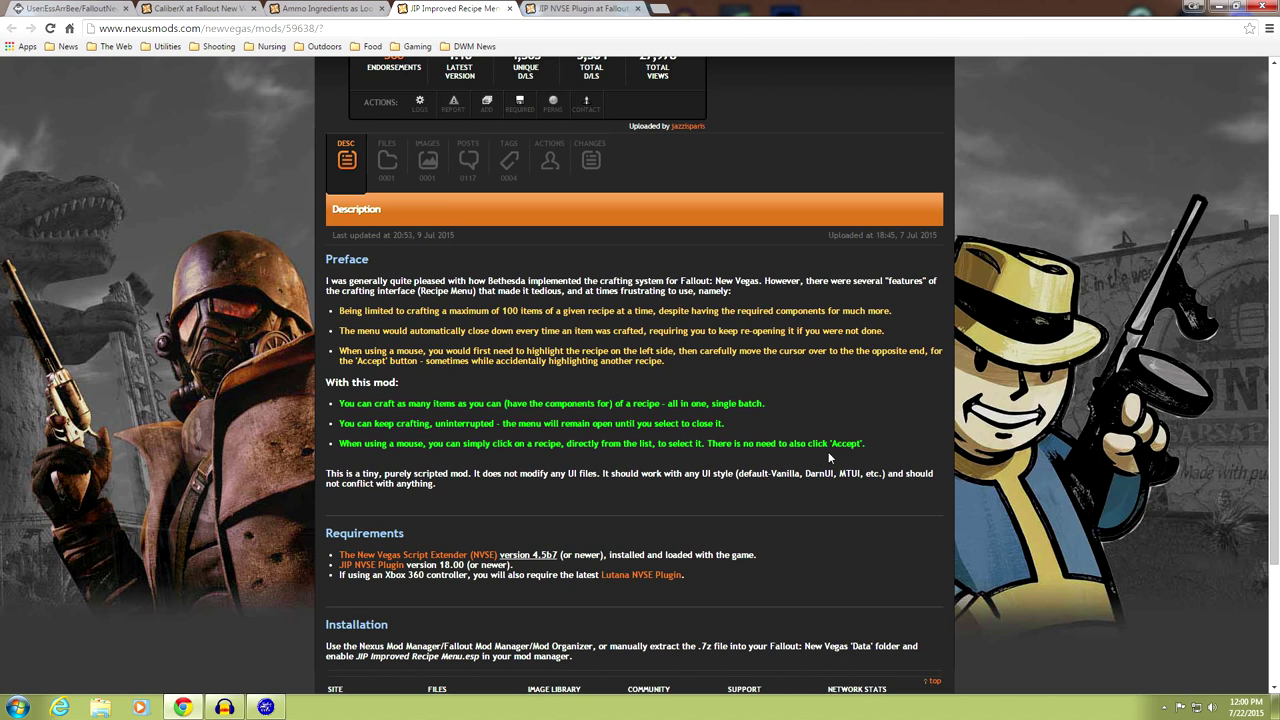
scroll(323, 432, down, 1)
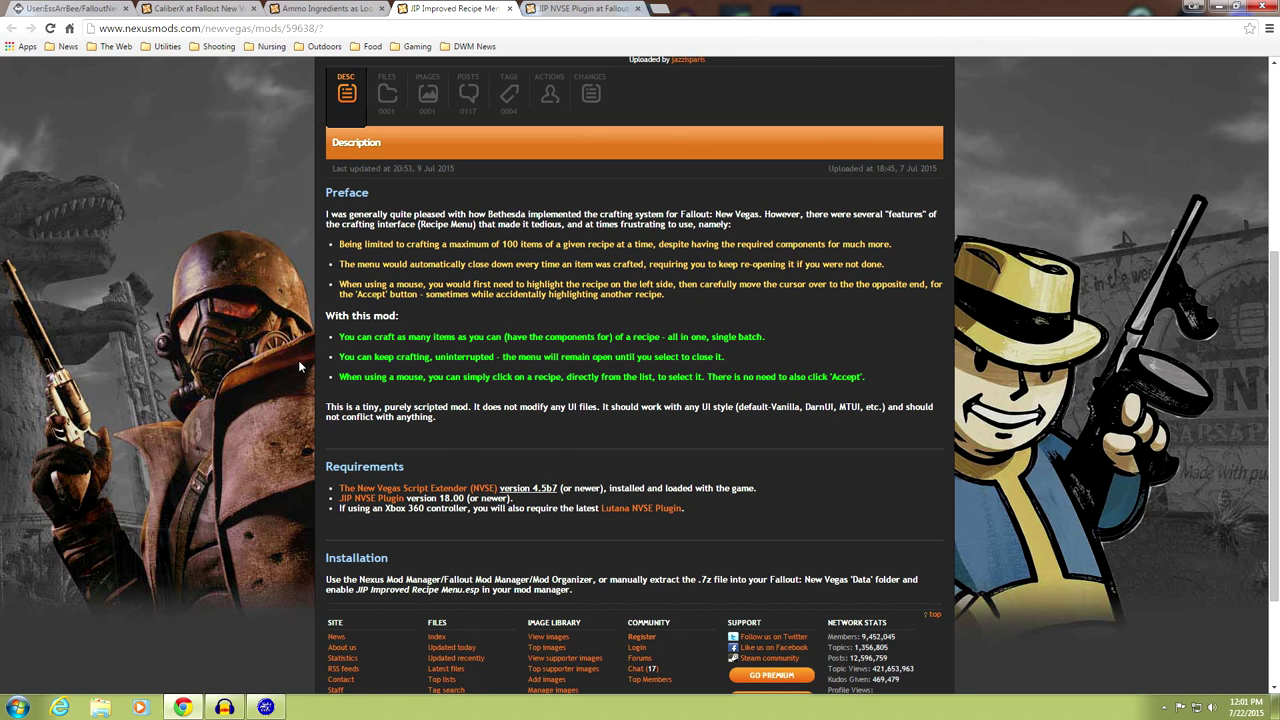
- Review the JIP Improved Recipe Menu requirements for the script extender, JIP NVSE Plugin and Xbox 360 controller use
scroll(298, 365, up, 3)
scroll(298, 372, up, 1)
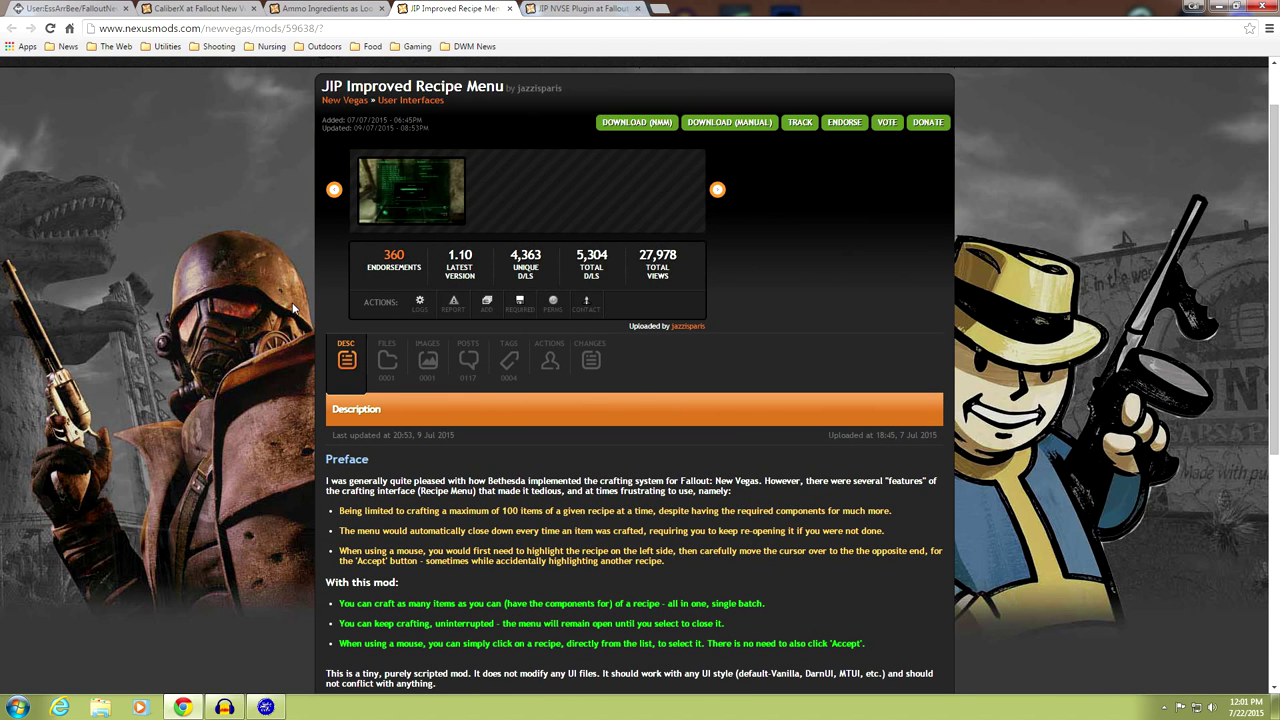
scroll(296, 316, down, 3)
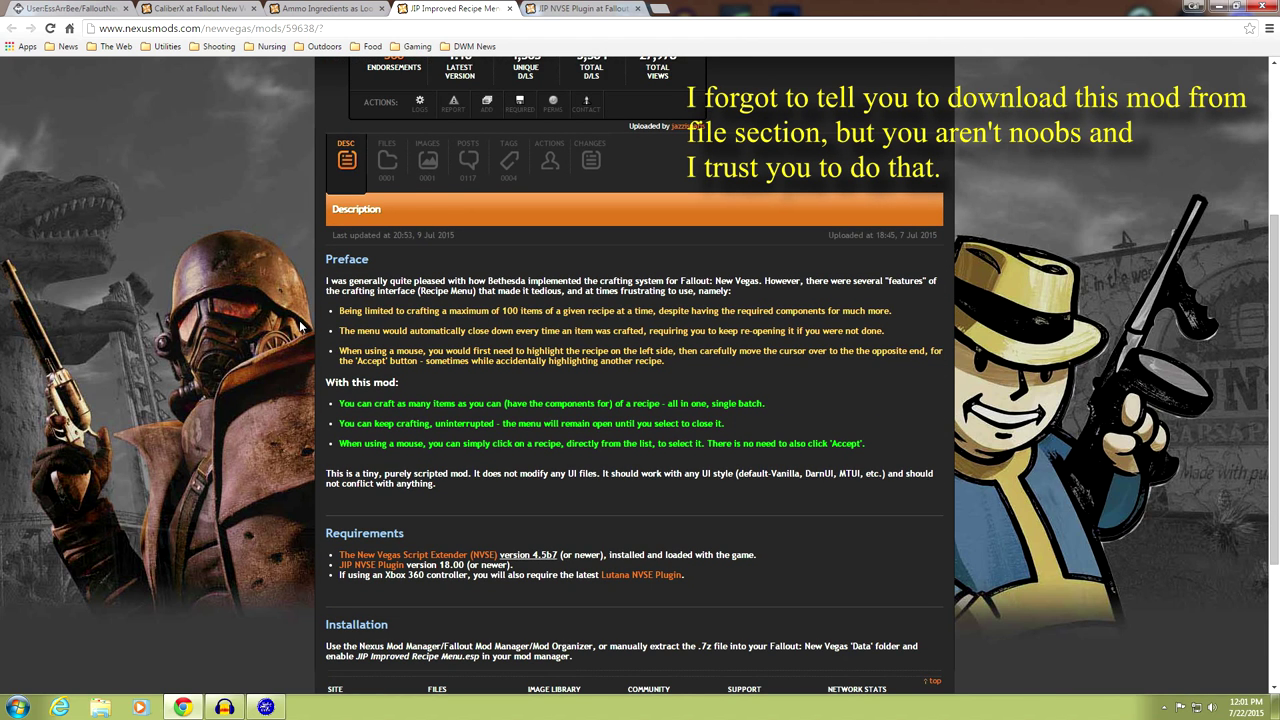
scroll(300, 326, down, 1)
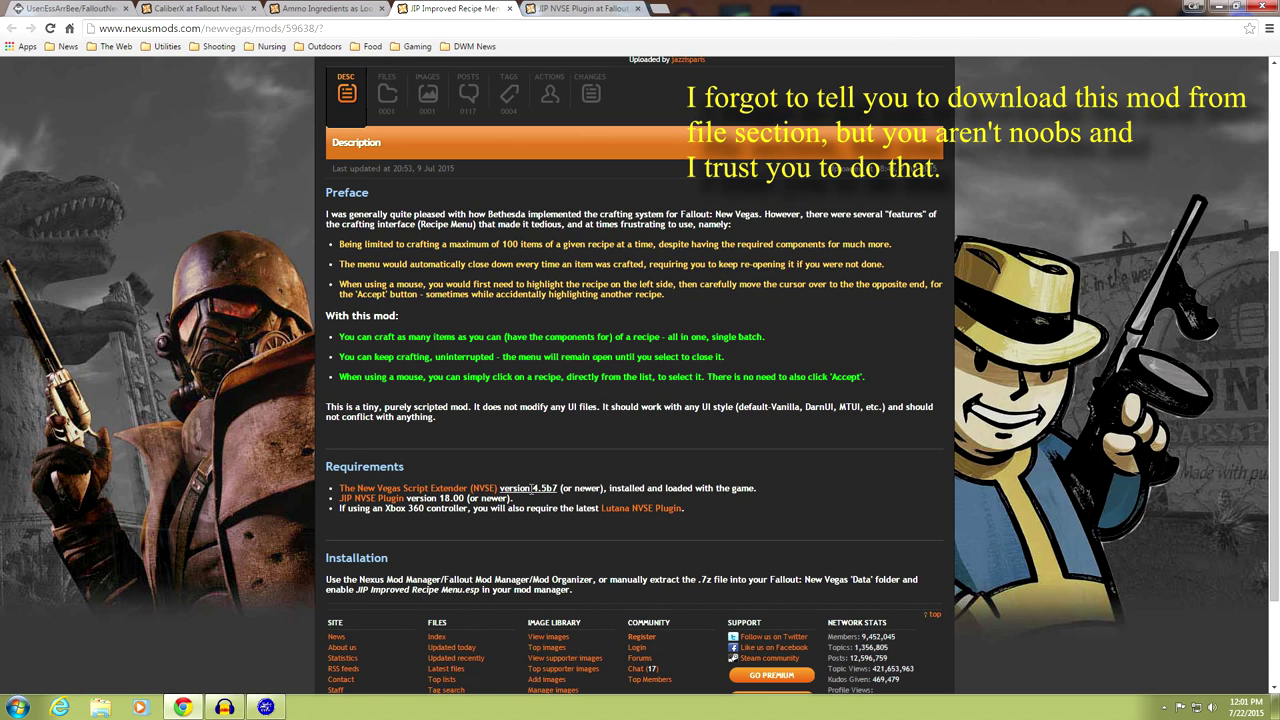
drag(562, 488, 601, 488)
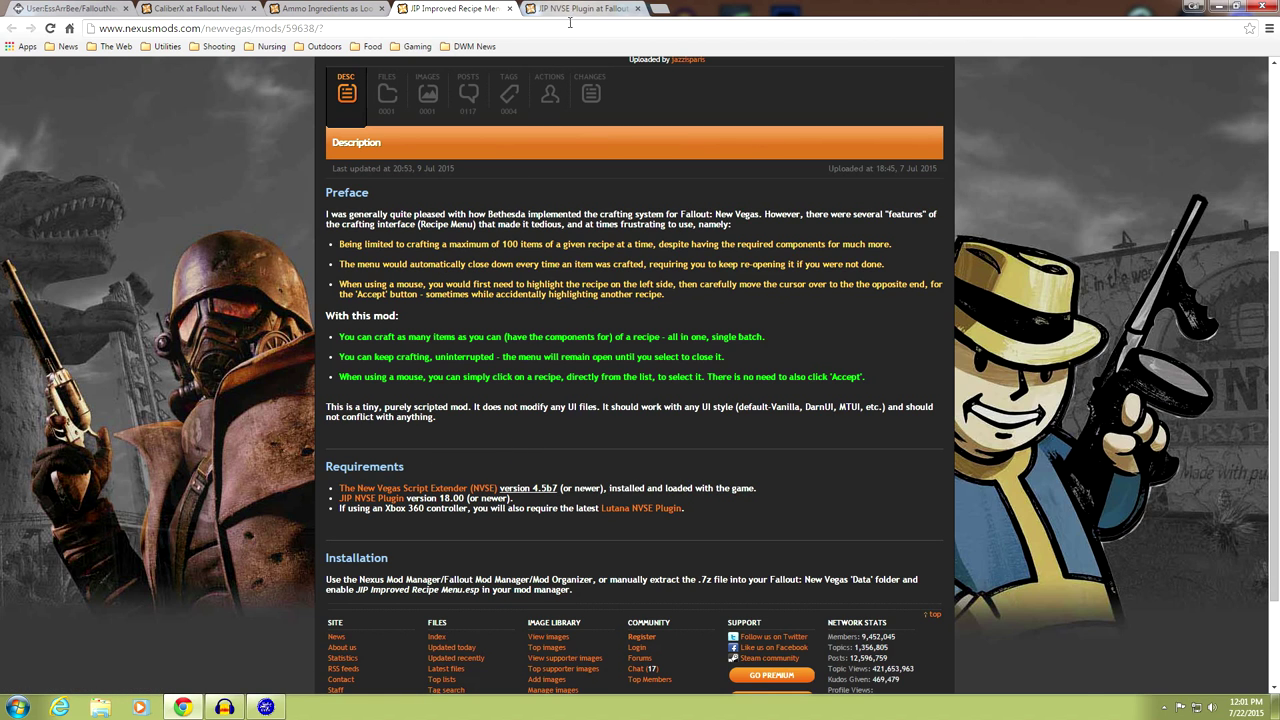
drag(360, 512, 468, 510)
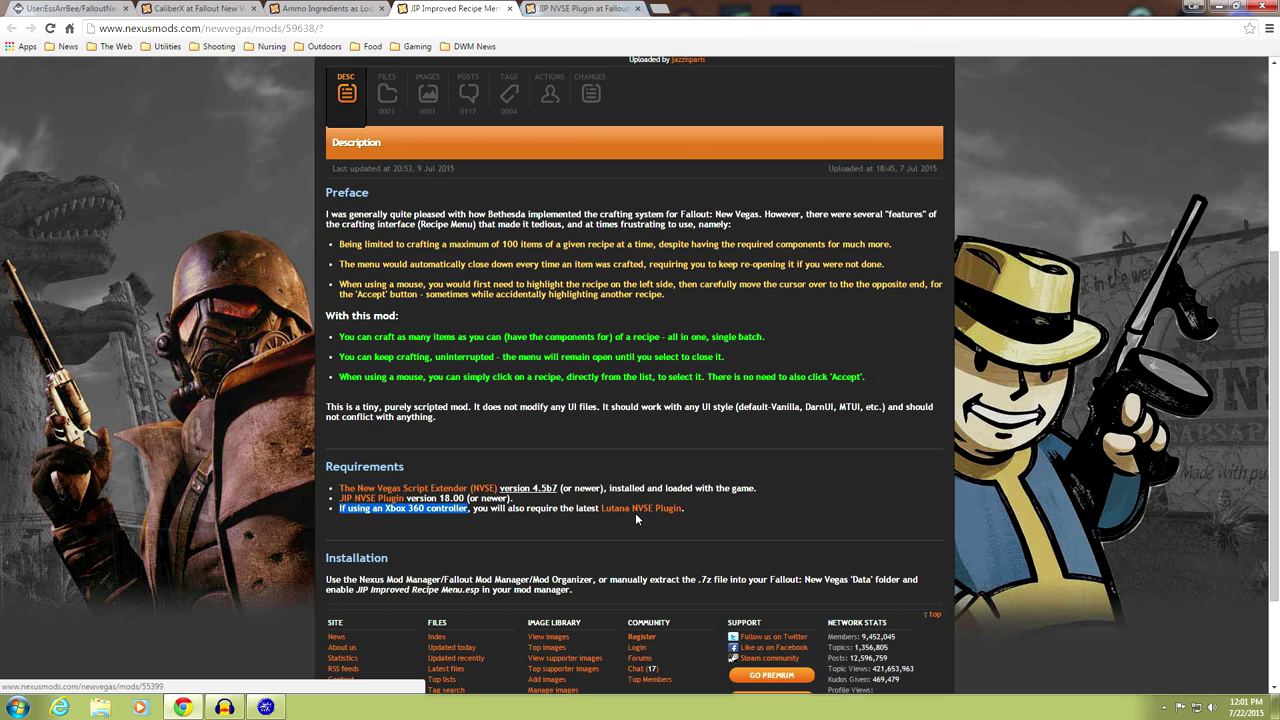
click(548, 505)
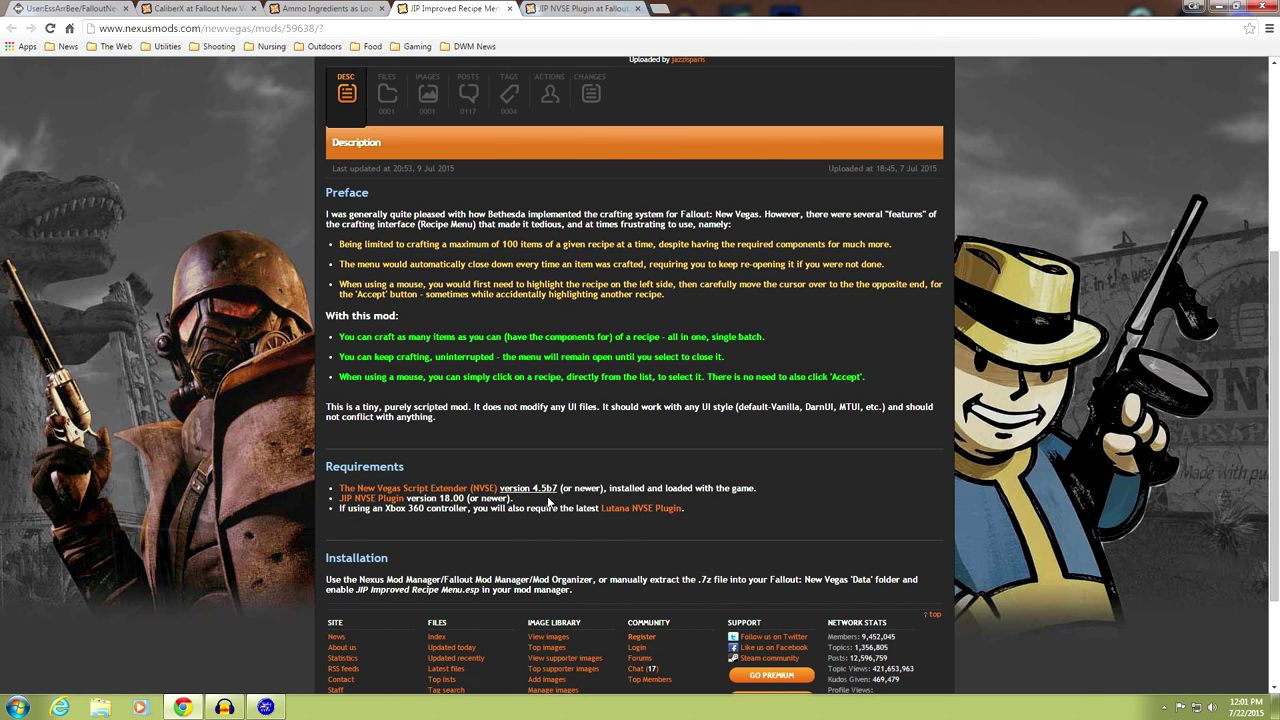
- Open the JIP NVSE Plugin page and examine its author, description and requirements
click(390, 504)
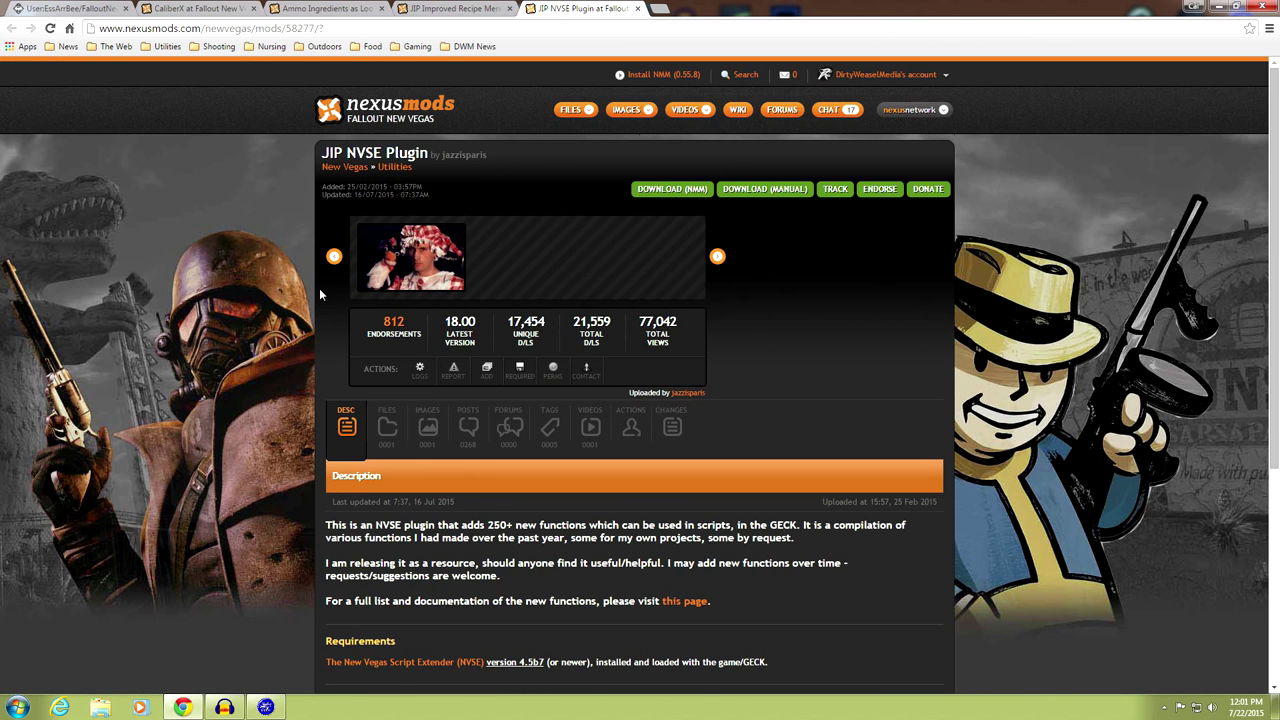
drag(441, 155, 500, 182)
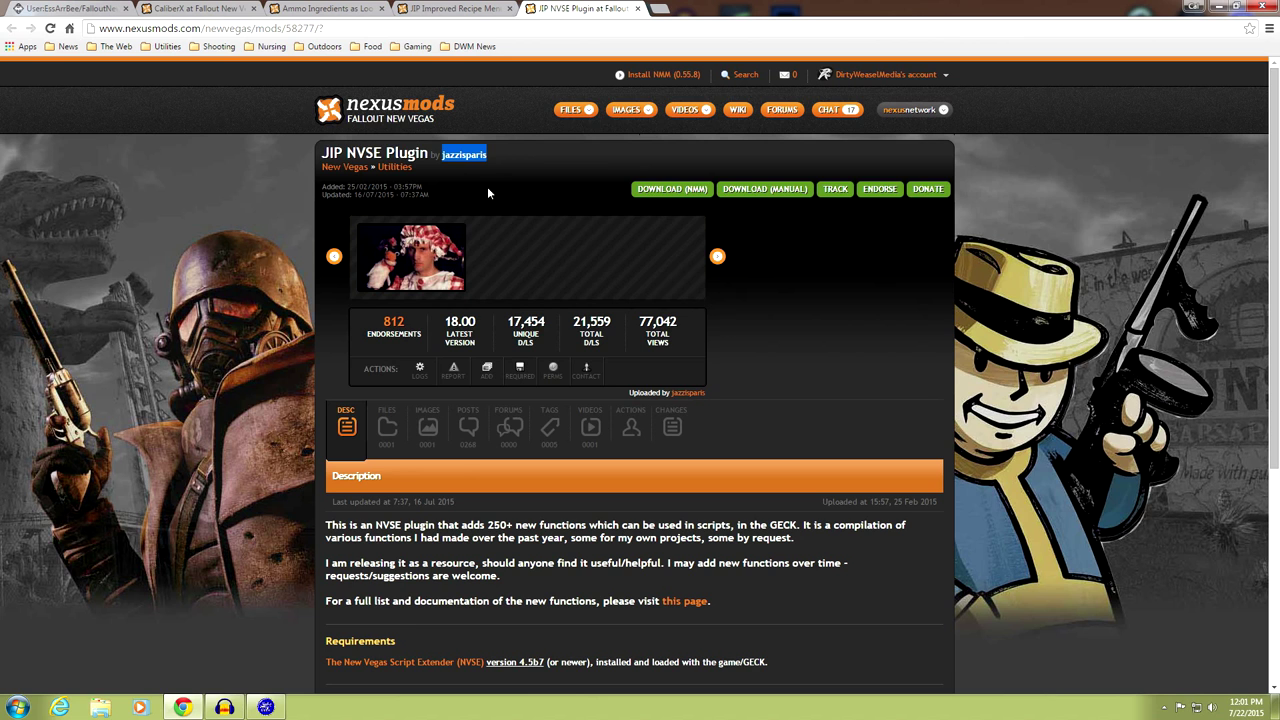
click(297, 276)
scroll(310, 307, down, 2)
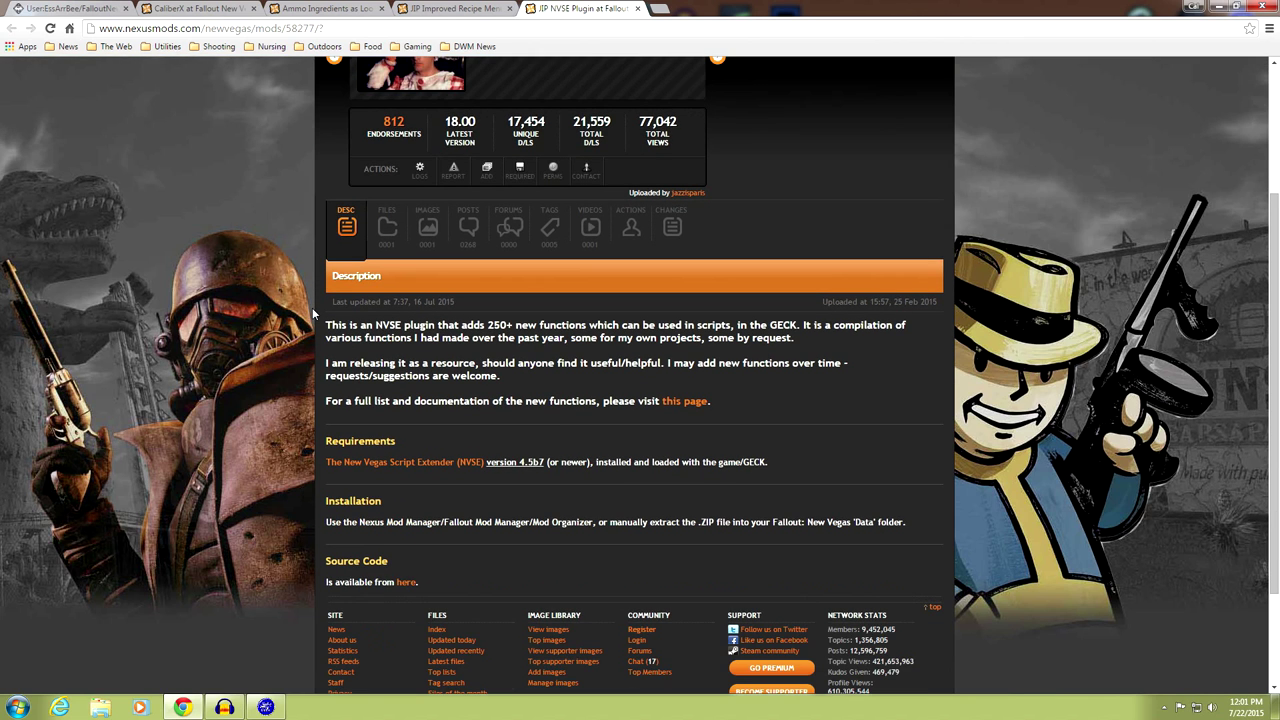
scroll(310, 315, up, 1)
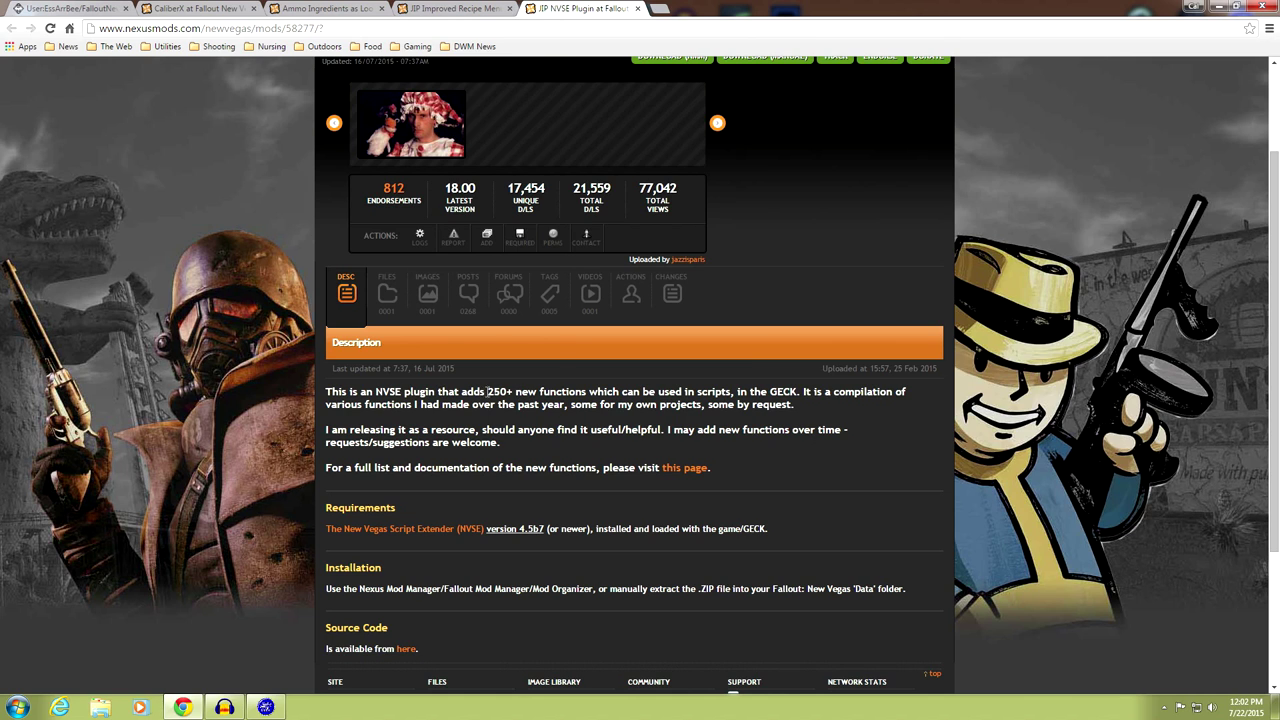
drag(486, 392, 590, 392)
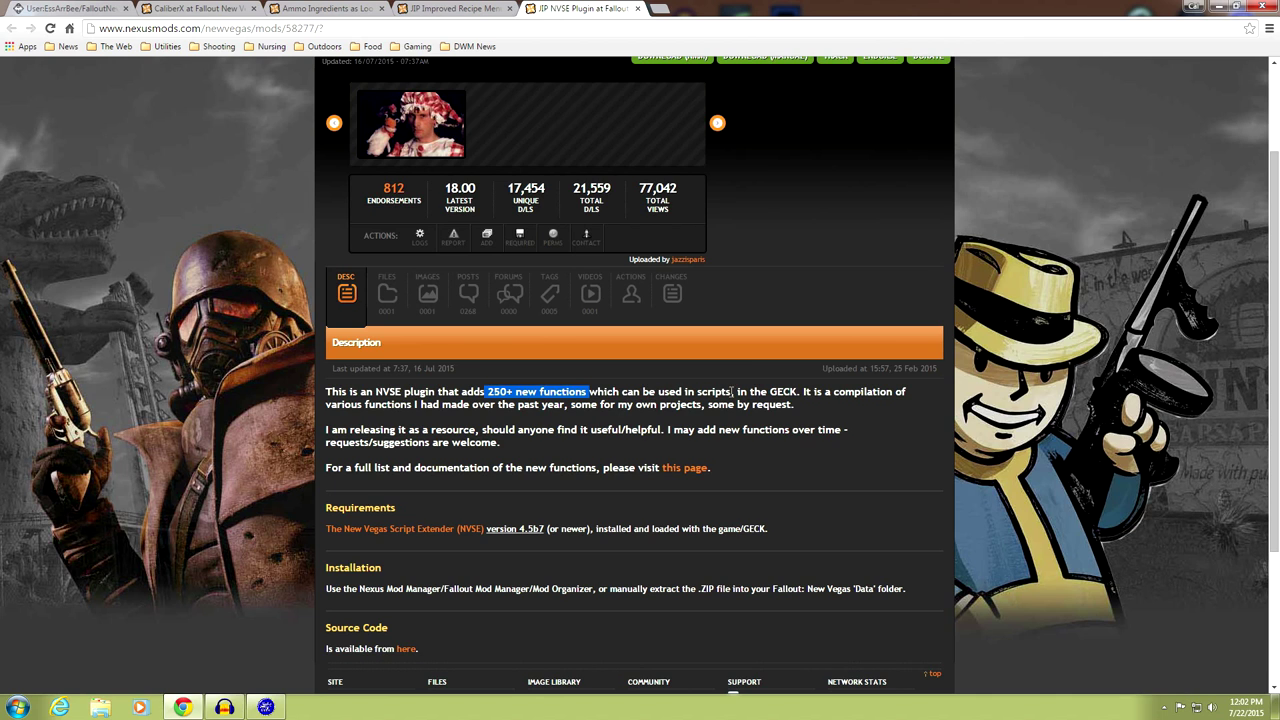
- Look over the JIP NVSE Plugin page and examine its available main file
click(430, 423)
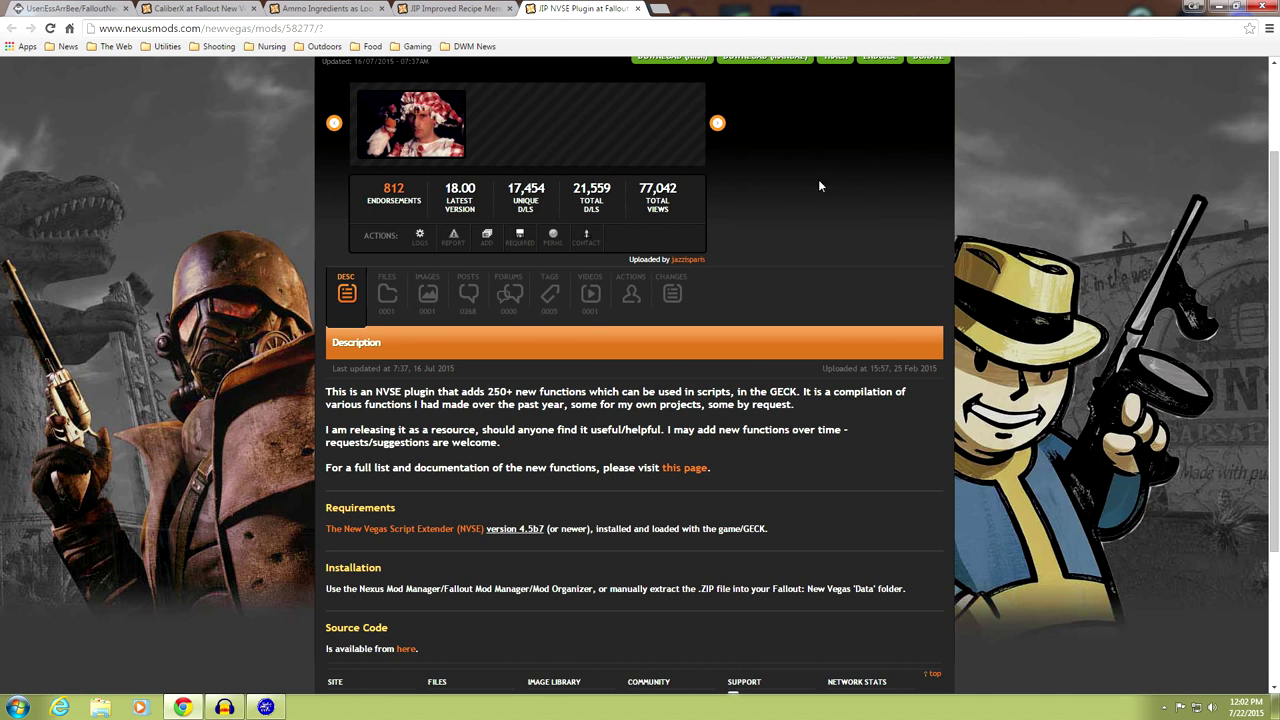
scroll(260, 300, up, 2)
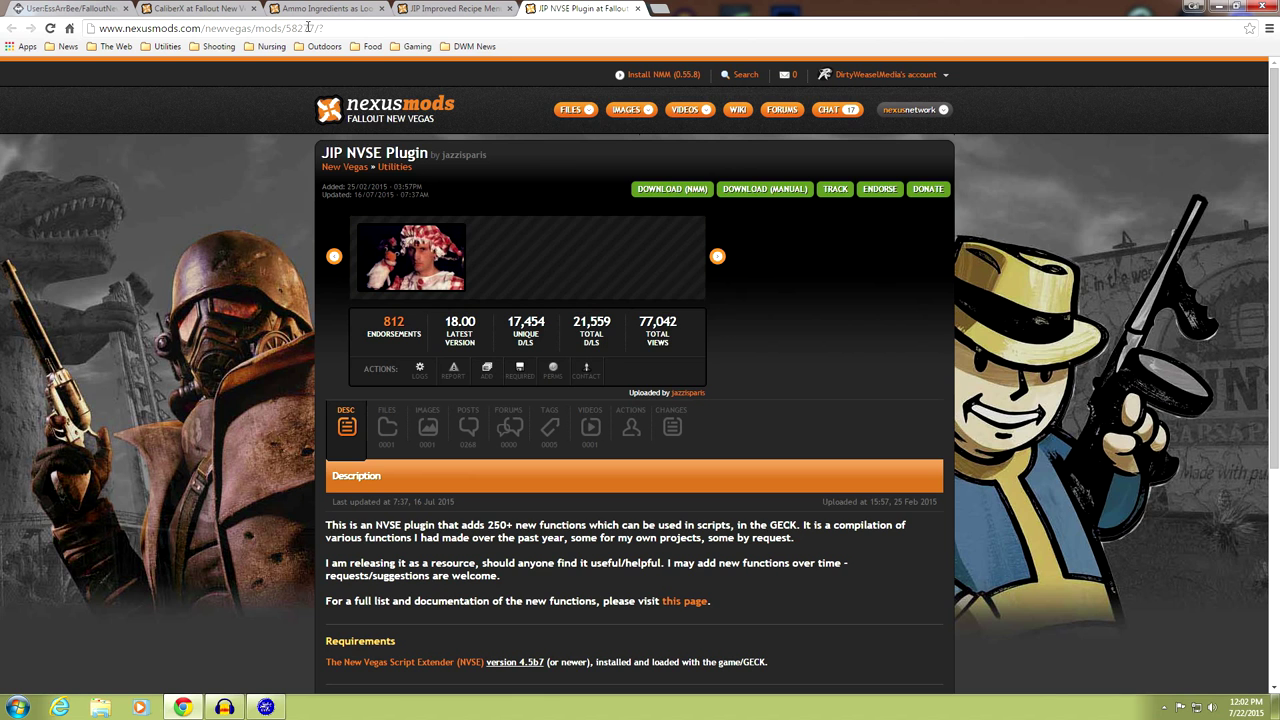
scroll(272, 291, down, 3)
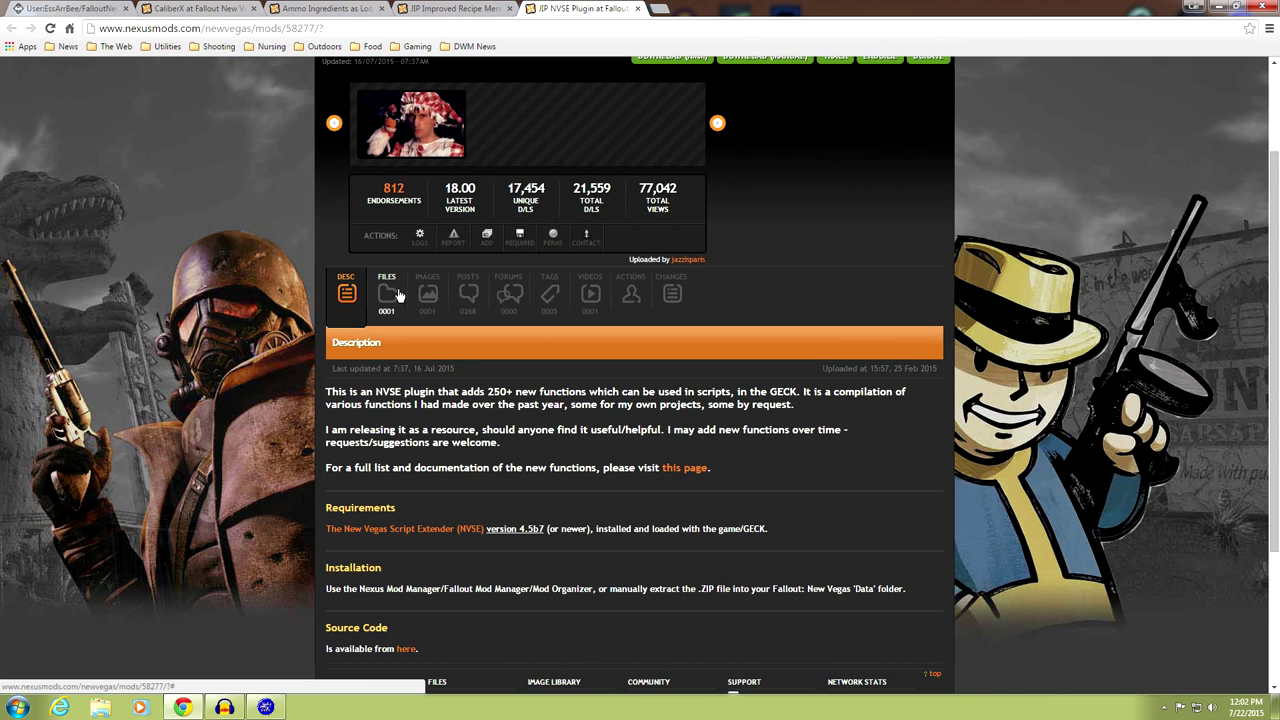
click(400, 296)
scroll(316, 370, down, 3)
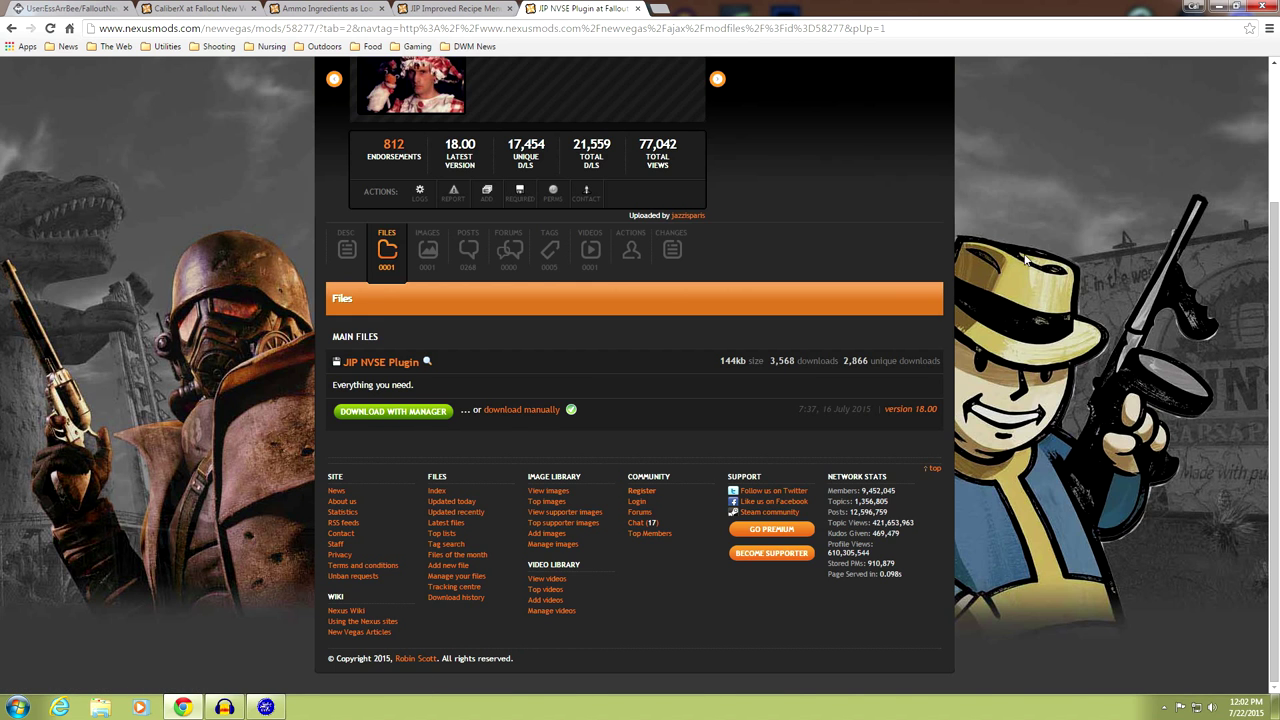
- Switch to Mod Organizer and compare the installed and newest versions of JIP Companions Command and Control
click(1221, 8)
click(267, 707)
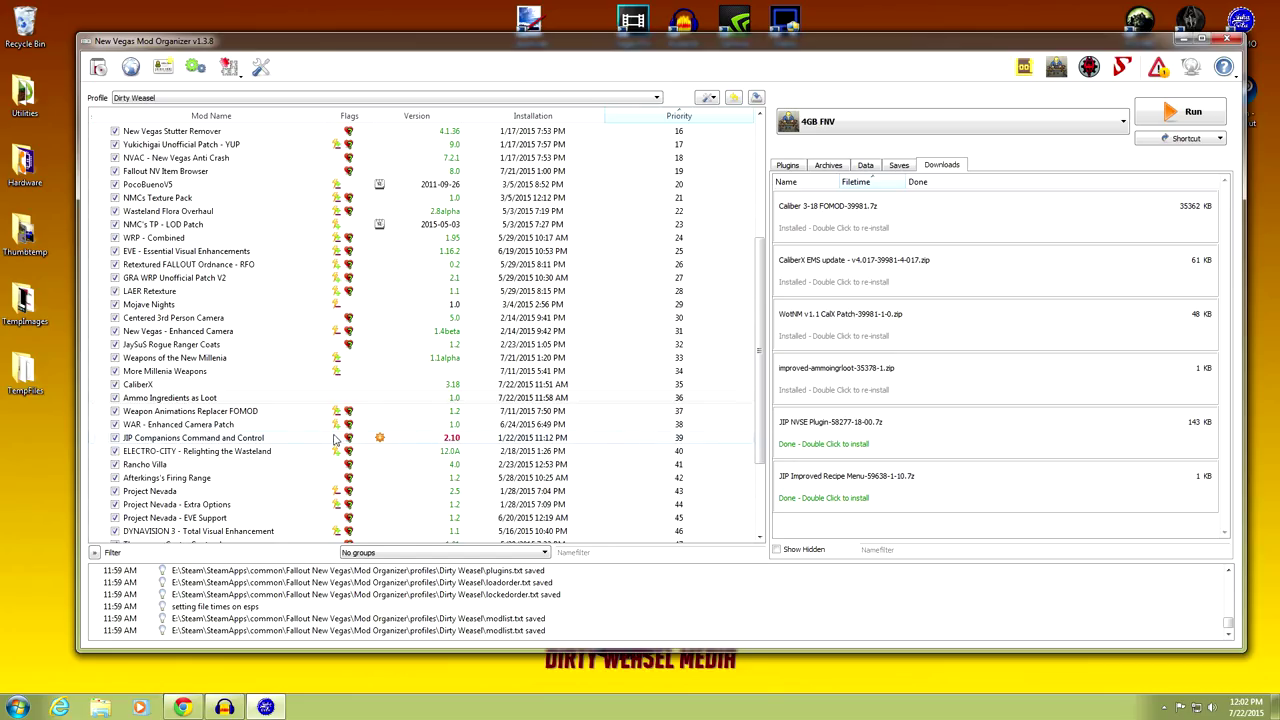
click(268, 441)
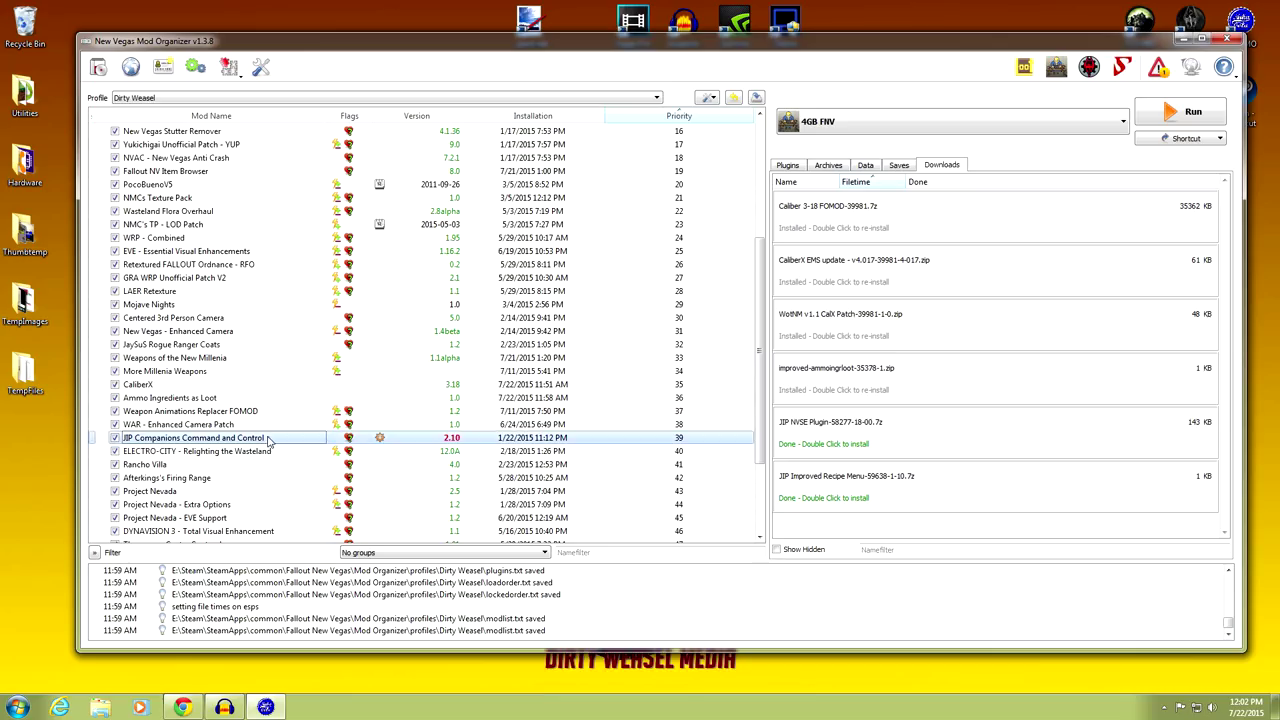
mouse_move(455, 442)
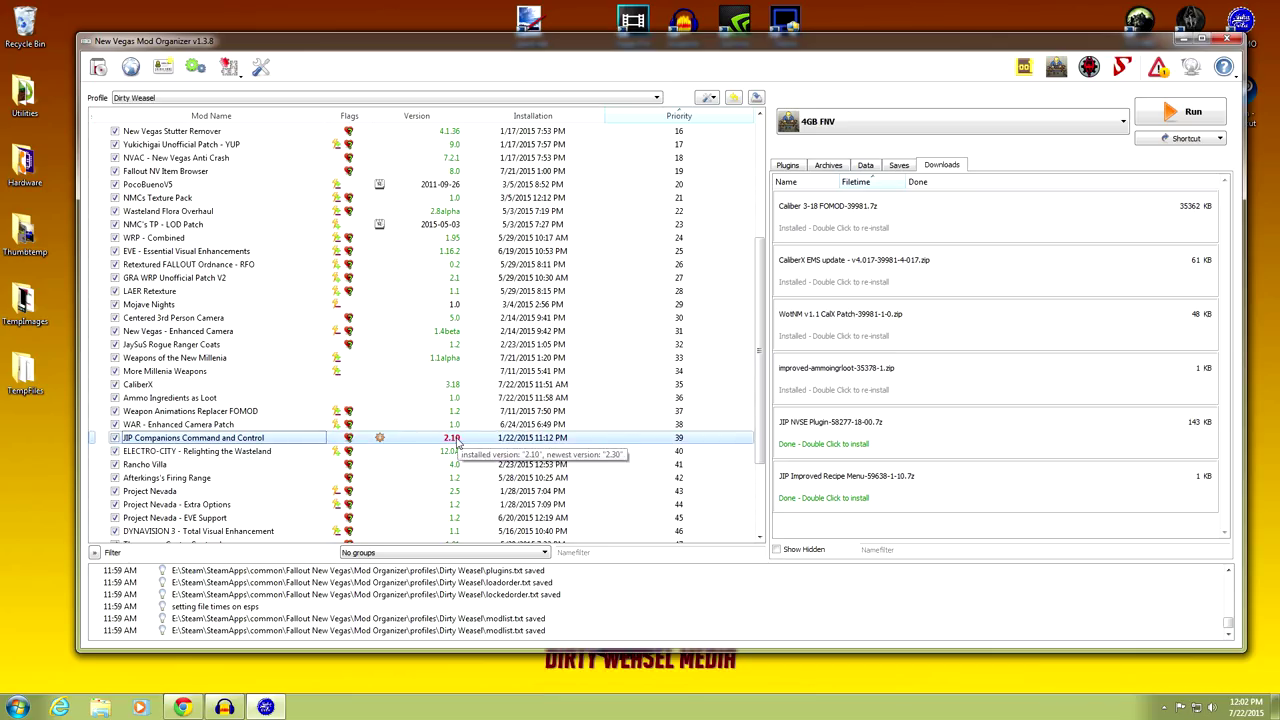
- Open the Nexus page of JIP Companions Command and Control from its entry in the mod list
right_click(281, 441)
click(275, 469)
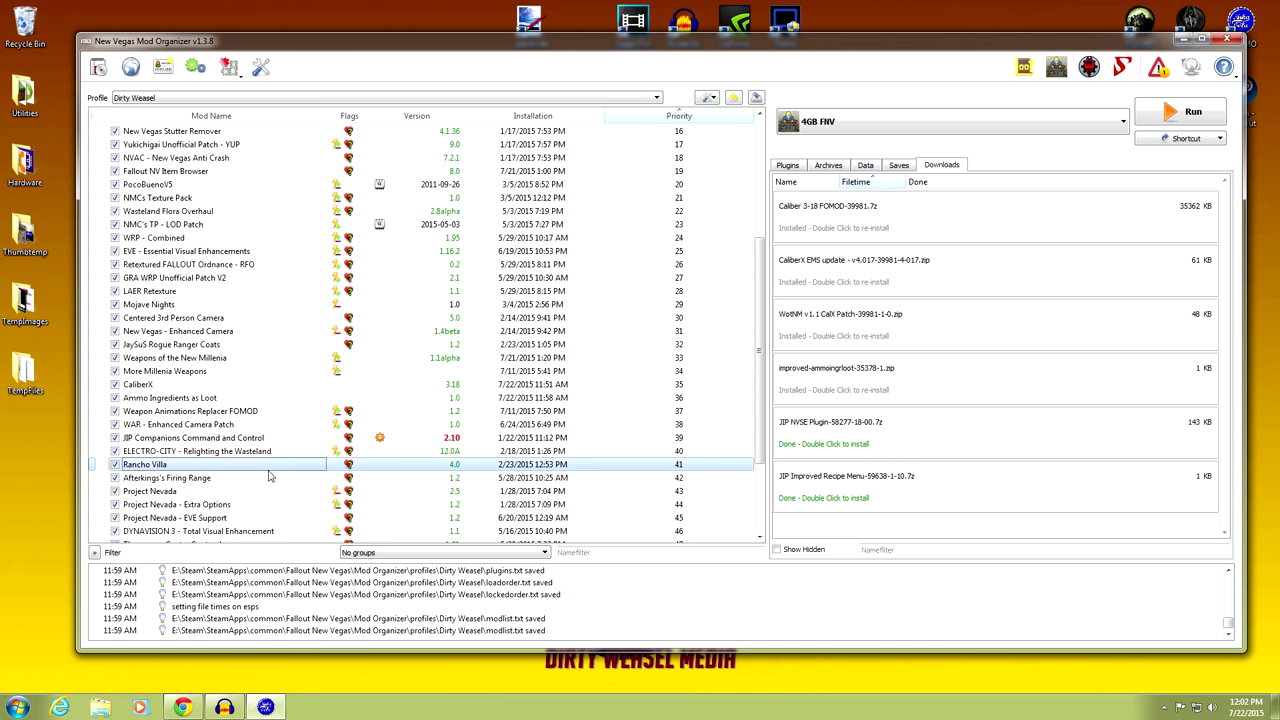
right_click(307, 443)
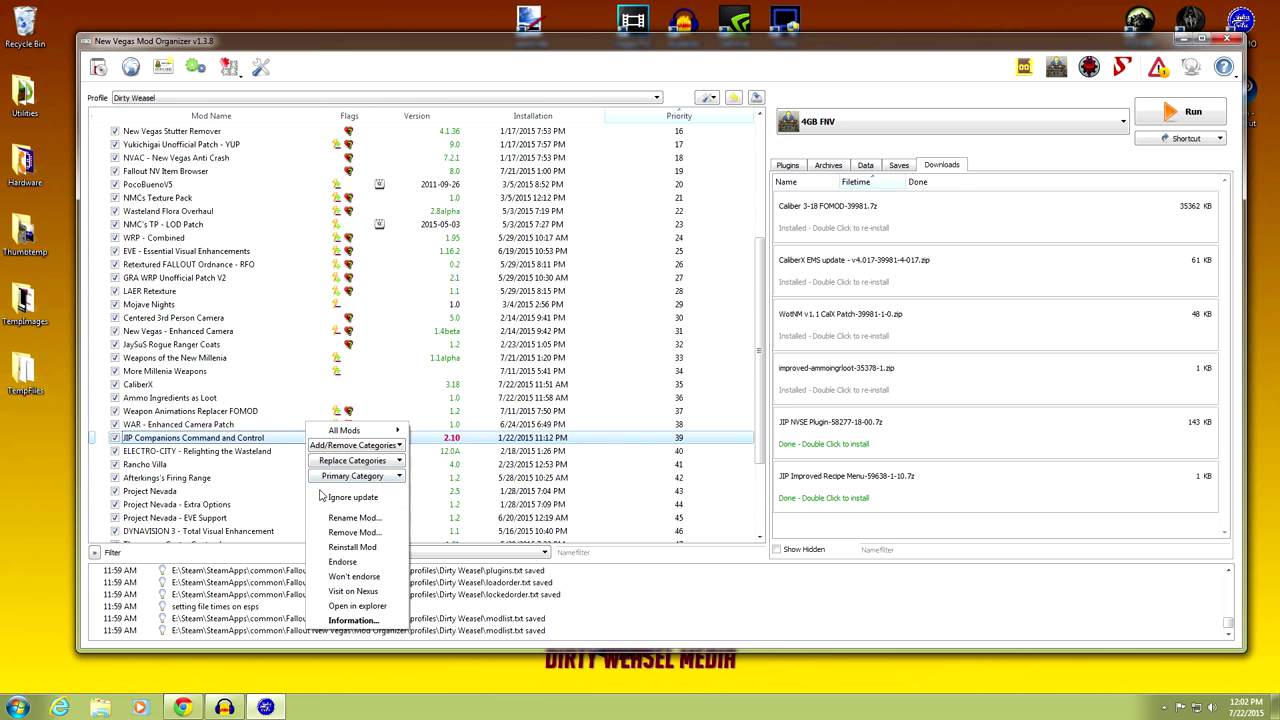
click(352, 591)
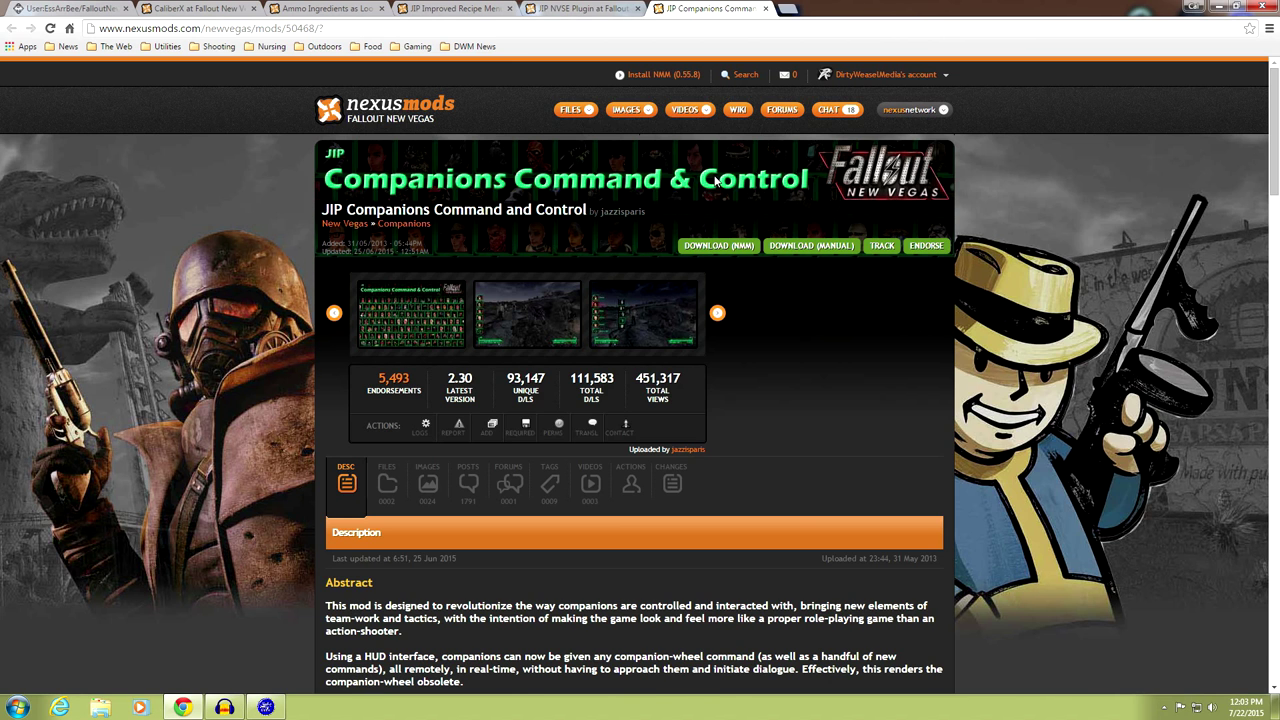
- Review the features and requirements of JIP Companions Command and Control, and close its page
scroll(305, 318, down, 2)
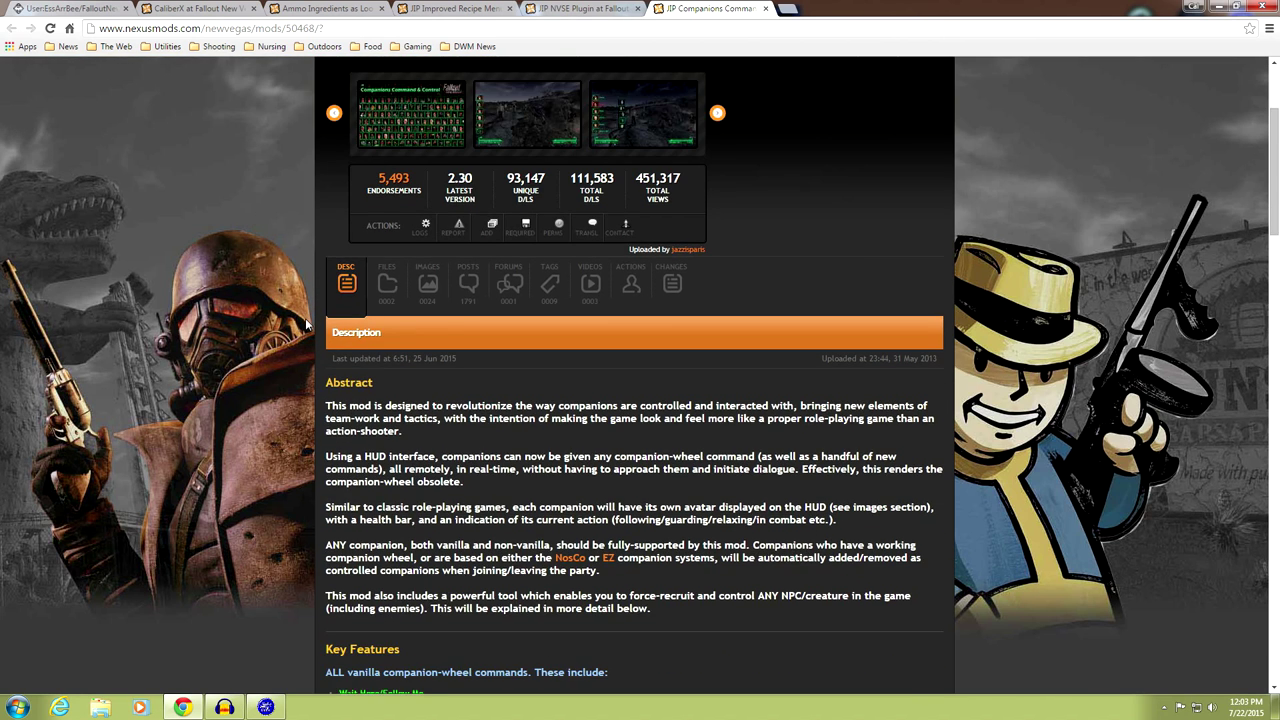
scroll(305, 318, down, 4)
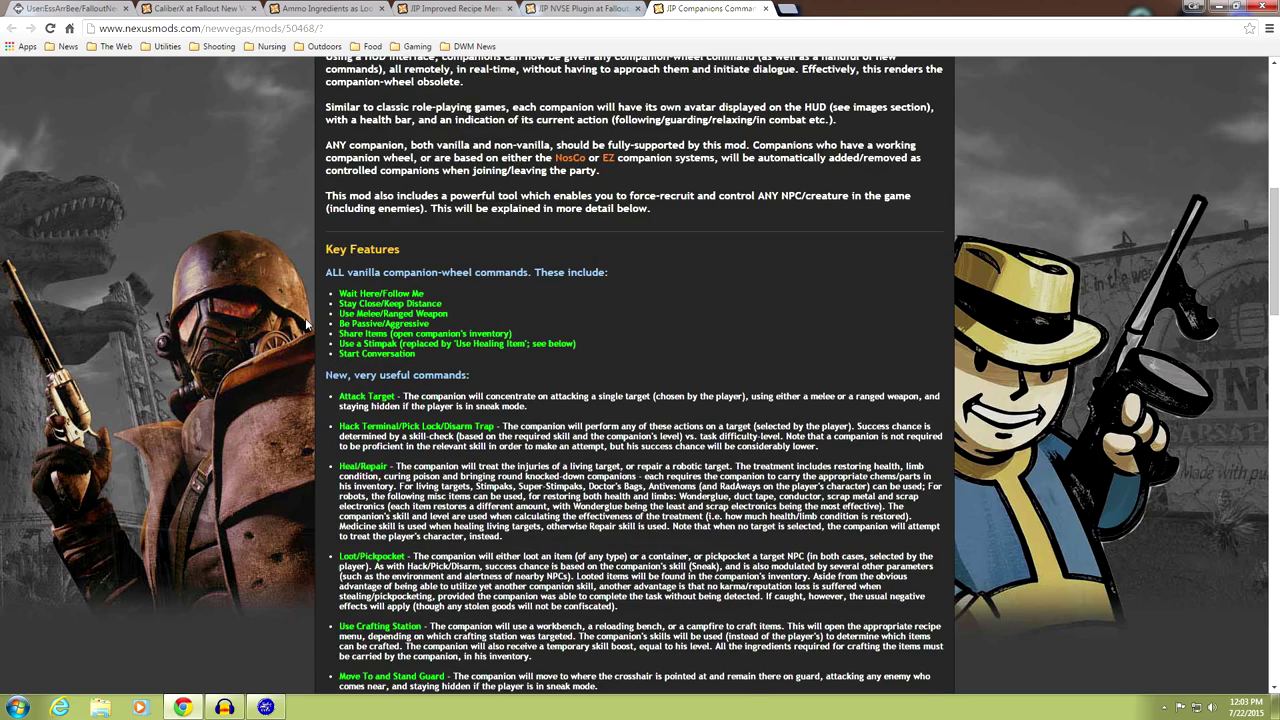
scroll(305, 318, down, 10)
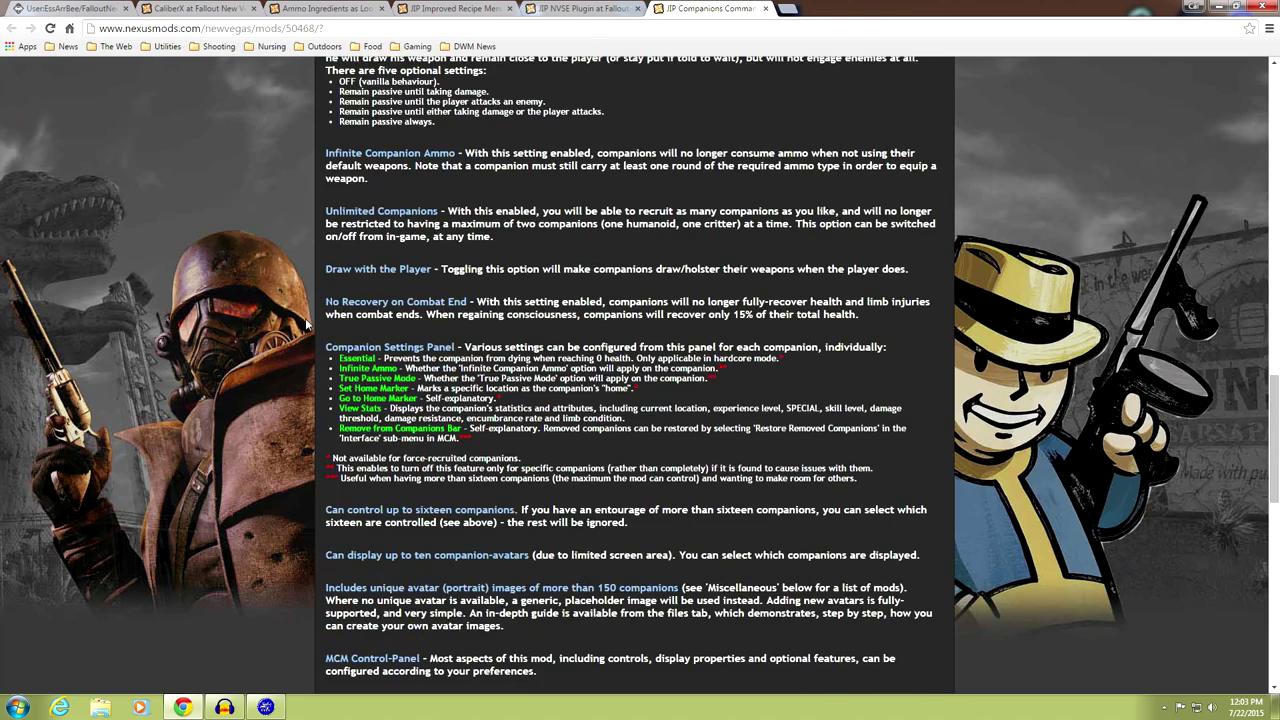
scroll(305, 322, down, 7)
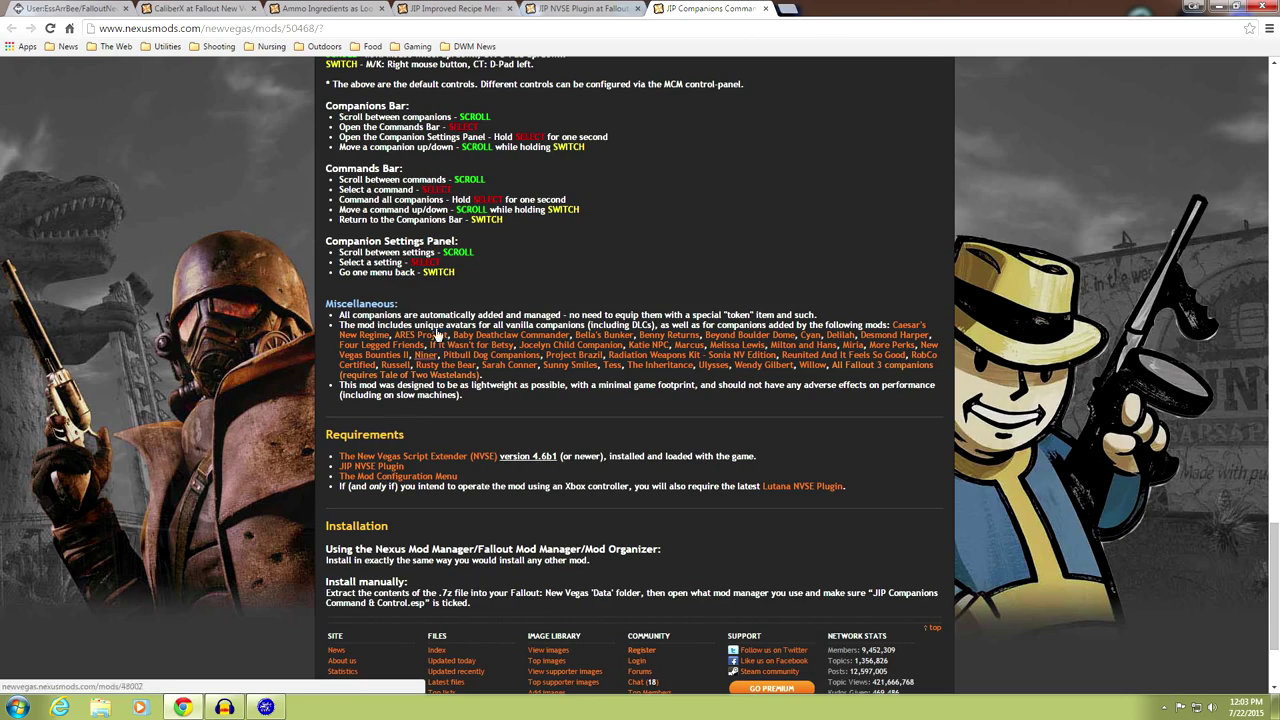
scroll(542, 294, up, 12)
scroll(475, 333, up, 15)
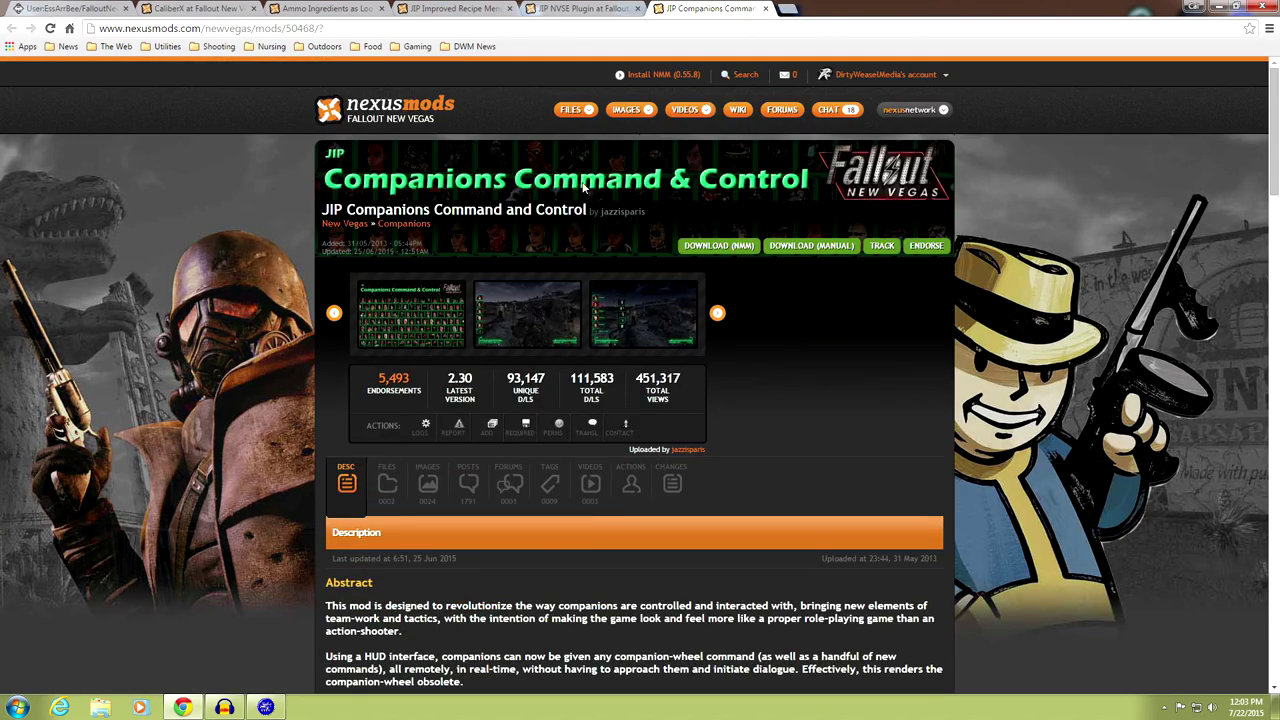
click(765, 9)
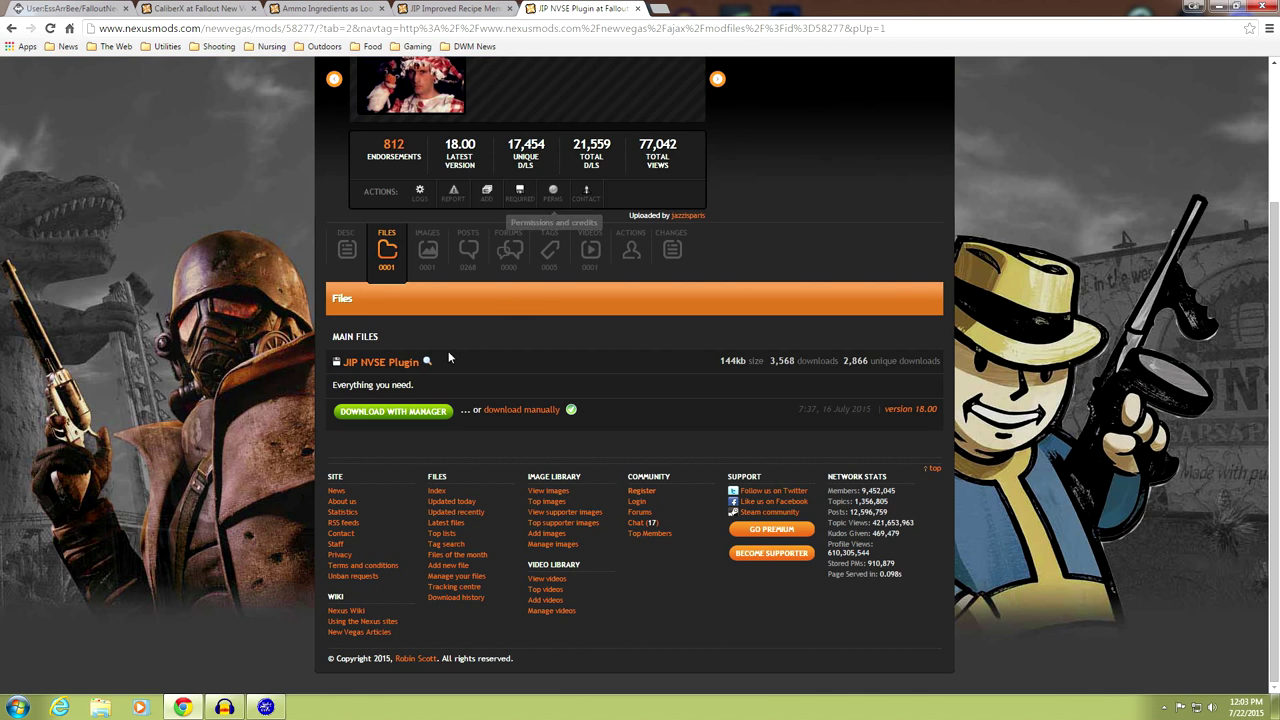
- Return to Mod Organizer and manually install JIP NVSE Plugin-58277-18-00.7z under the name JIP NVSE Plugin
click(1219, 7)
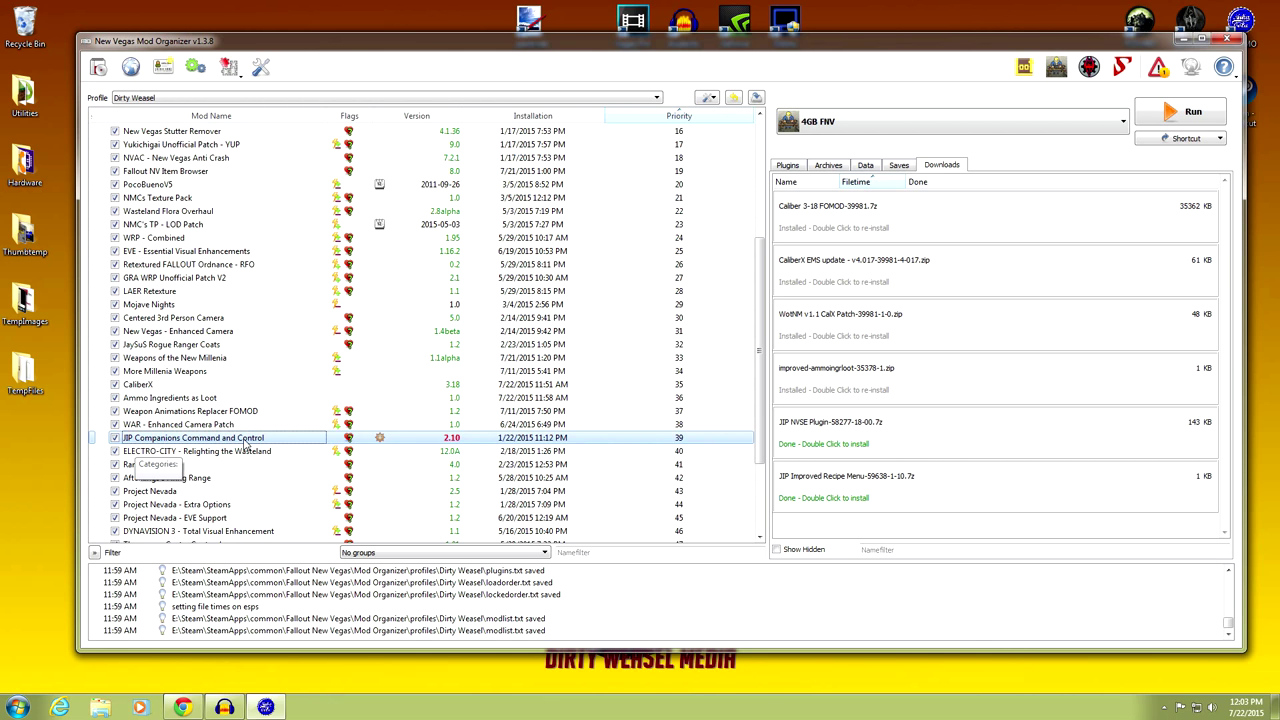
double_click(840, 432)
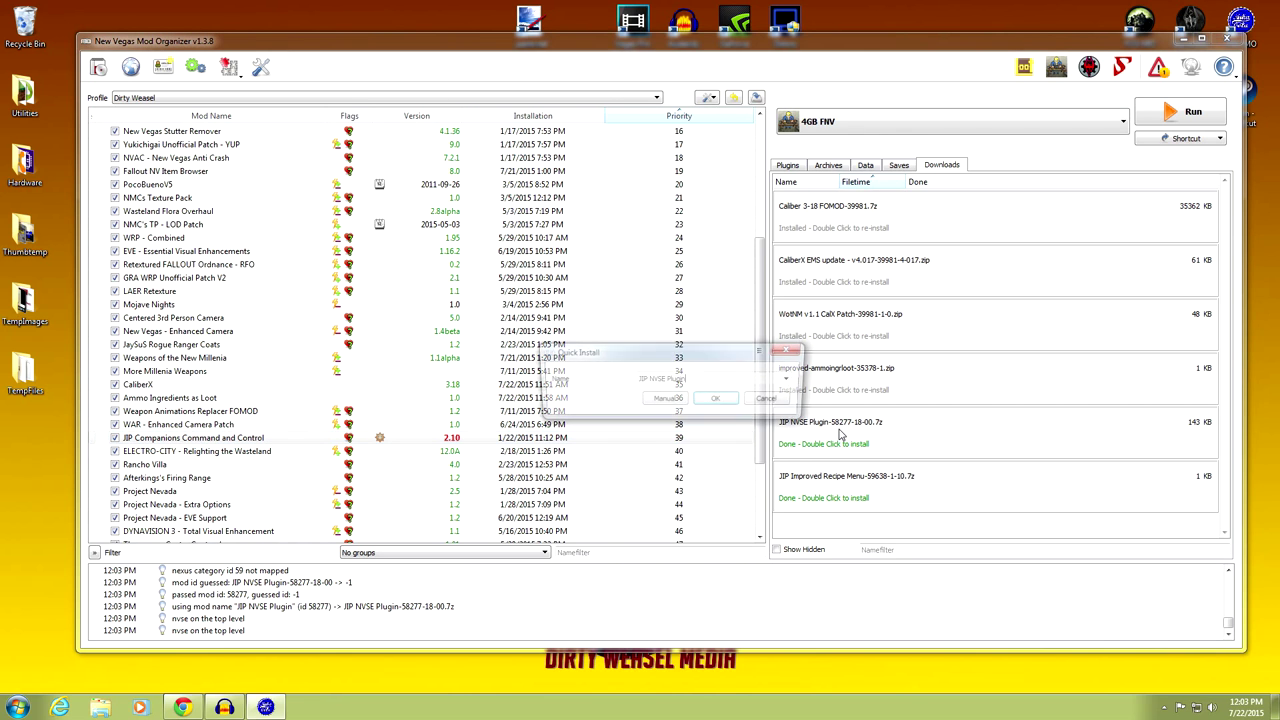
click(672, 404)
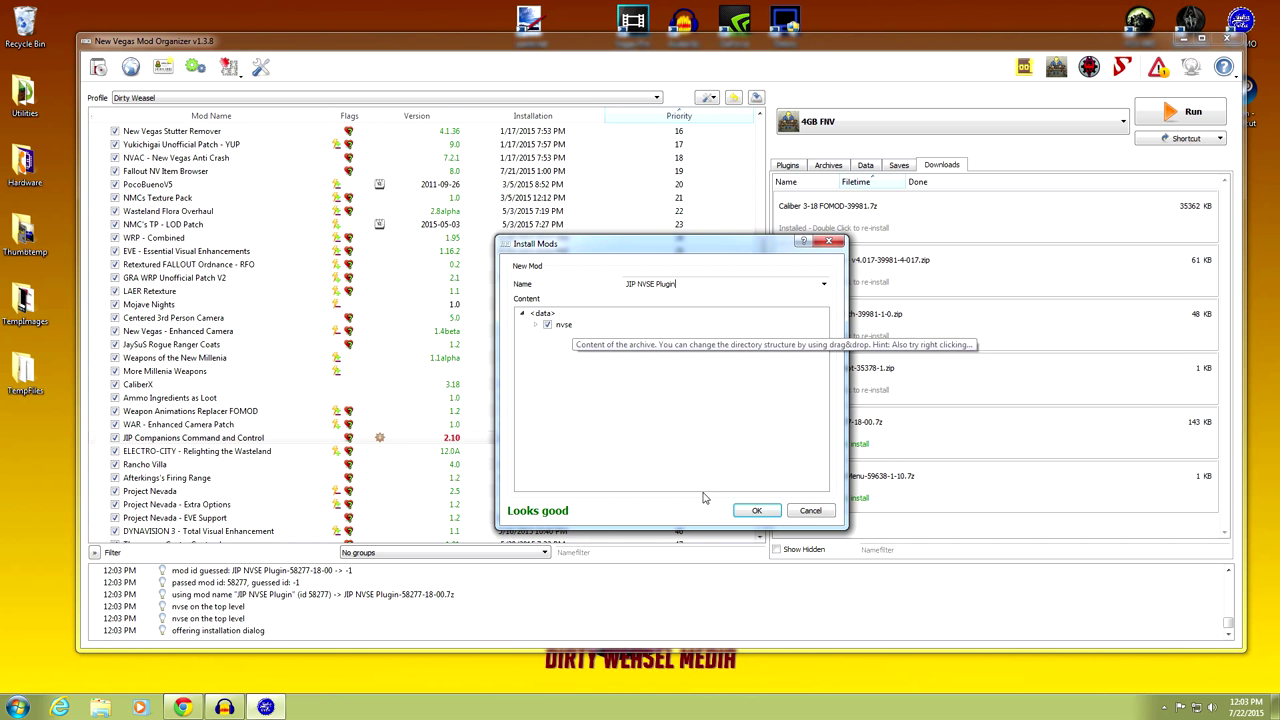
click(745, 511)
- Enable JIP NVSE Plugin and move it directly below Lutana NVSE Plugin at priority 14
scroll(378, 447, down, 4)
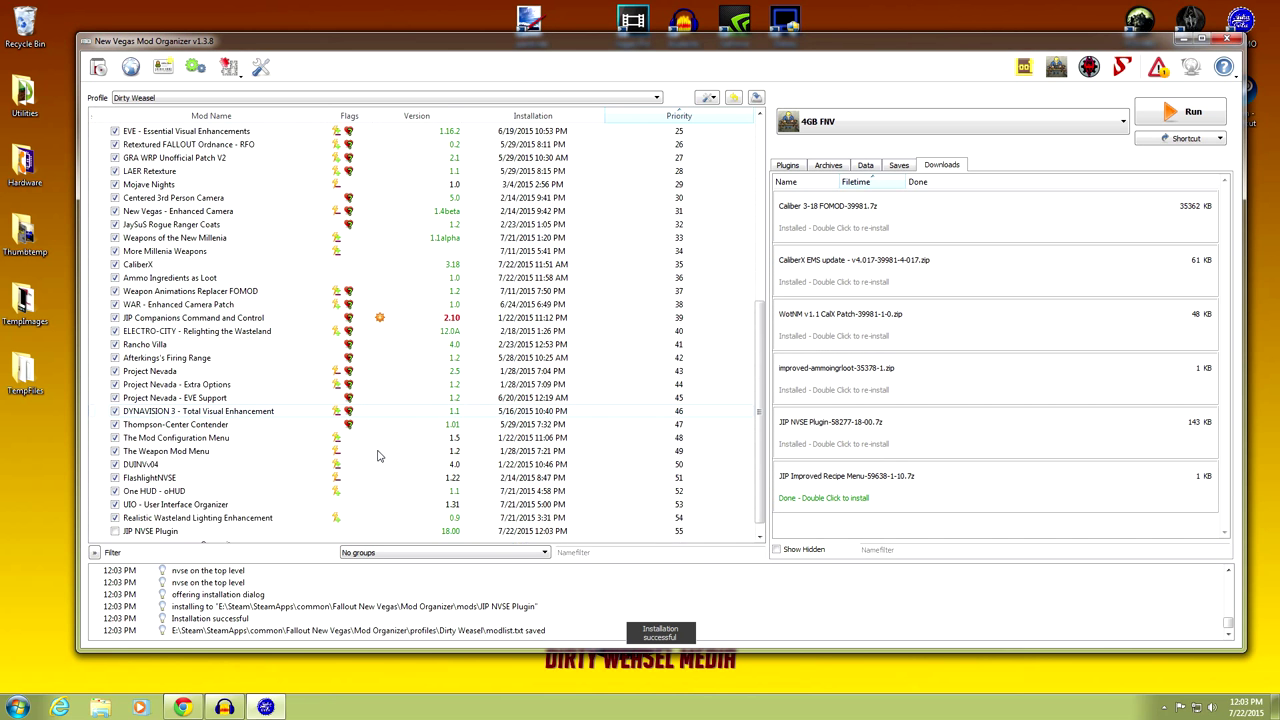
click(114, 518)
drag(148, 519, 156, 164)
scroll(220, 289, up, 3)
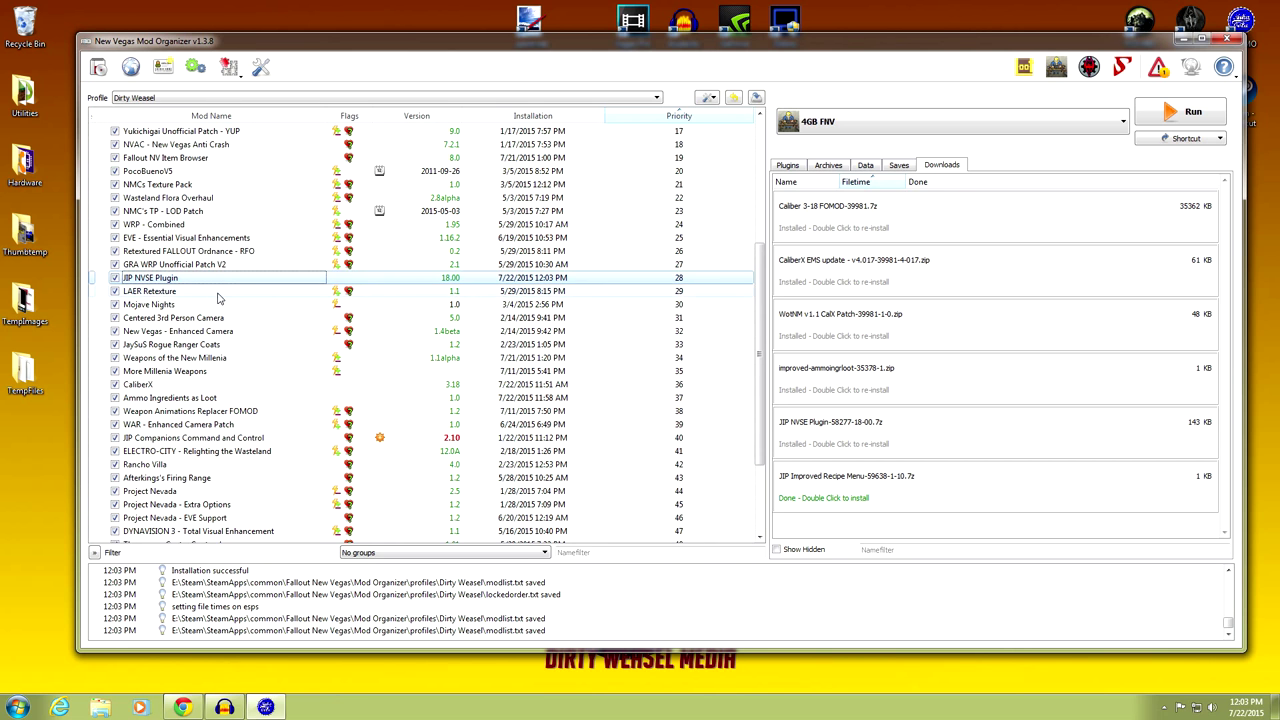
scroll(215, 300, up, 3)
drag(189, 400, 190, 211)
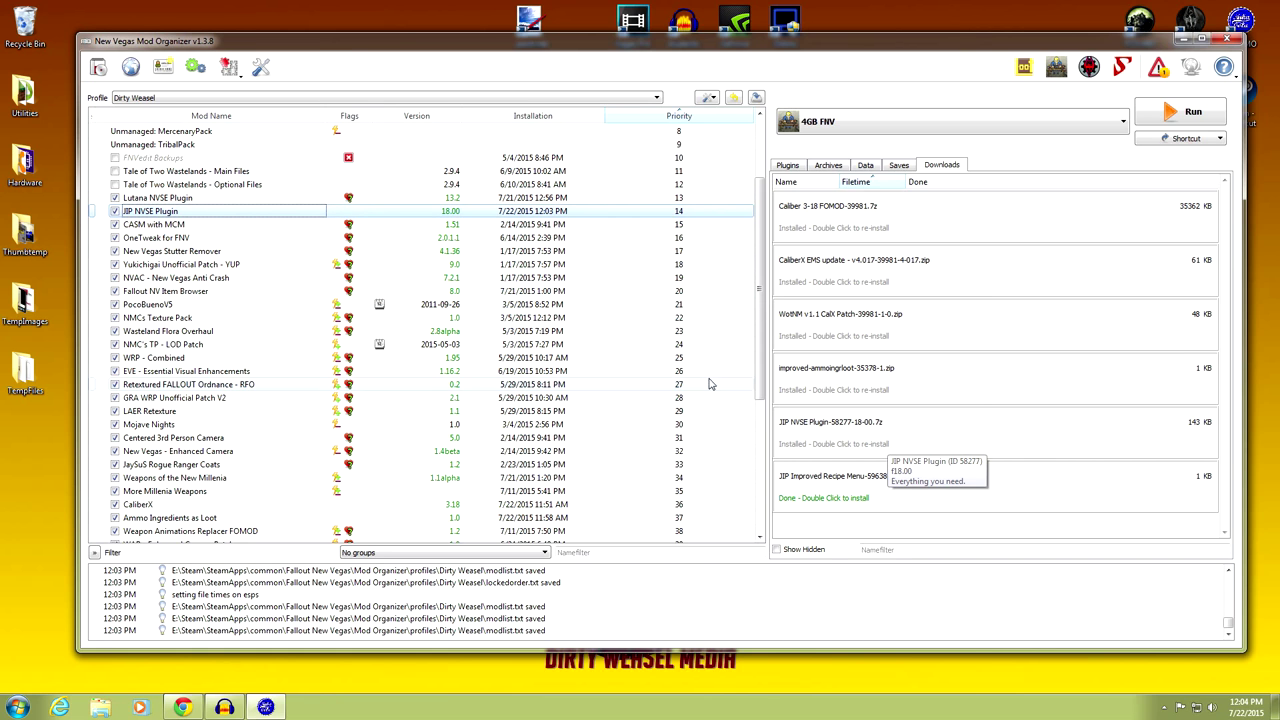
- Manually install JIP Improved Recipe Menu-59638-1-10.7z under the name JIP Improved Recipe Menu
double_click(826, 494)
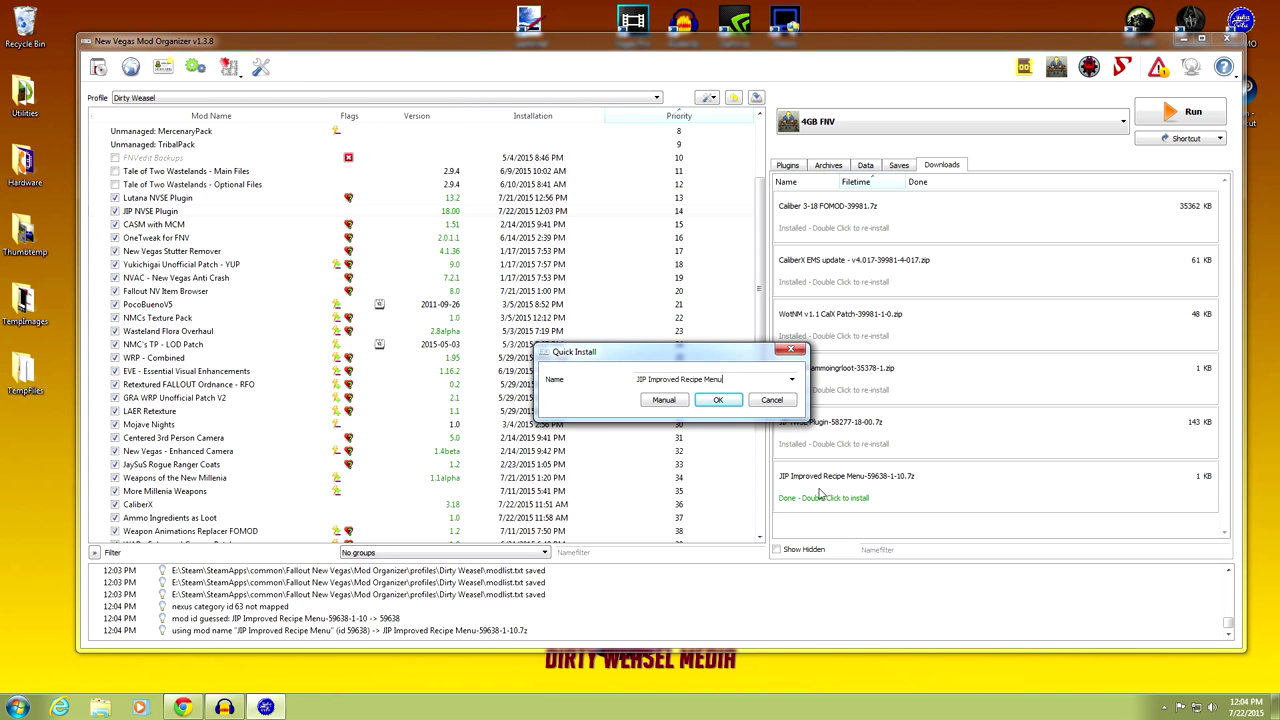
click(664, 400)
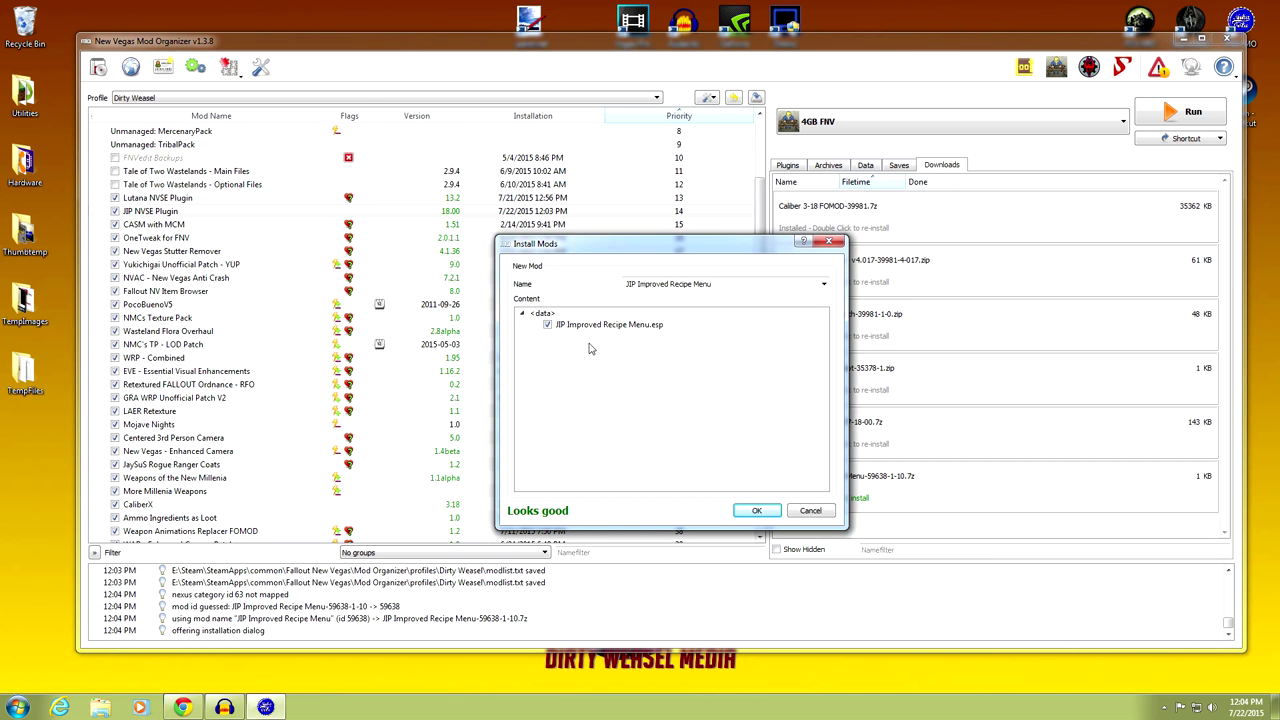
click(757, 510)
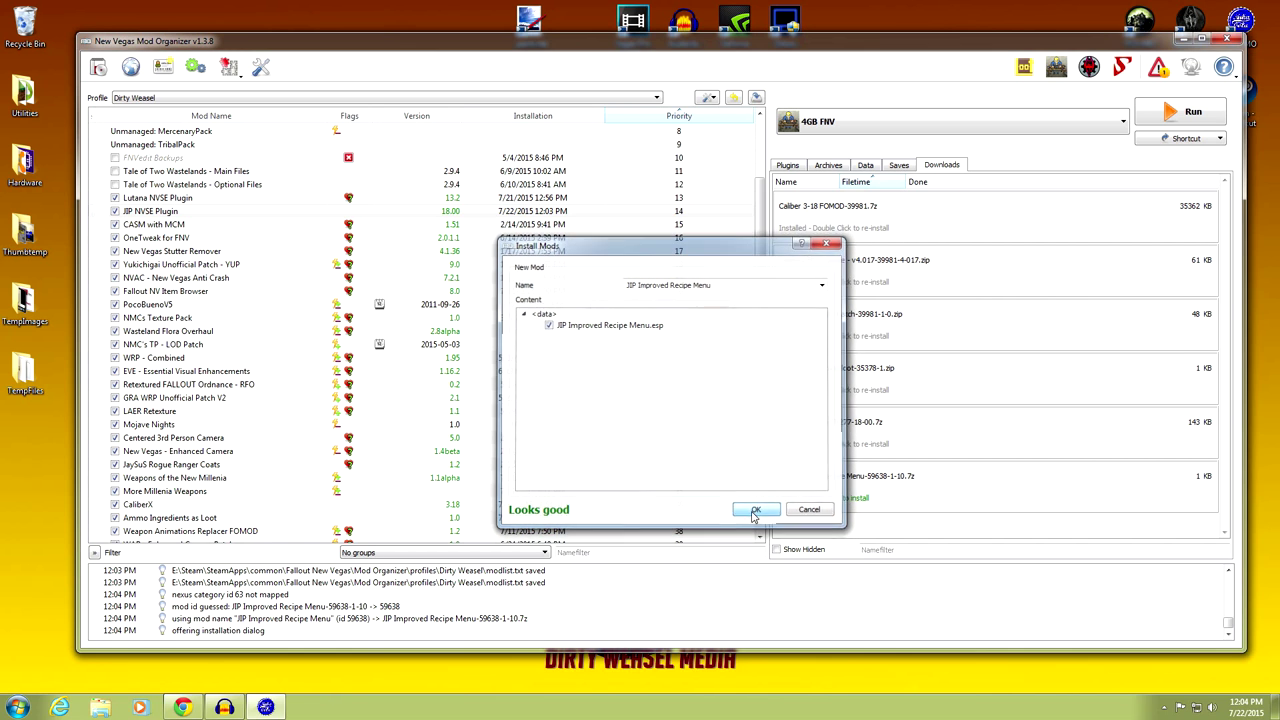
- Enable JIP Improved Recipe Menu and move it directly below Fallout NV Item Browser at priority 21
drag(757, 333, 757, 474)
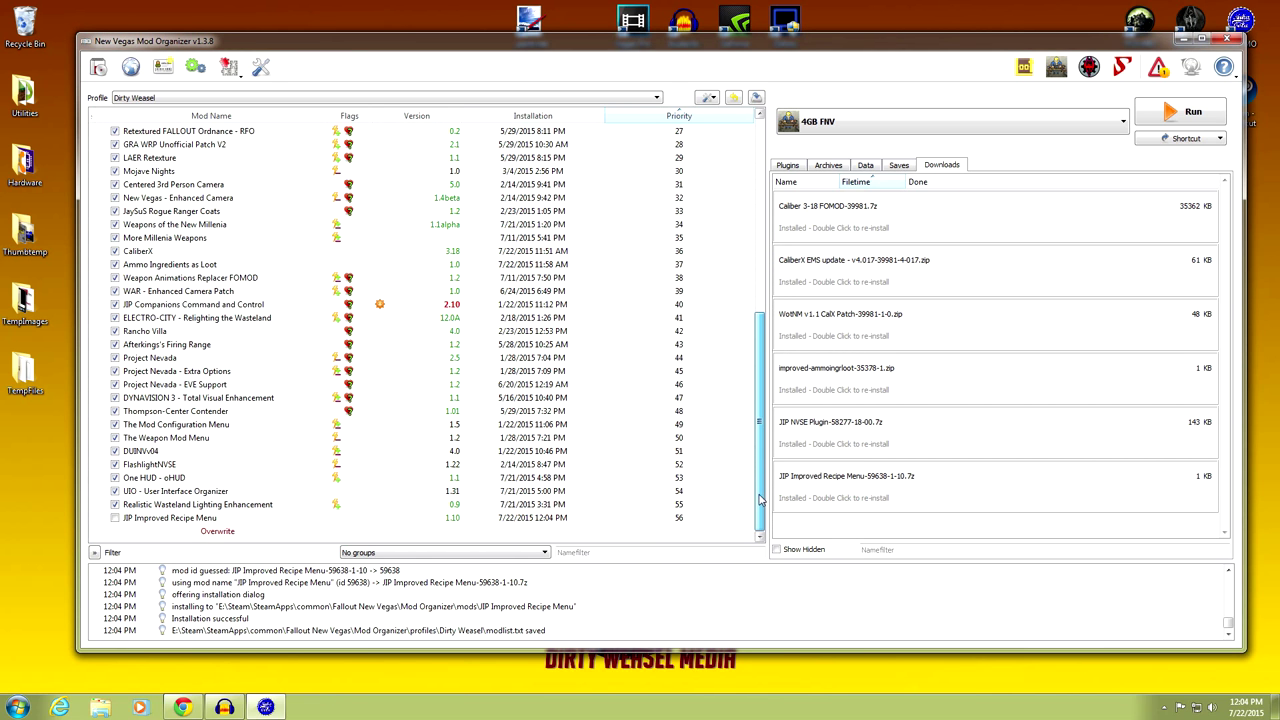
click(115, 518)
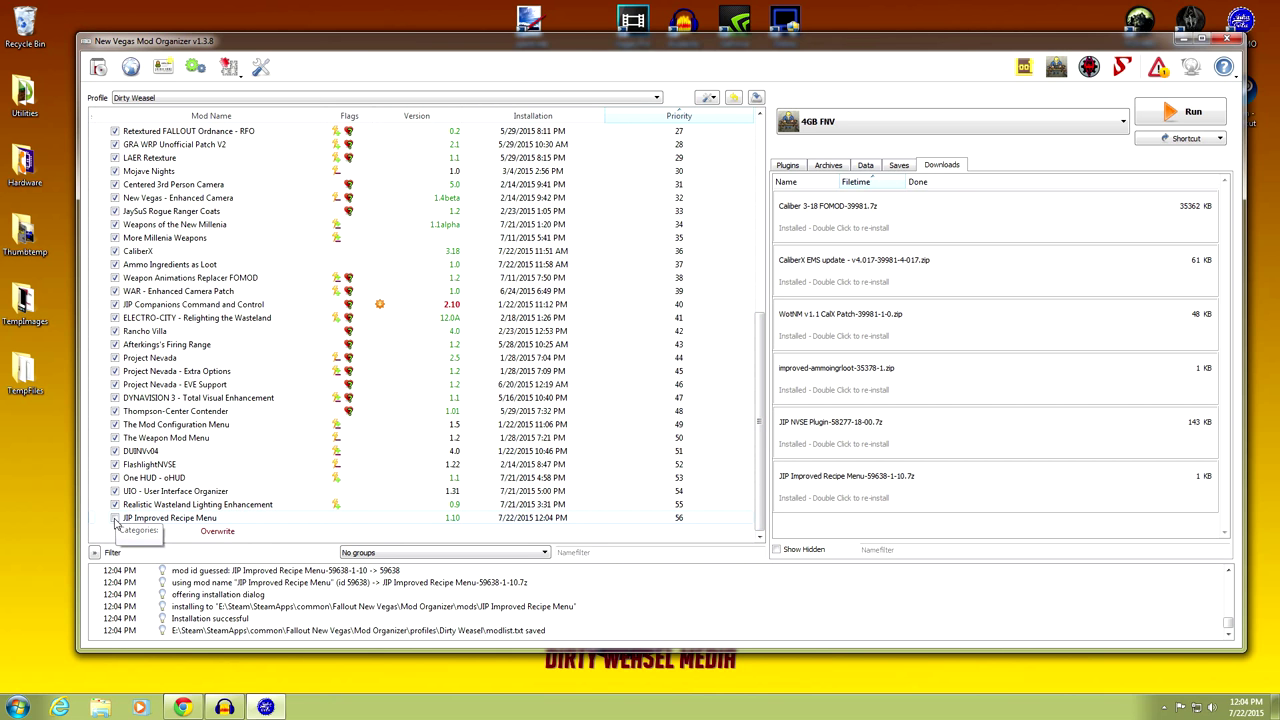
drag(230, 518, 233, 266)
scroll(238, 320, up, 3)
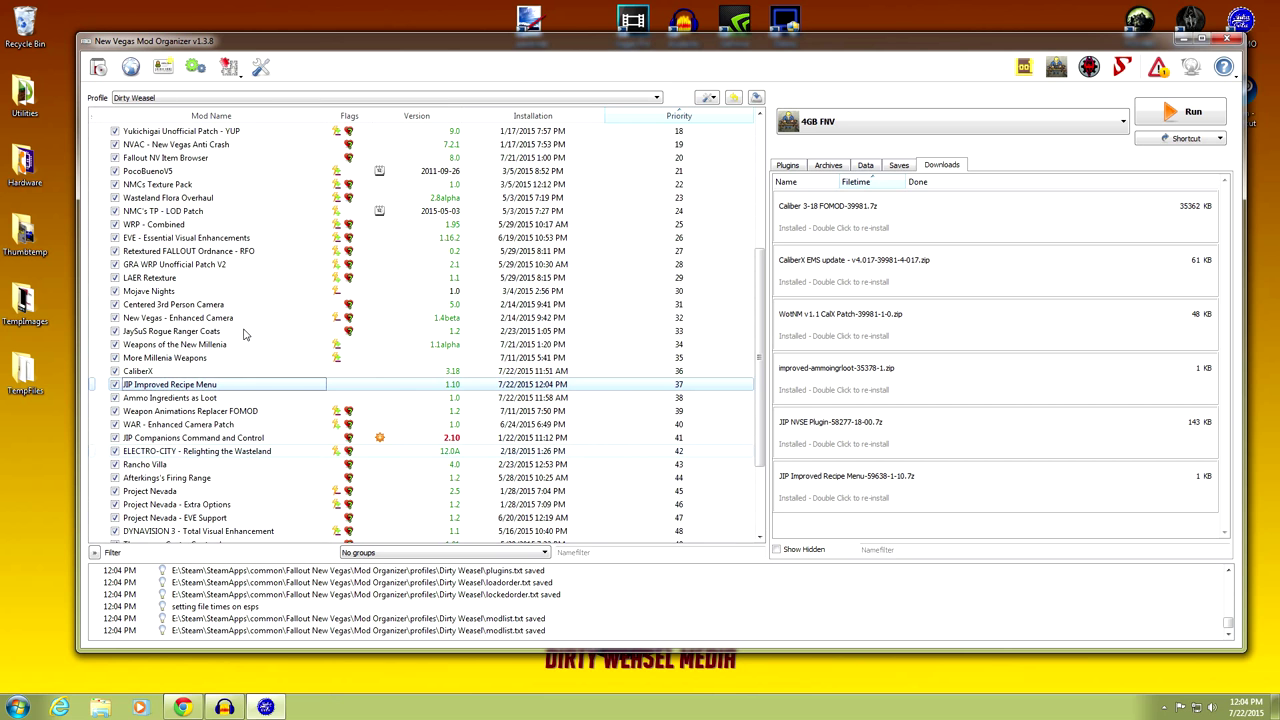
drag(245, 392, 246, 250)
scroll(251, 283, up, 2)
click(251, 332)
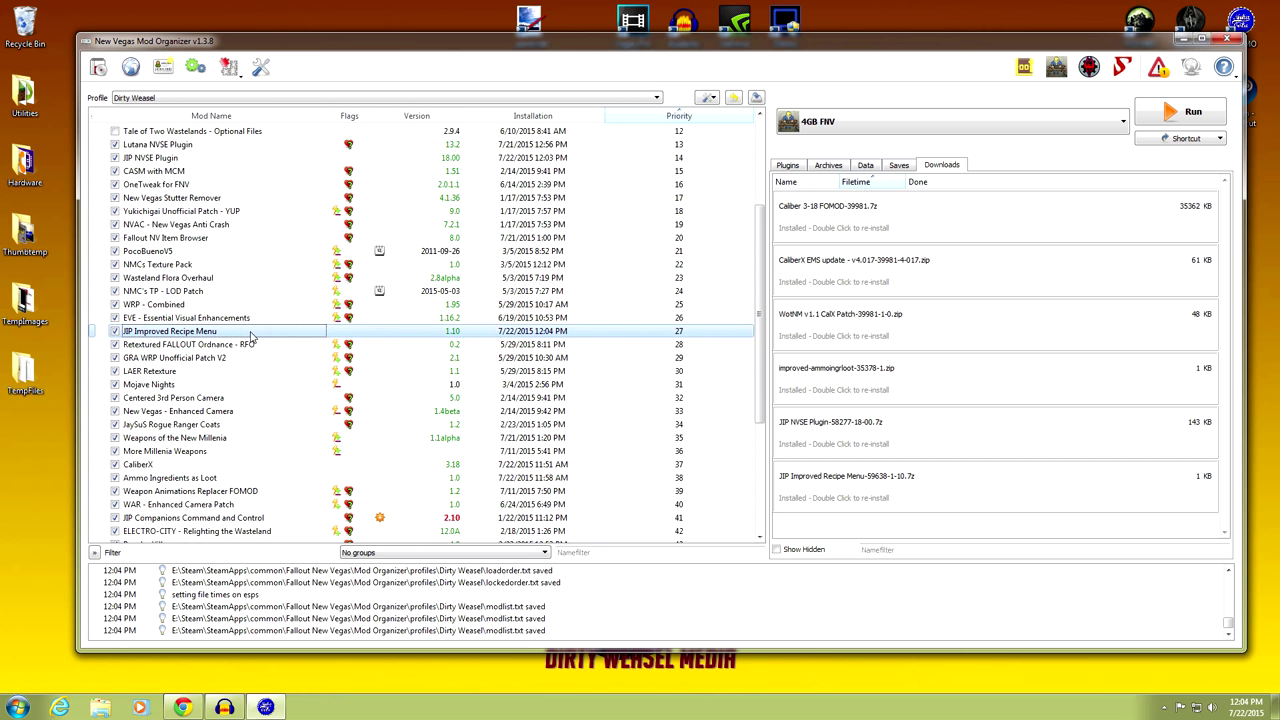
drag(251, 338, 257, 248)
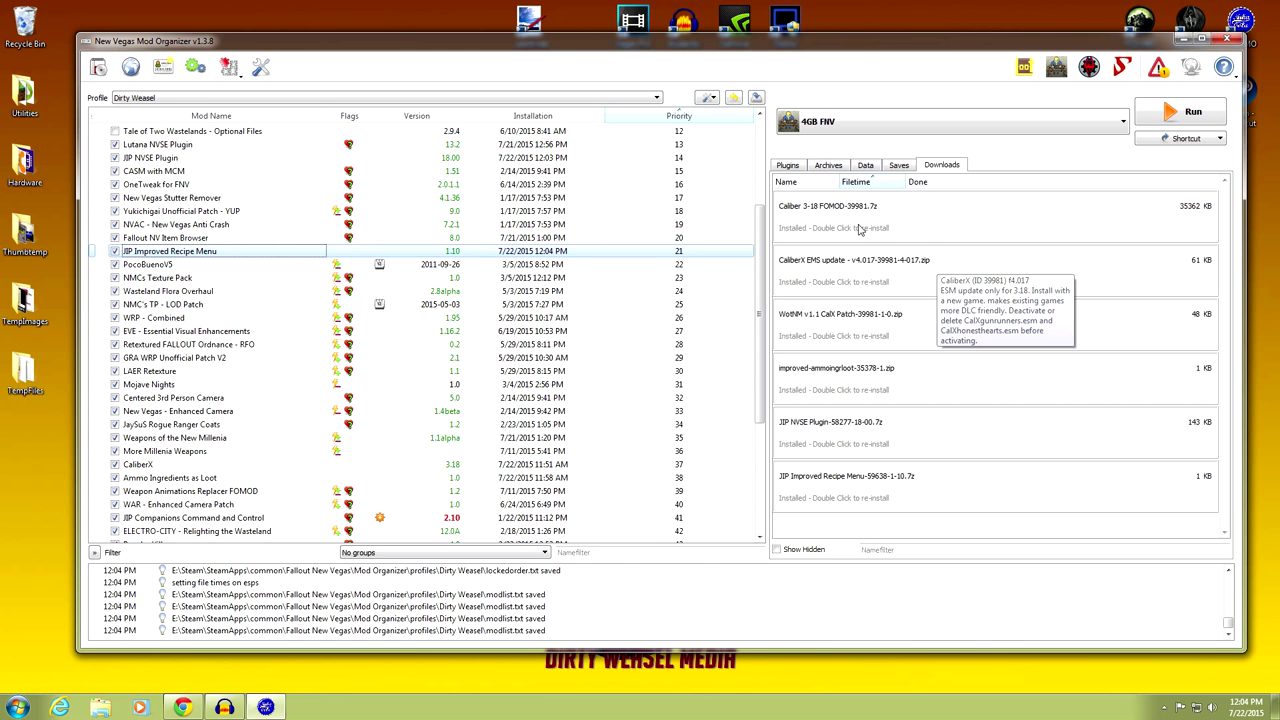
- Enable the Weapons.of.the.New.Millenia.Cheat.Cabinet.esp plugin in the load order
click(790, 166)
drag(1223, 297, 1230, 445)
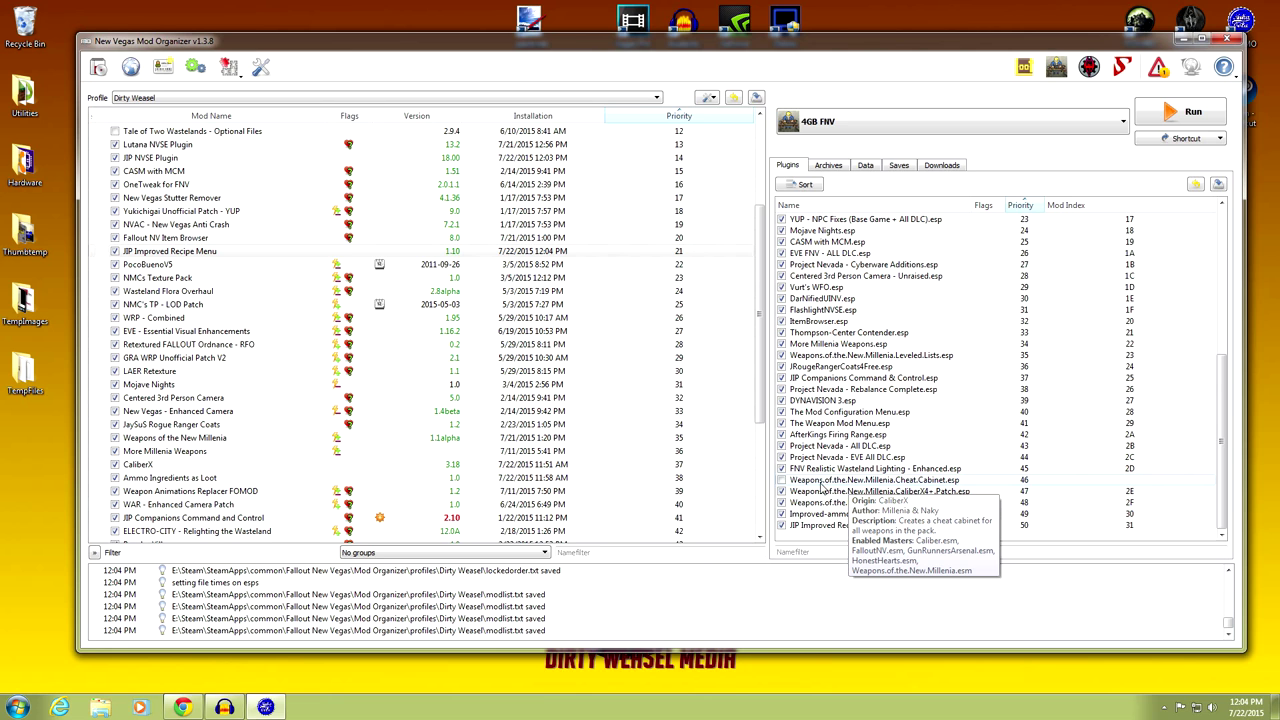
click(782, 481)
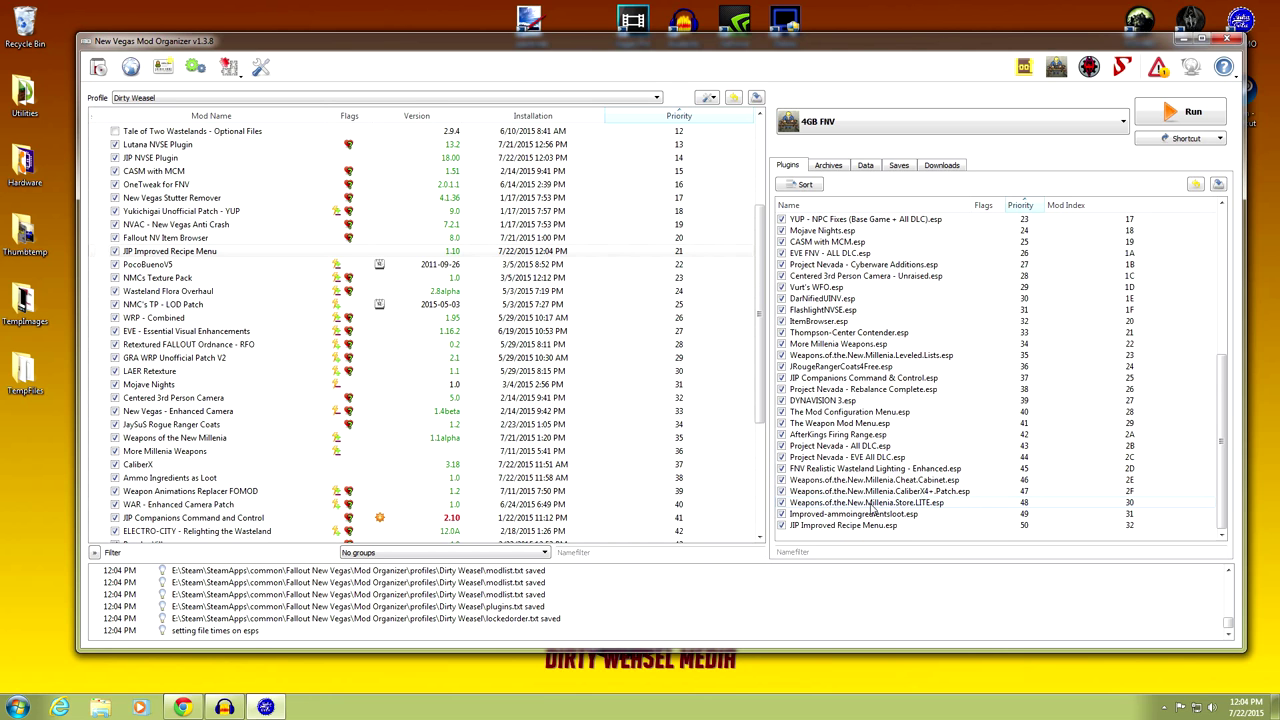
- Inspect the Cheat Cabinet and JIP Improved Recipe Menu plugin details, and review the earlier plugins in the load order
mouse_move(873, 487)
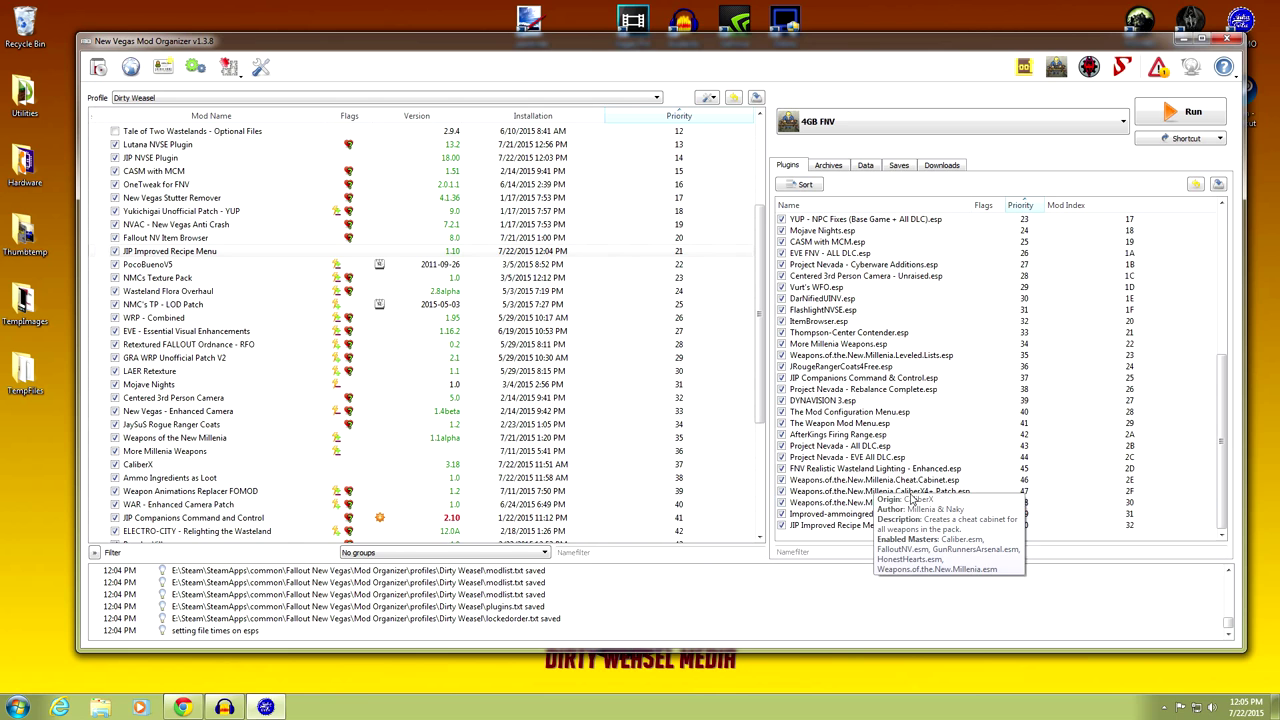
mouse_move(883, 508)
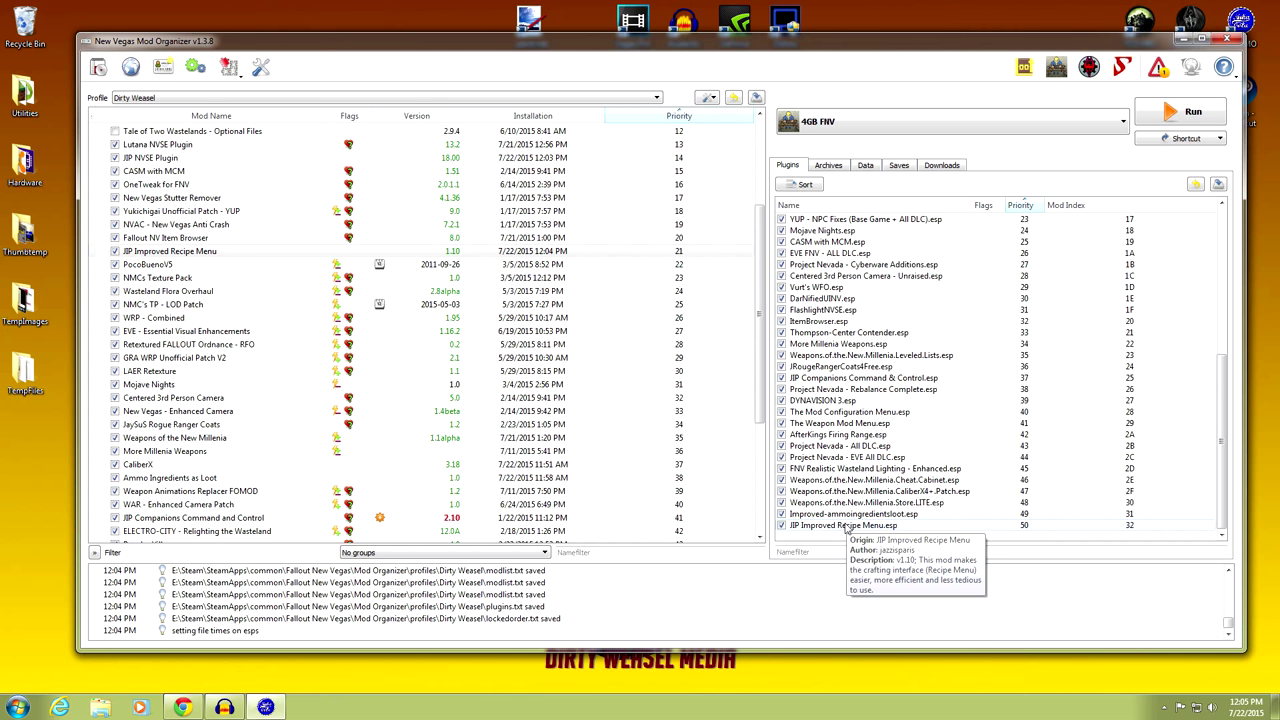
drag(1222, 455, 1220, 333)
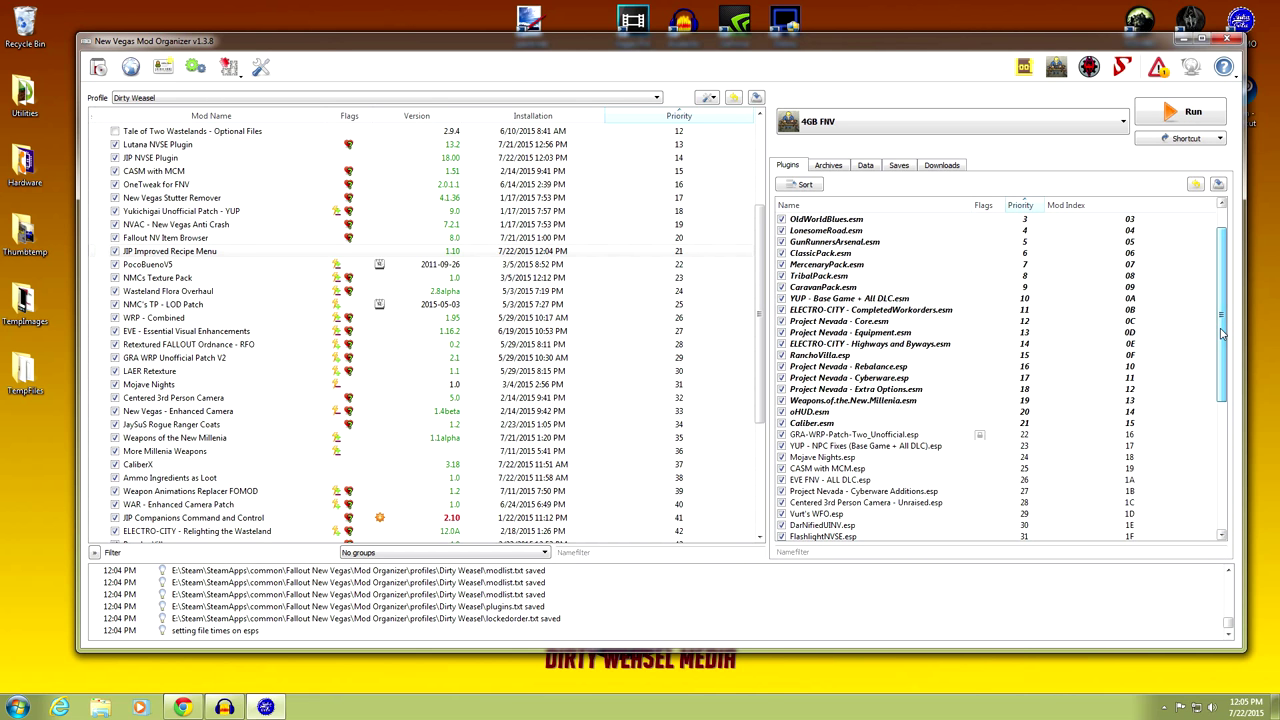
- Check the details of Caliber.esm and the end of the load order, and open LOOT
mouse_move(884, 425)
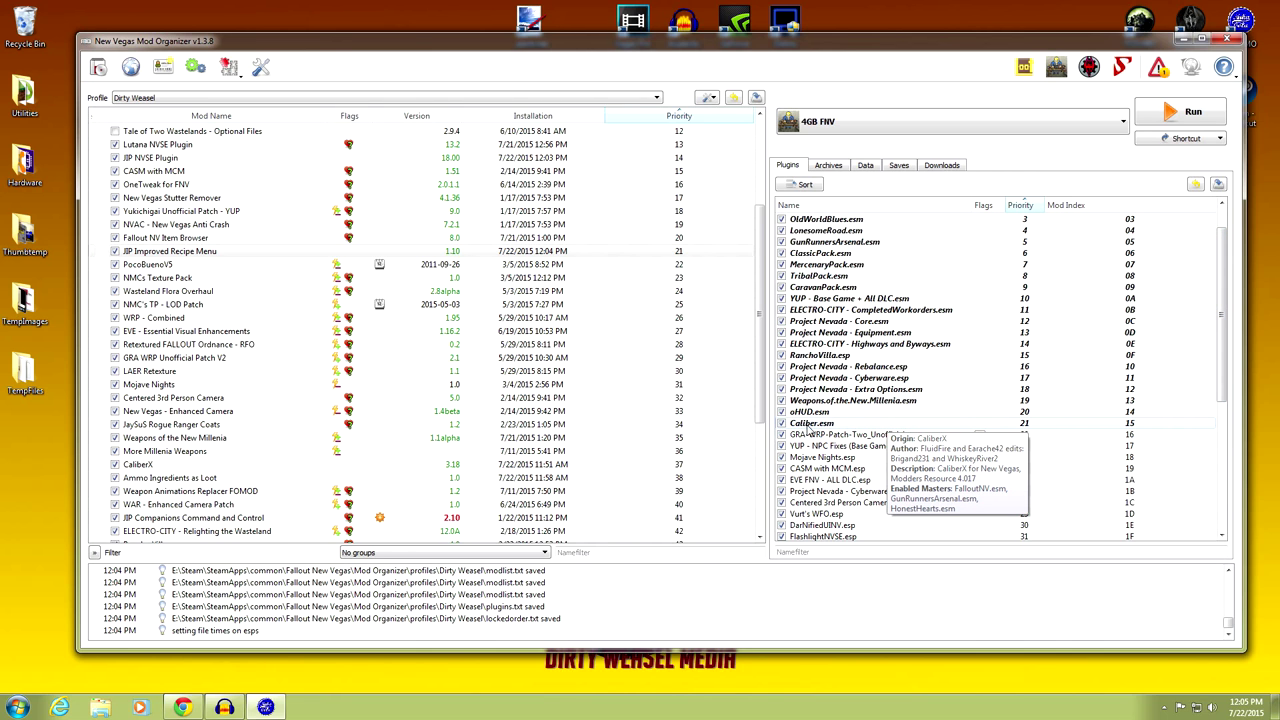
scroll(870, 440, down, 7)
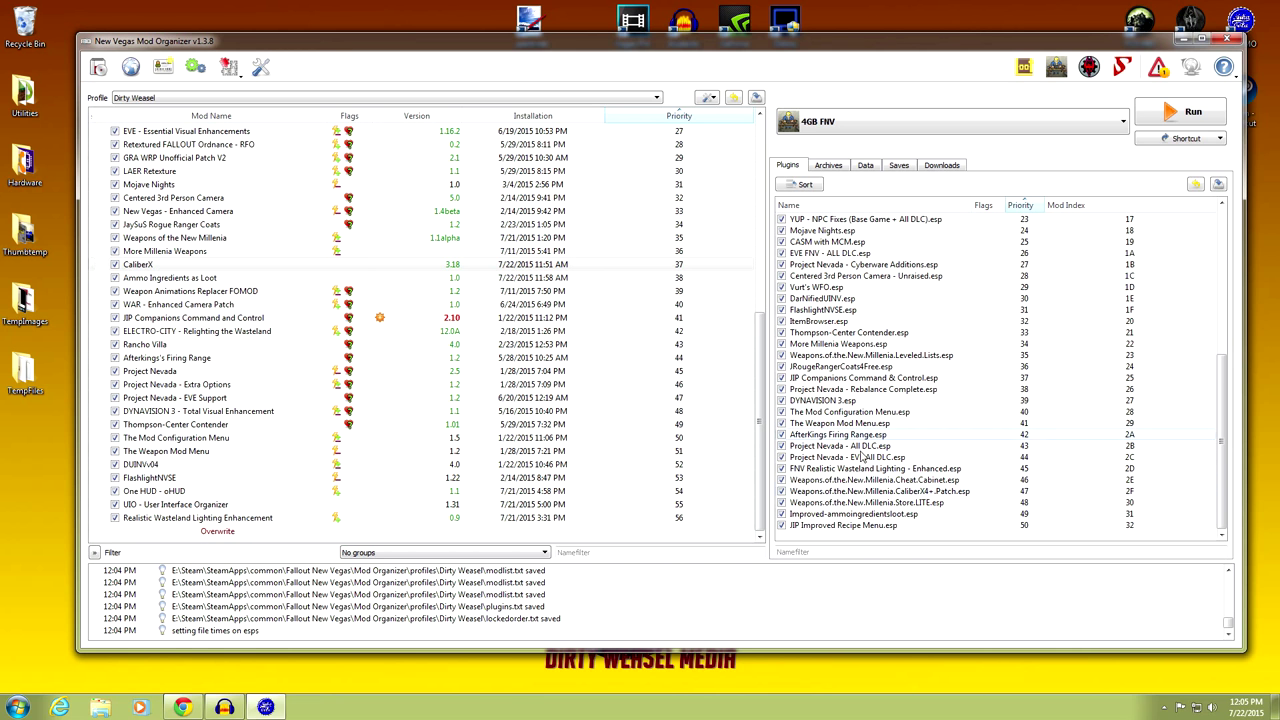
click(1022, 67)
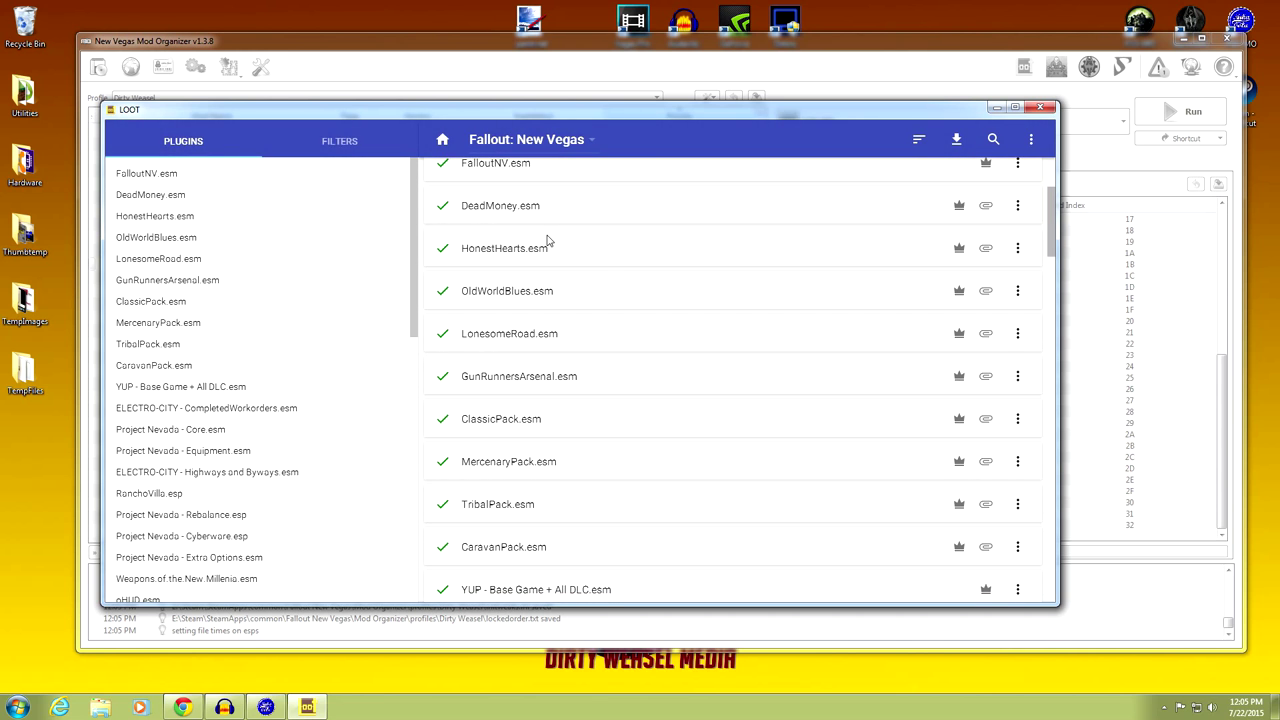
- Review LOOT's general information and full plugin report for warnings and cleaning messages
scroll(605, 278, down, 5)
scroll(612, 278, down, 6)
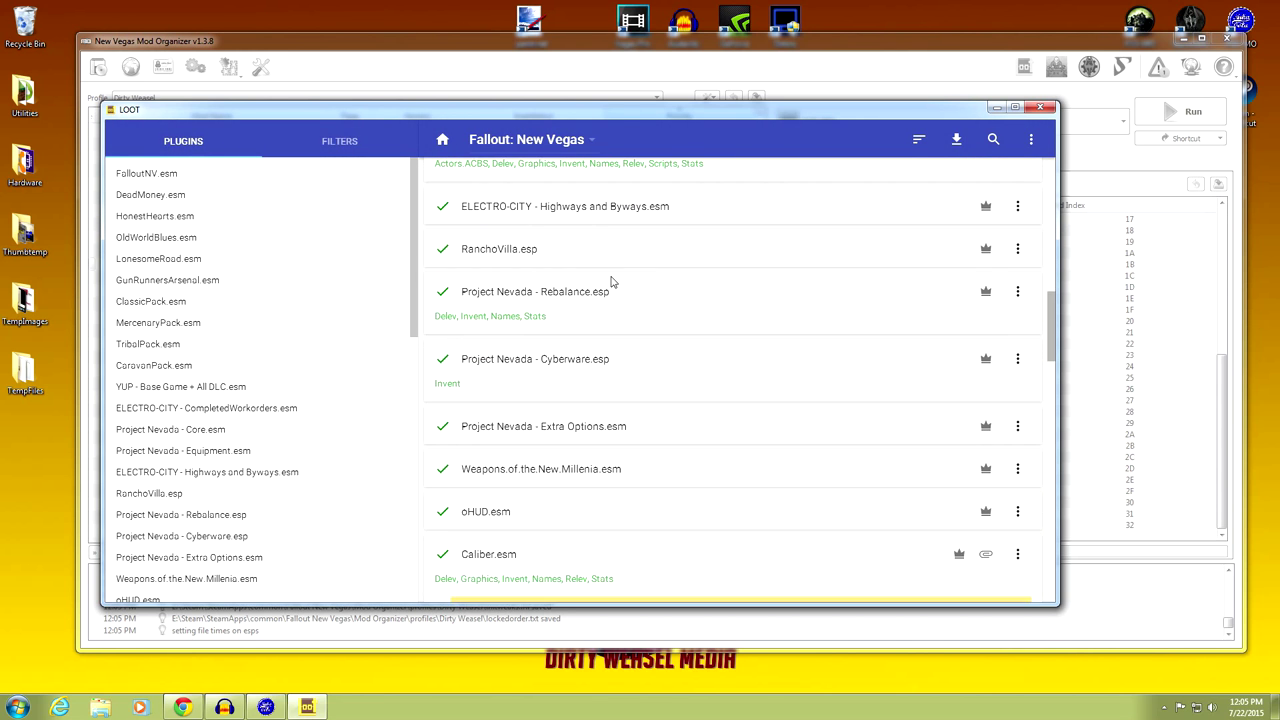
scroll(612, 275, up, 4)
scroll(612, 275, up, 7)
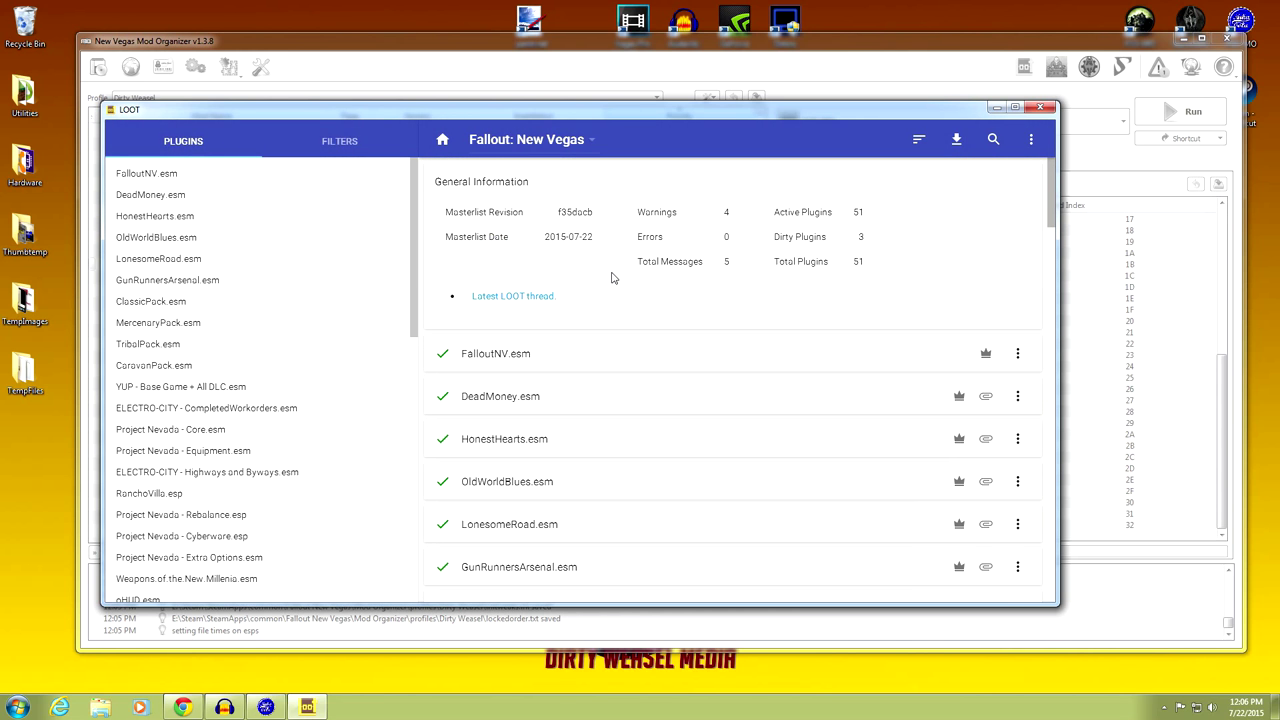
scroll(612, 278, down, 5)
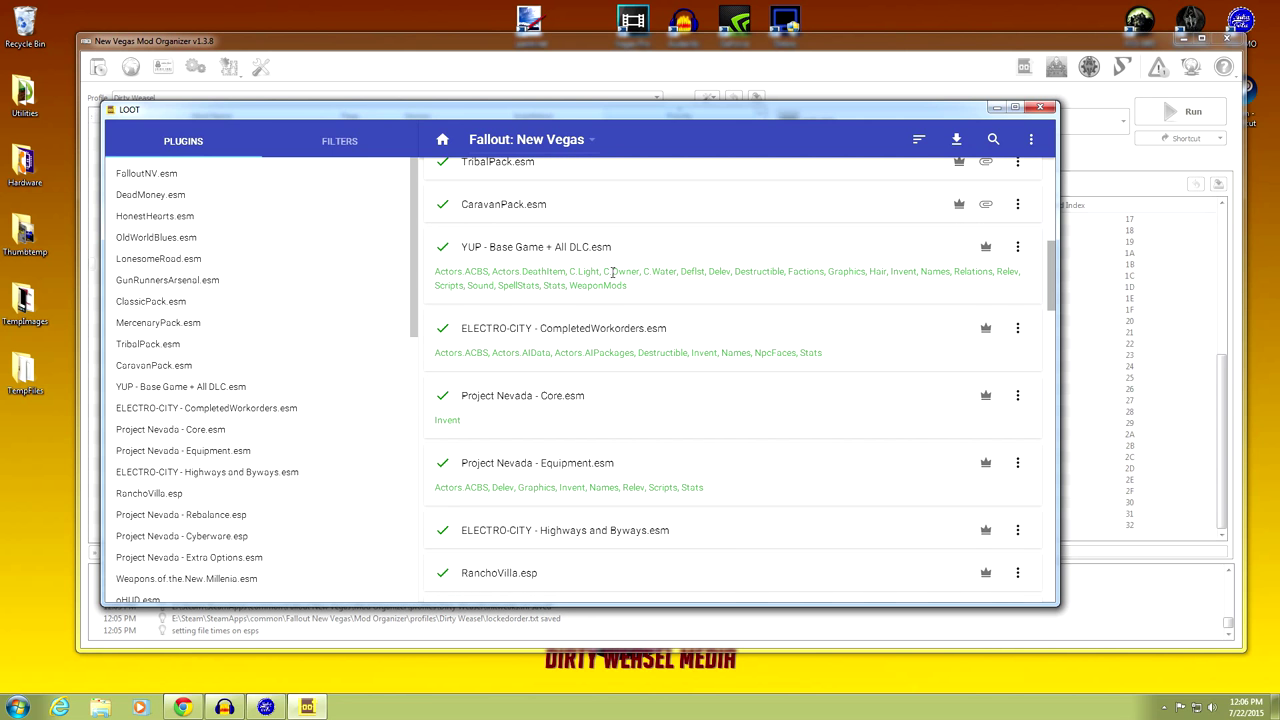
scroll(612, 275, down, 5)
scroll(612, 279, down, 1)
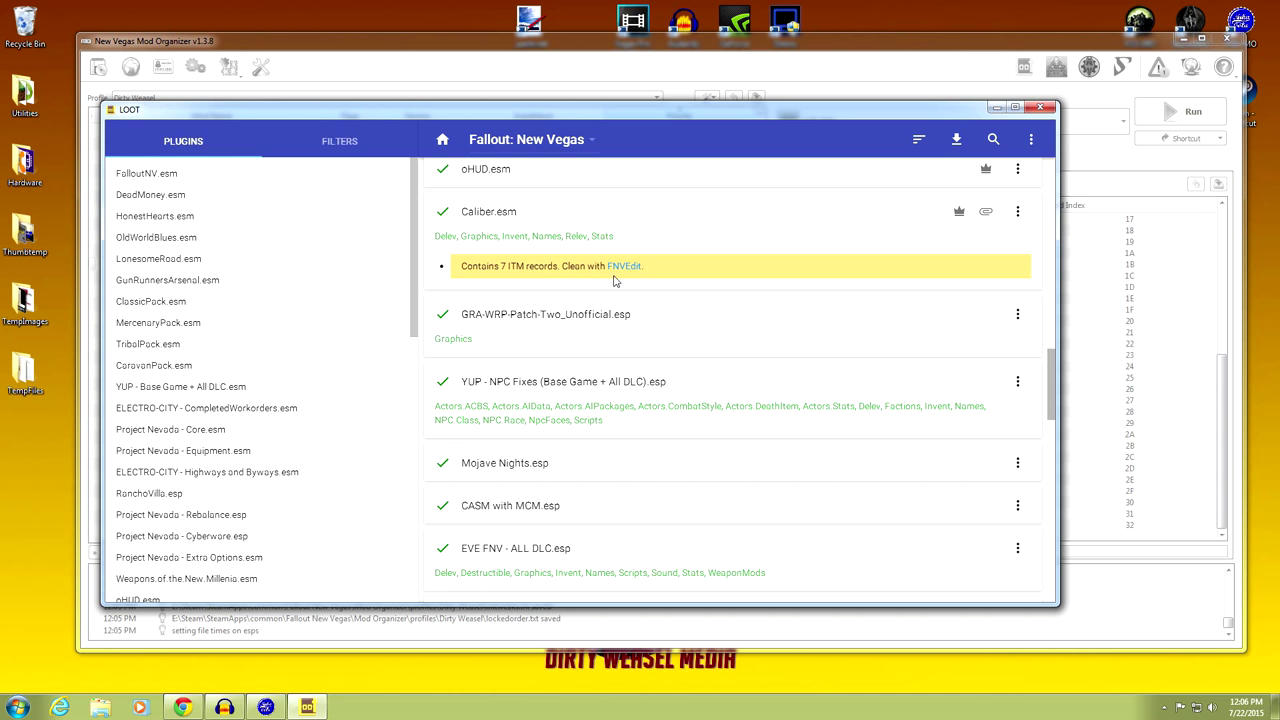
scroll(686, 282, down, 3)
scroll(686, 282, down, 2)
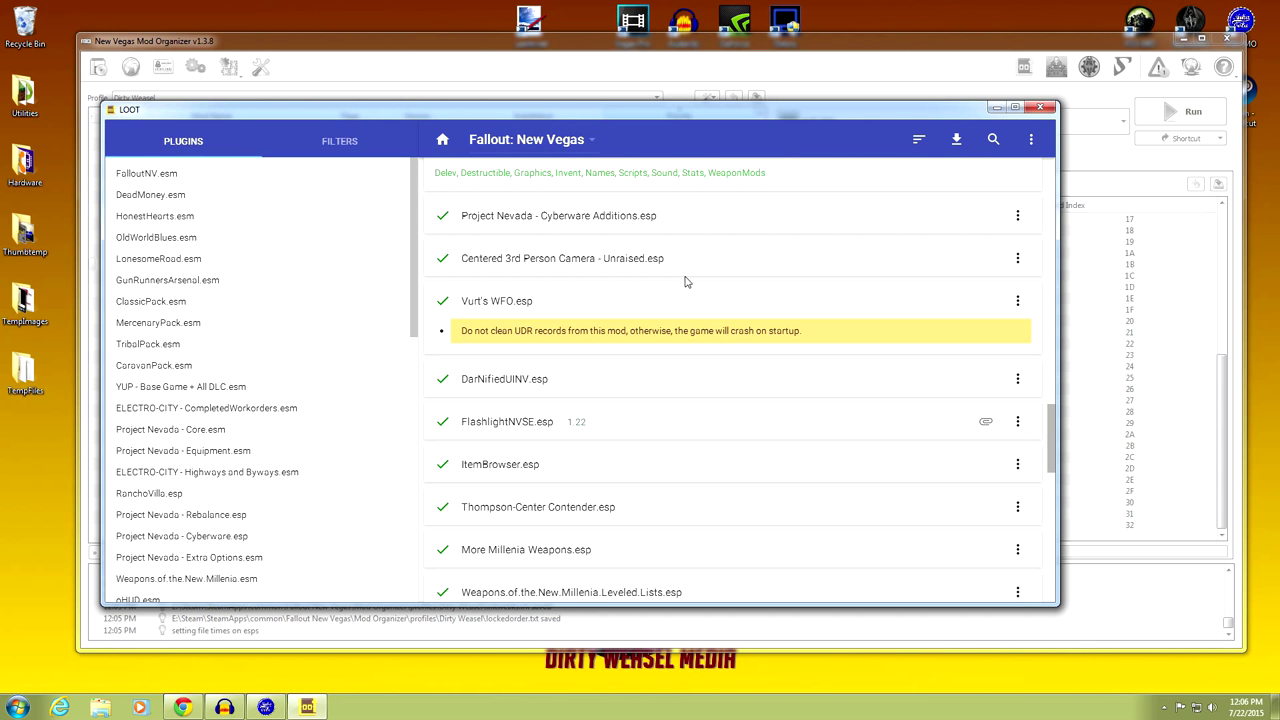
scroll(686, 282, down, 2)
scroll(716, 282, down, 5)
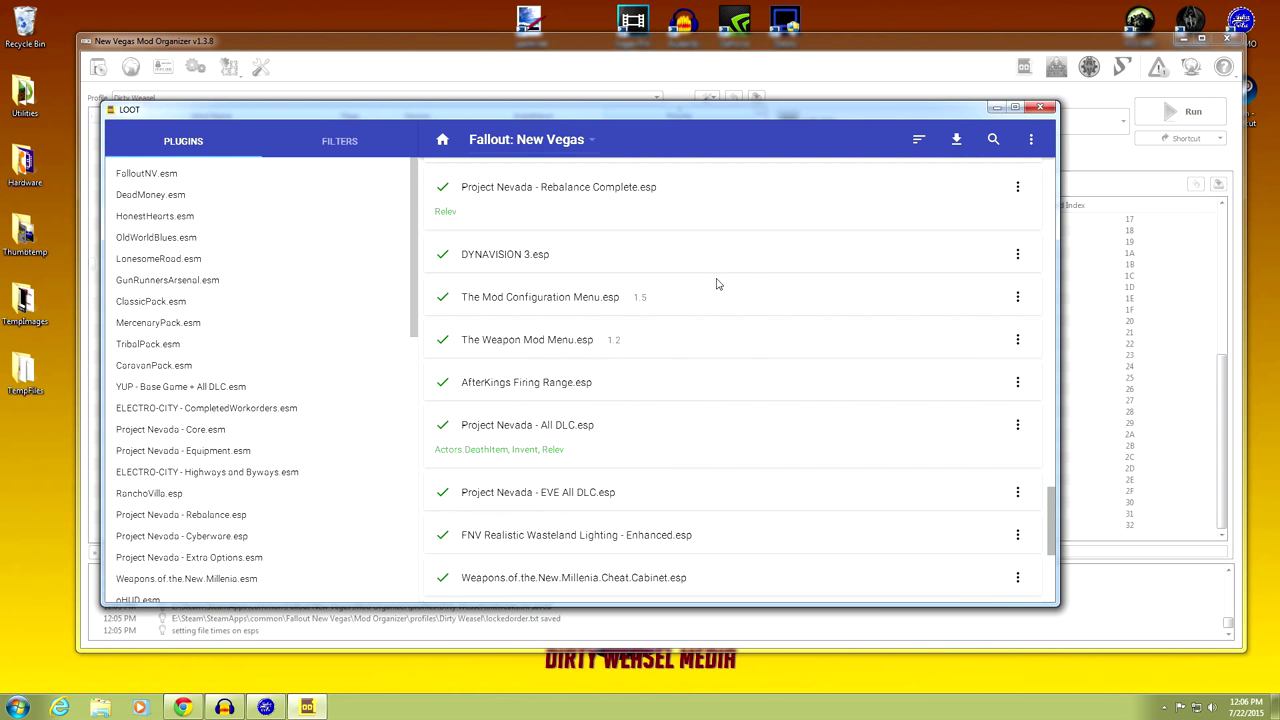
scroll(716, 284, down, 3)
scroll(716, 284, down, 1)
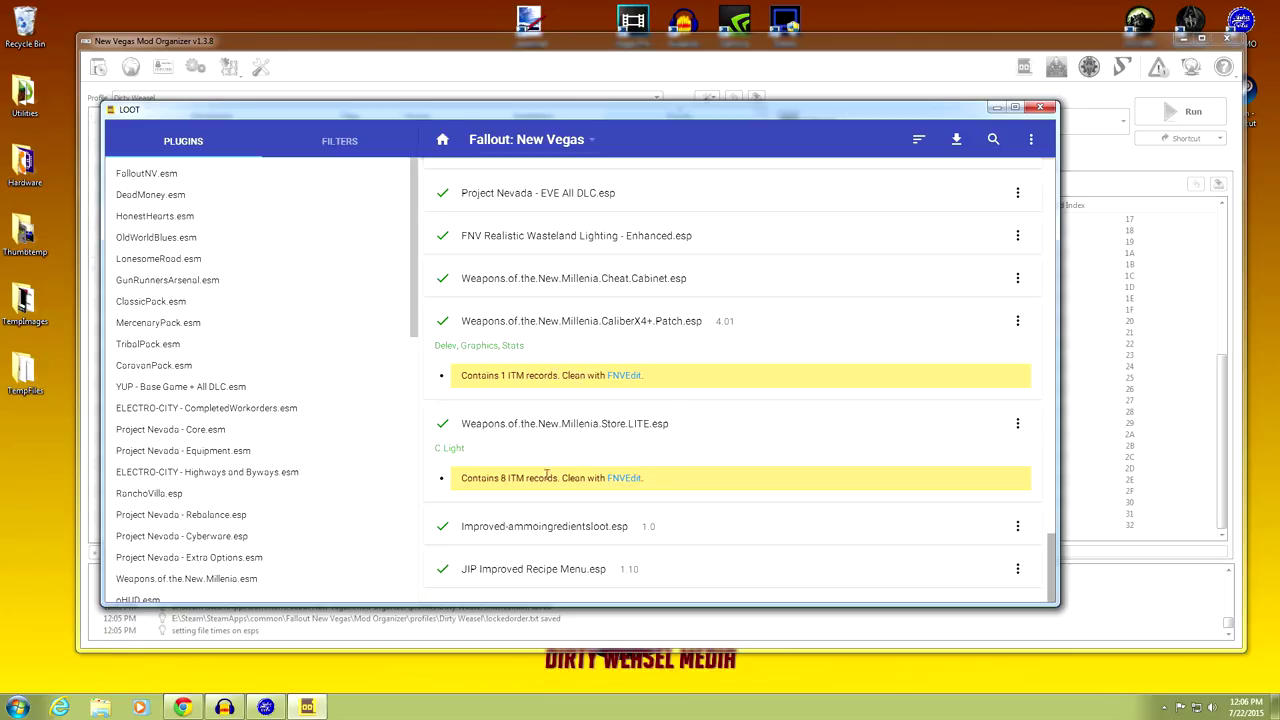
- Sort the plugins in LOOT, apply the sorted order and close LOOT
click(919, 139)
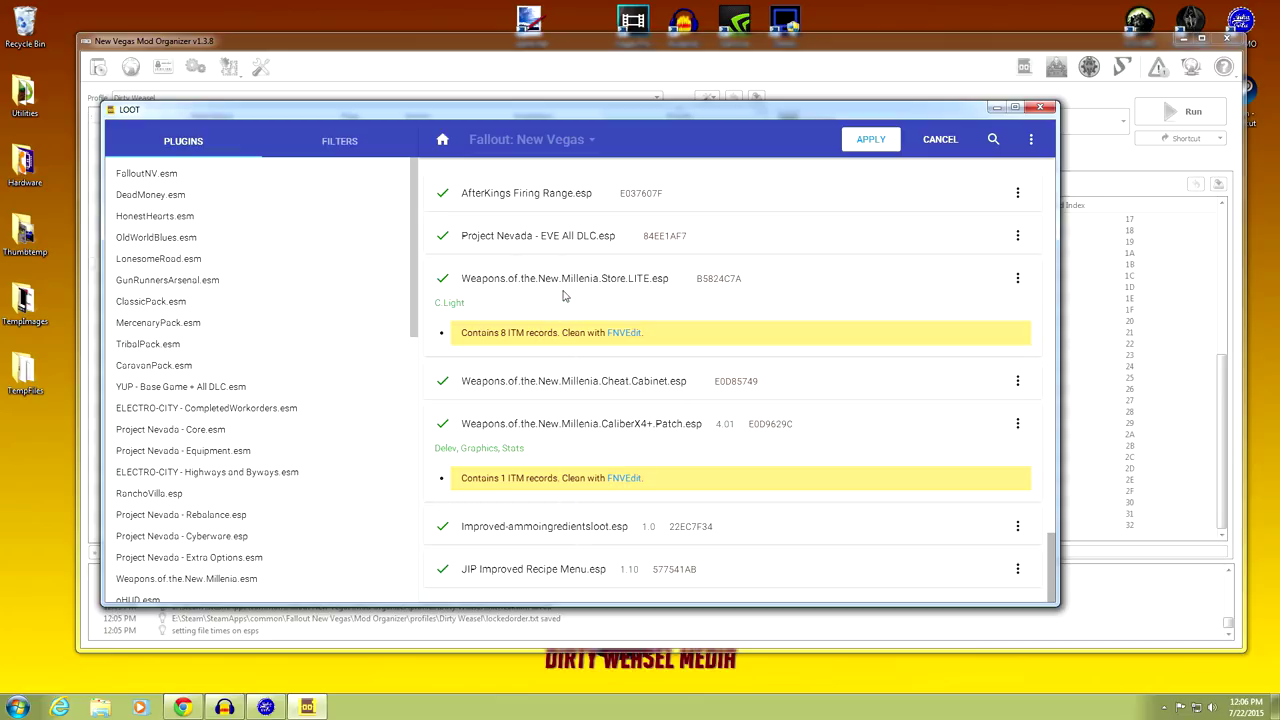
click(868, 139)
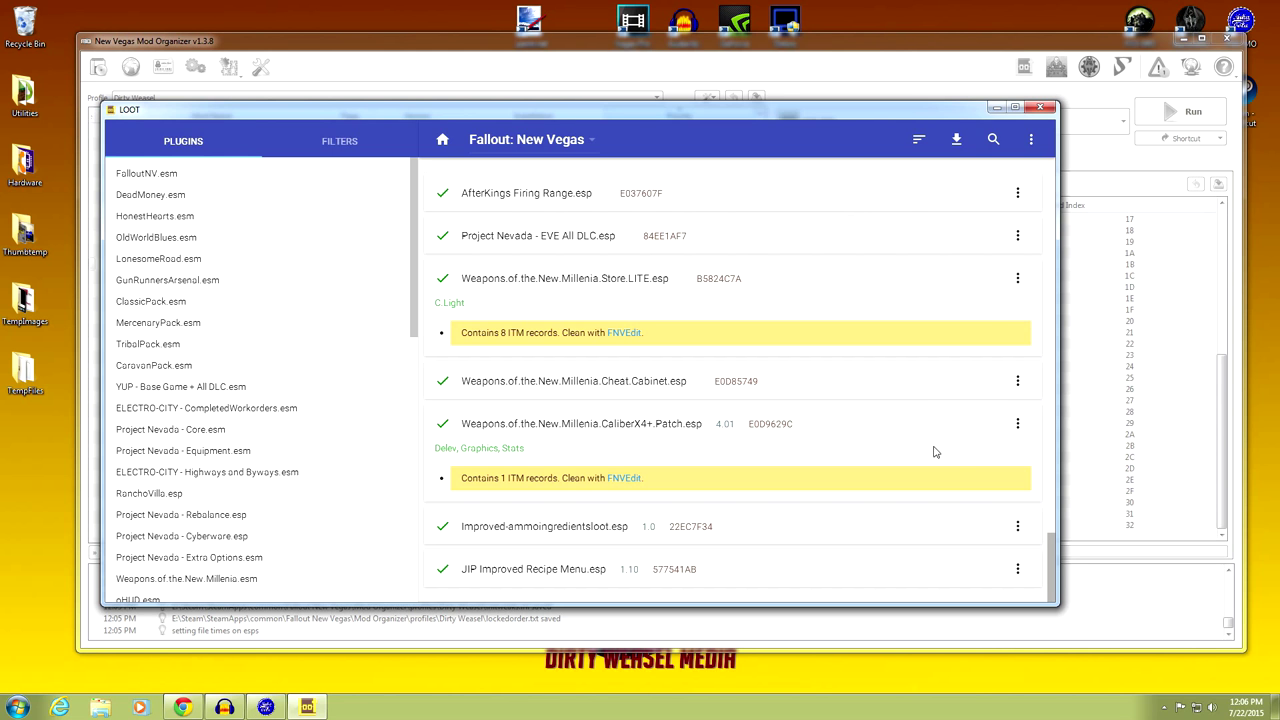
click(1039, 108)
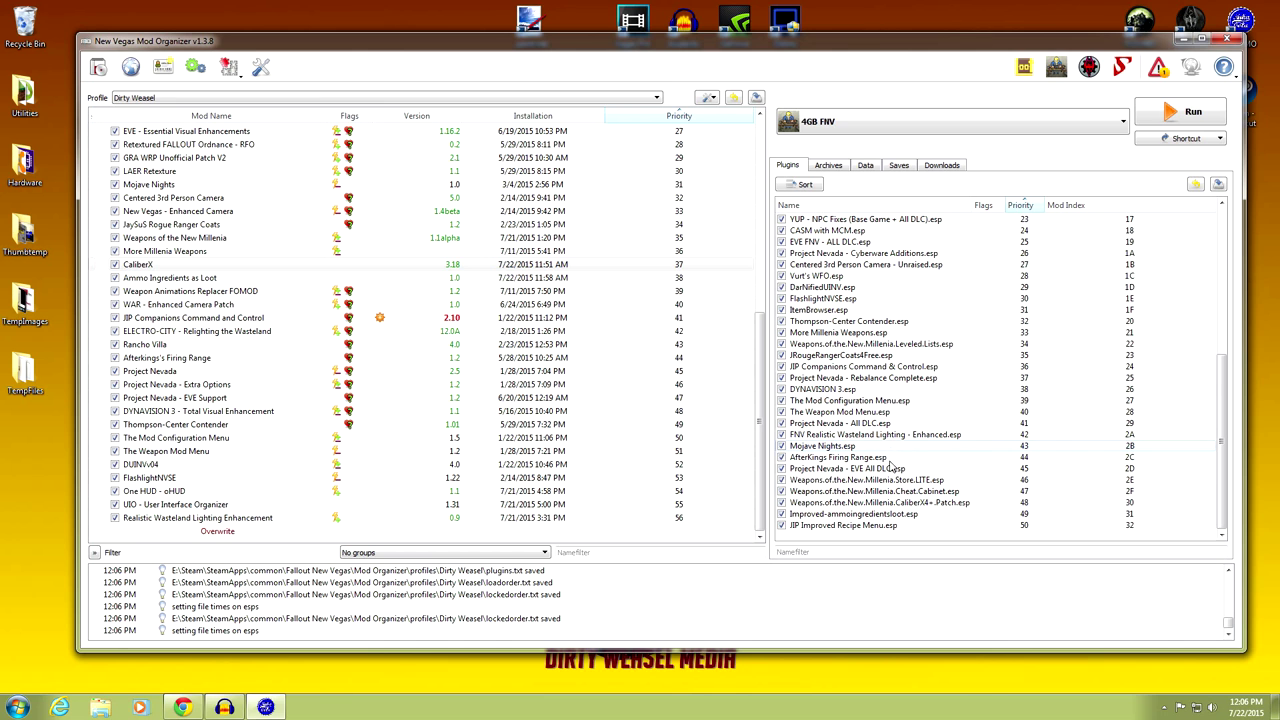
- Move the New Millenia Store.LITE, Cheat.Cabinet and CaliberX4+.Patch plugins directly above Weapons.of.the.New.Millenia.Leveled.Lists.esp, at priorities 34 to 36
mouse_move(950, 488)
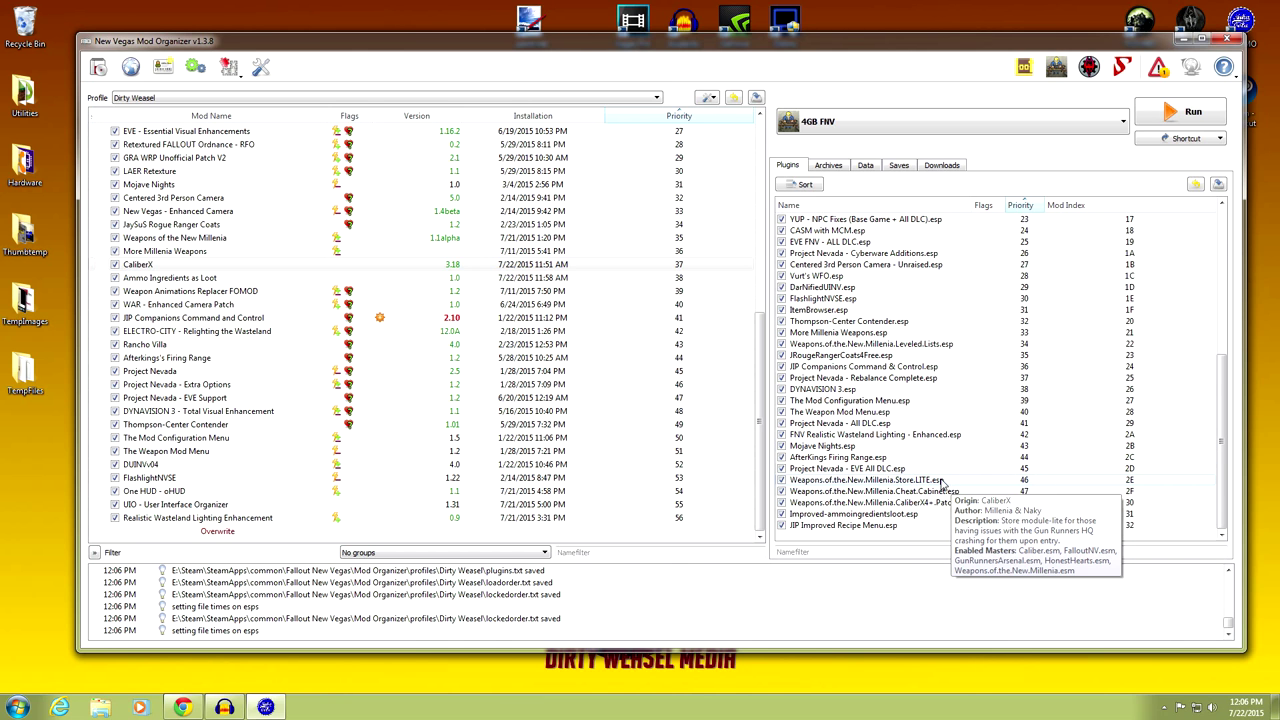
mouse_move(886, 490)
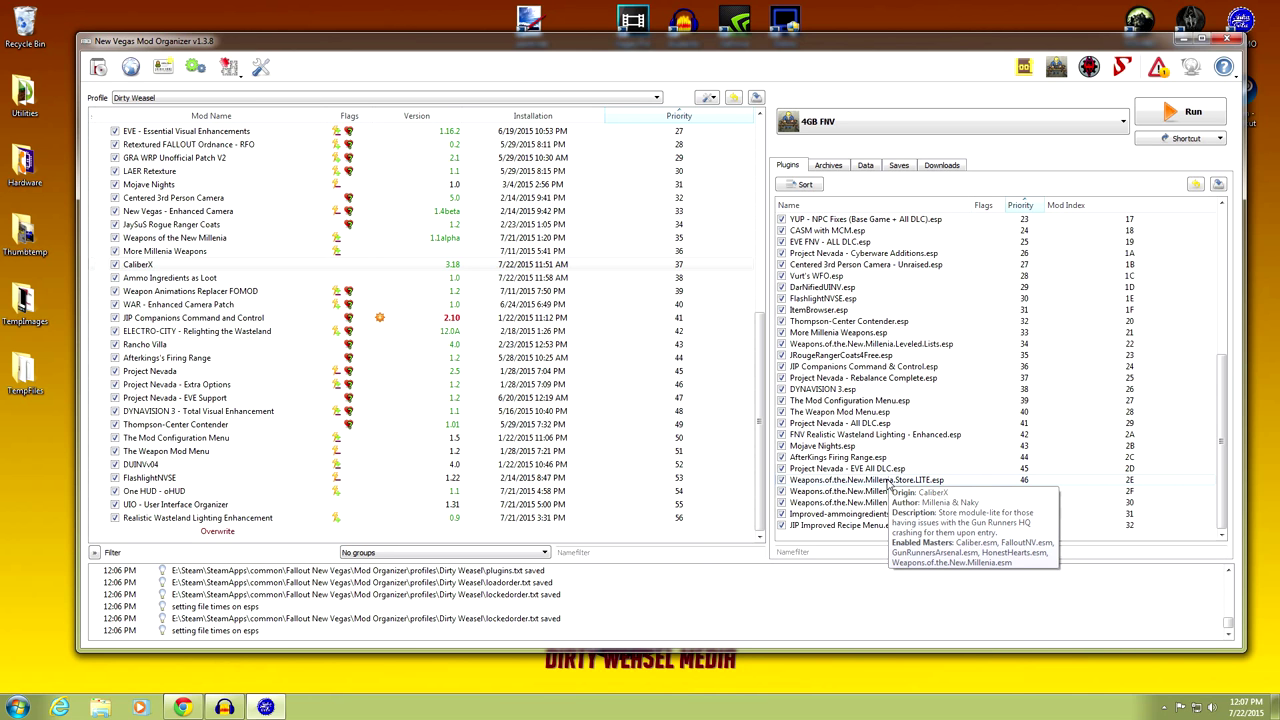
scroll(880, 460, up, 3)
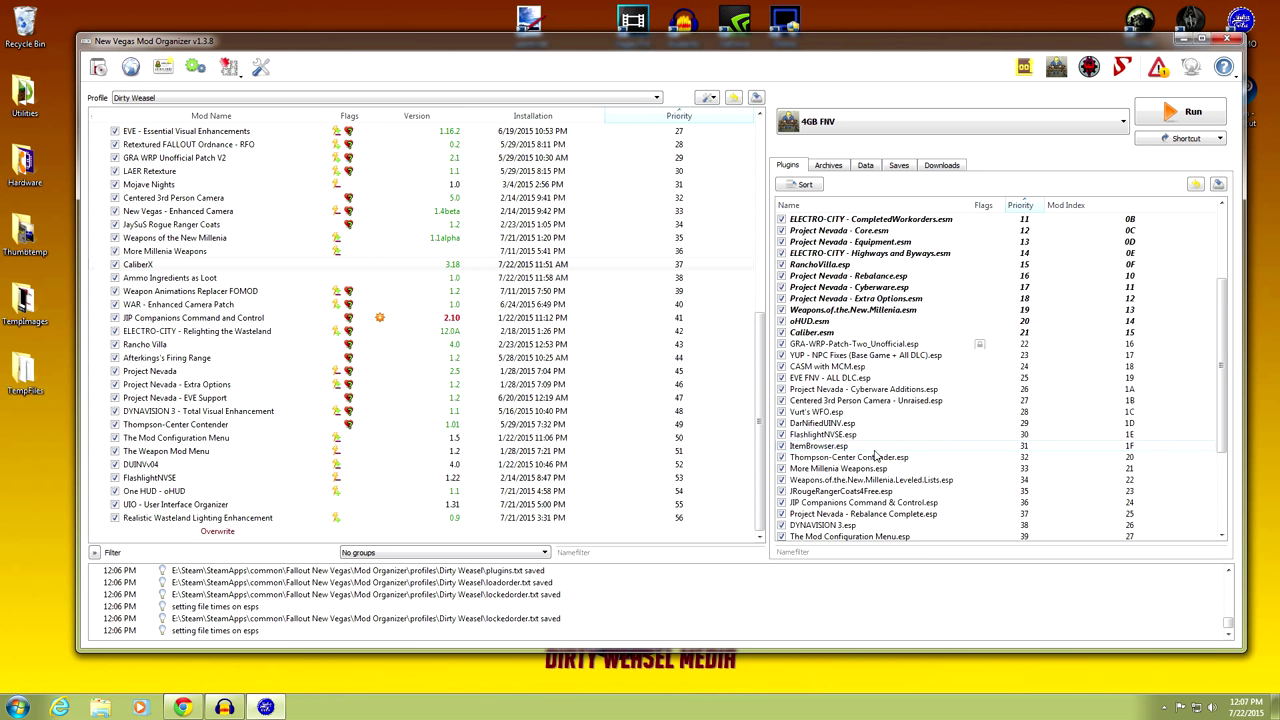
scroll(882, 345, down, 3)
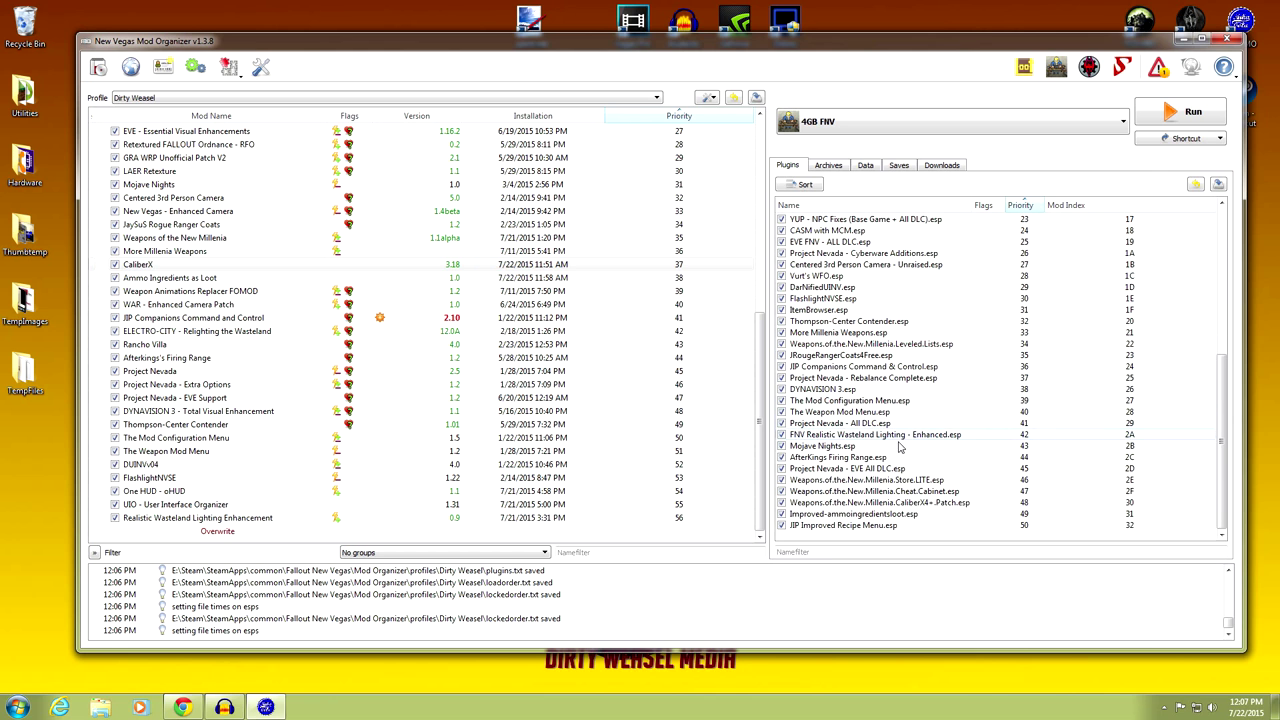
drag(880, 484, 898, 341)
drag(900, 491, 906, 354)
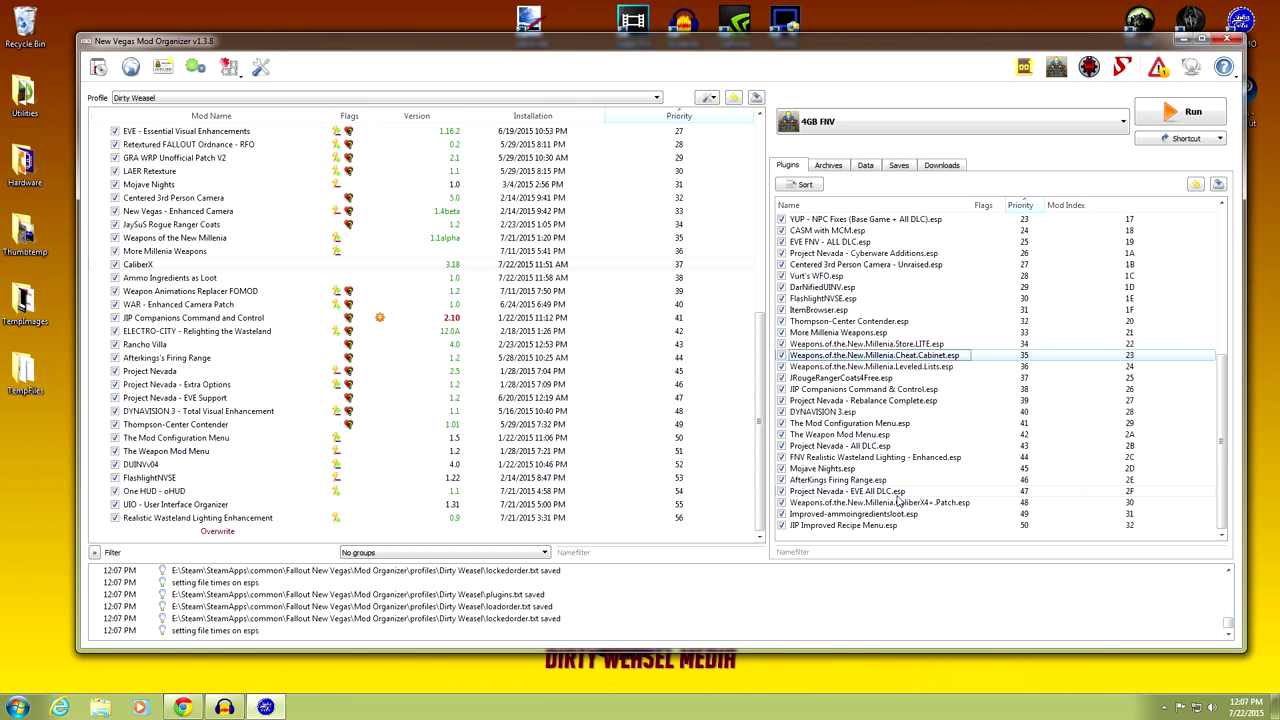
drag(899, 504, 902, 367)
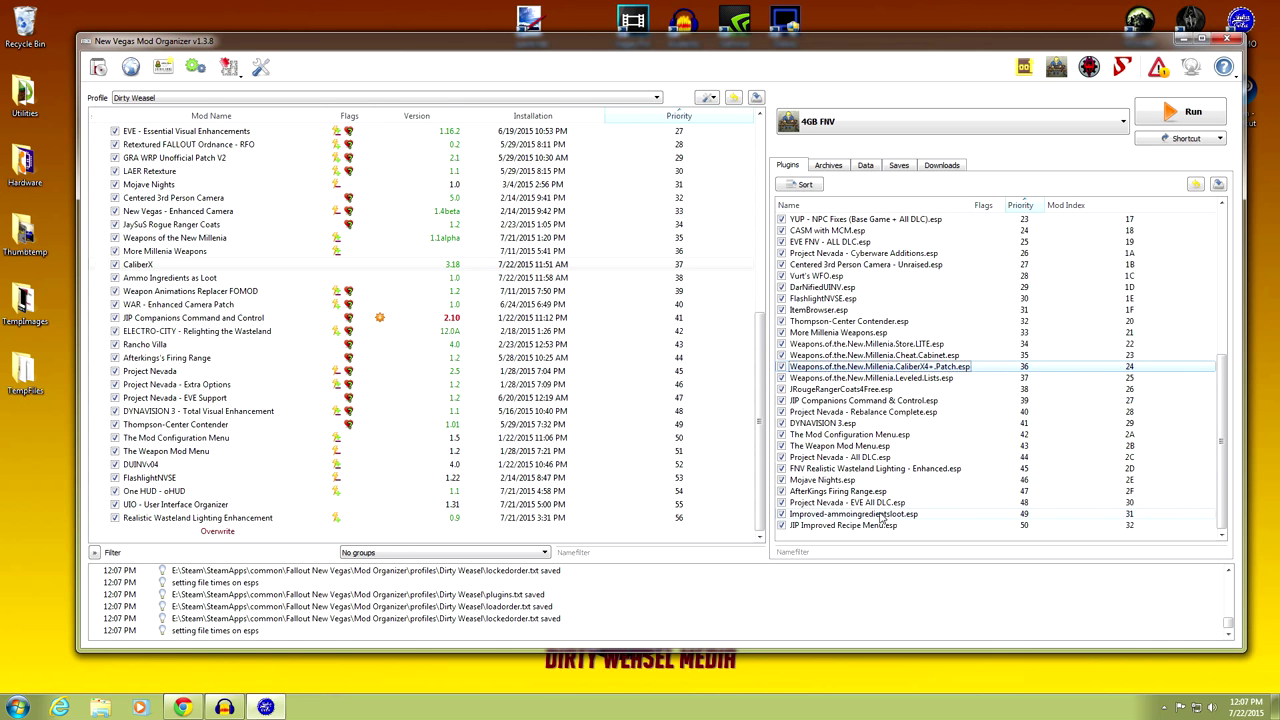
- Move Improved-ammoingredientsloot.esp and JIP Improved Recipe Menu.esp directly below Centered 3rd Person Camera - Unraised.esp, at priorities 28 and 29
mouse_move(850, 530)
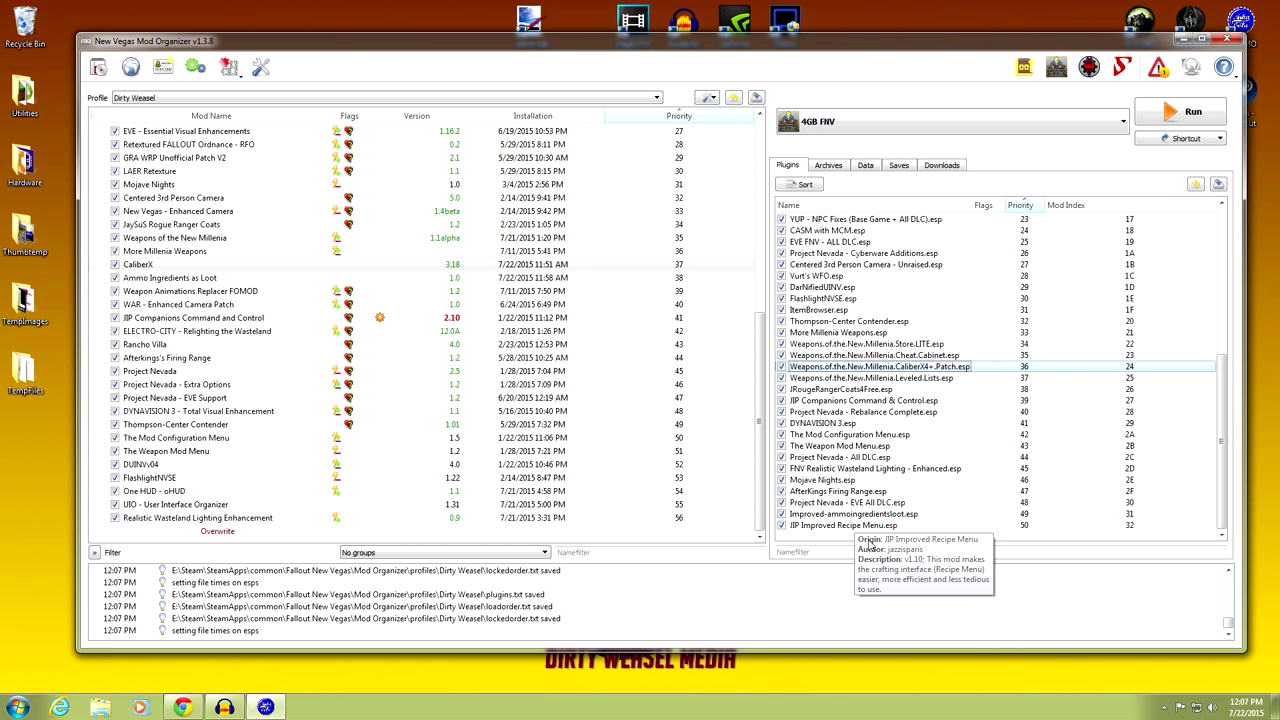
drag(860, 529, 895, 305)
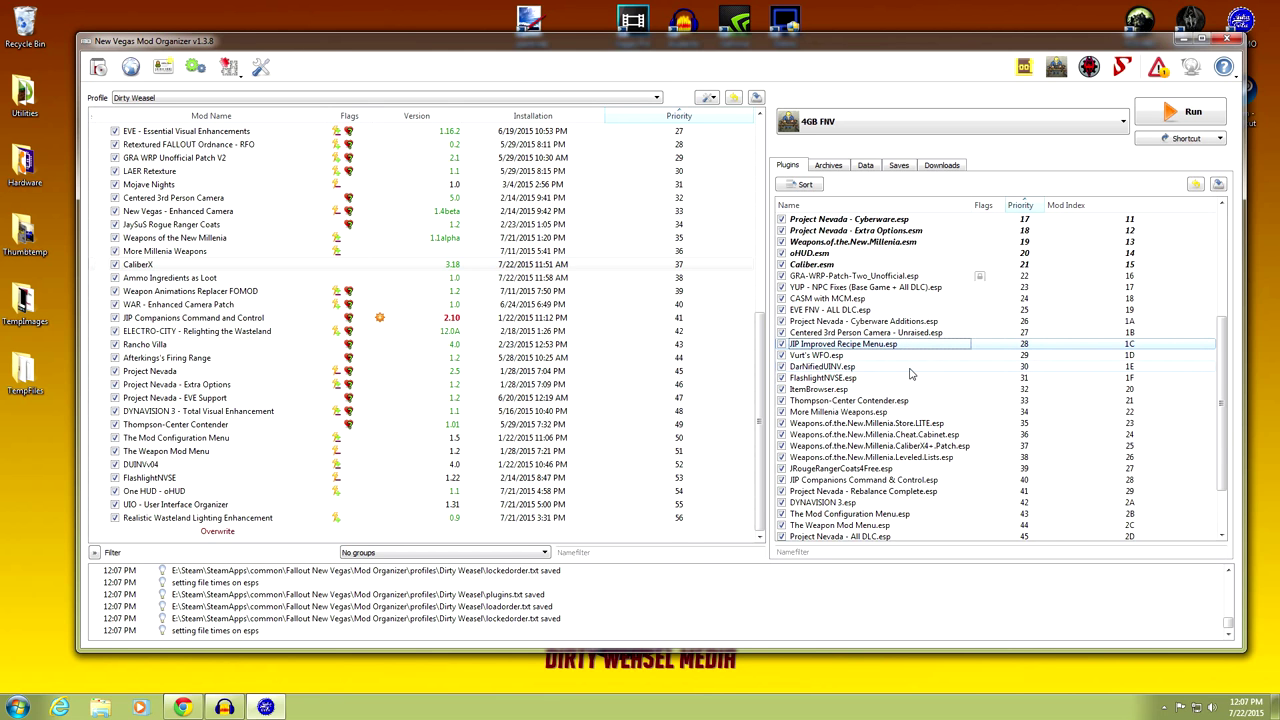
scroll(910, 375, down, 2)
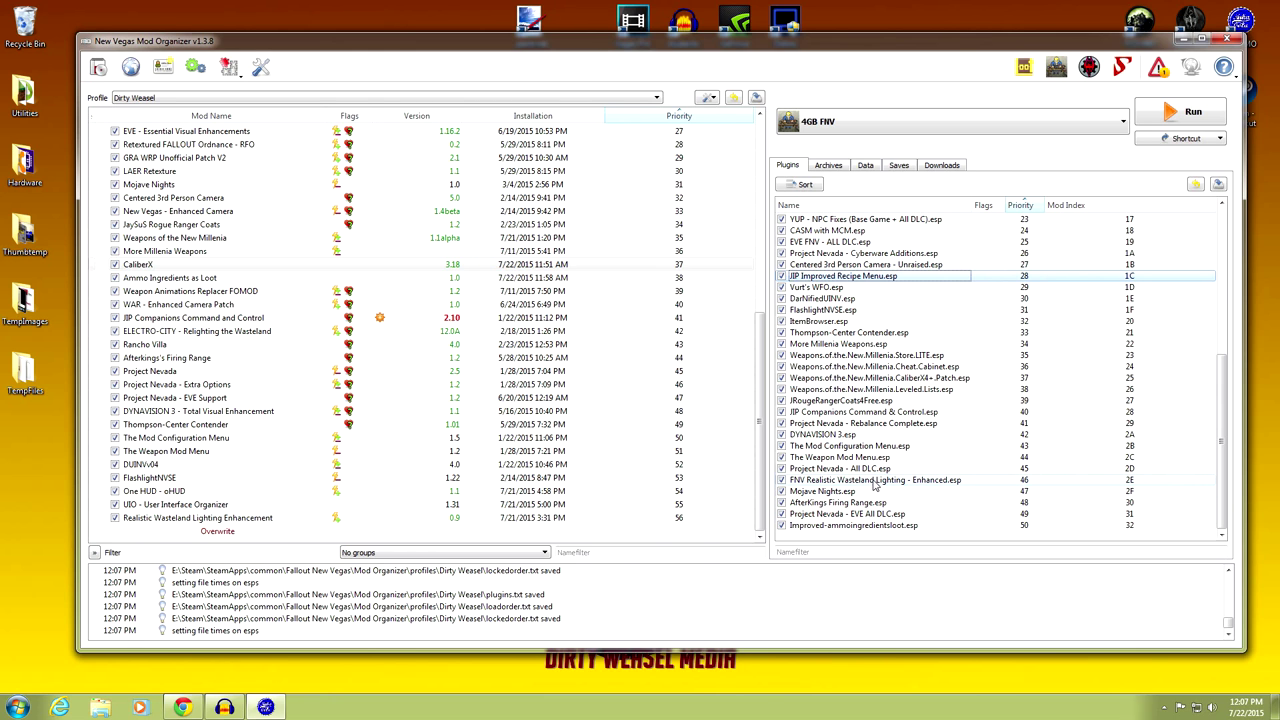
mouse_move(895, 484)
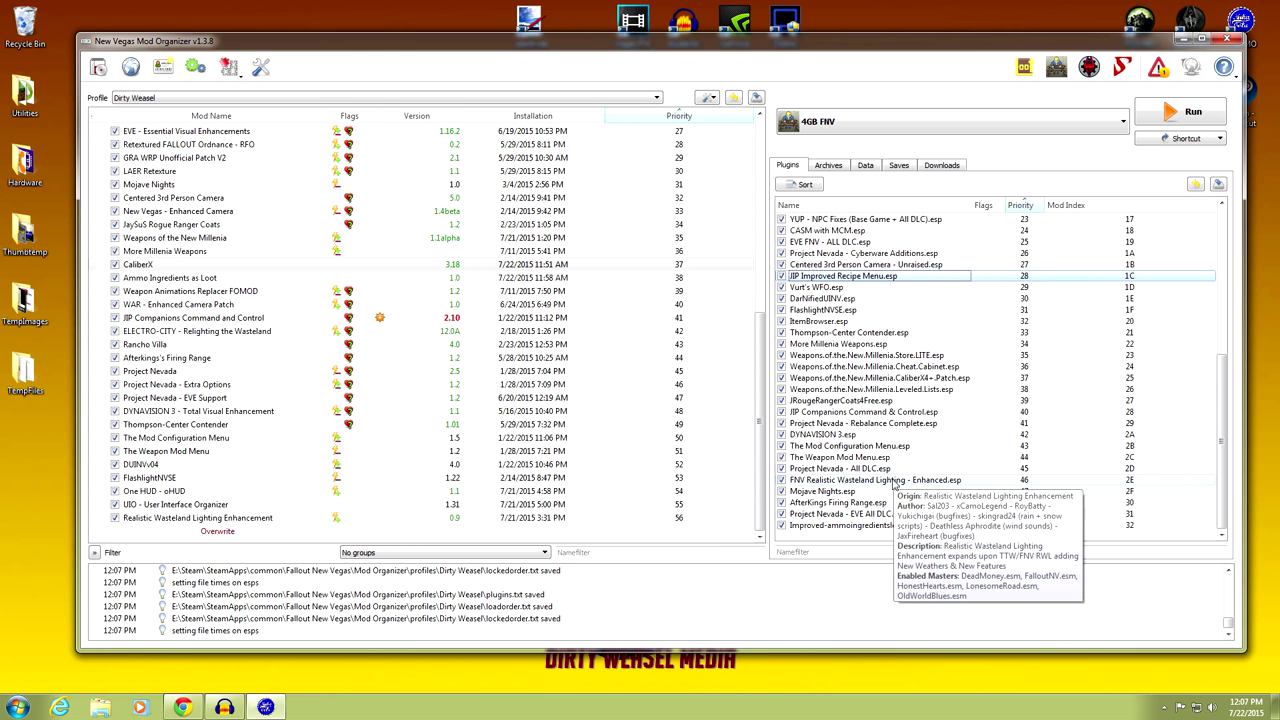
mouse_move(852, 526)
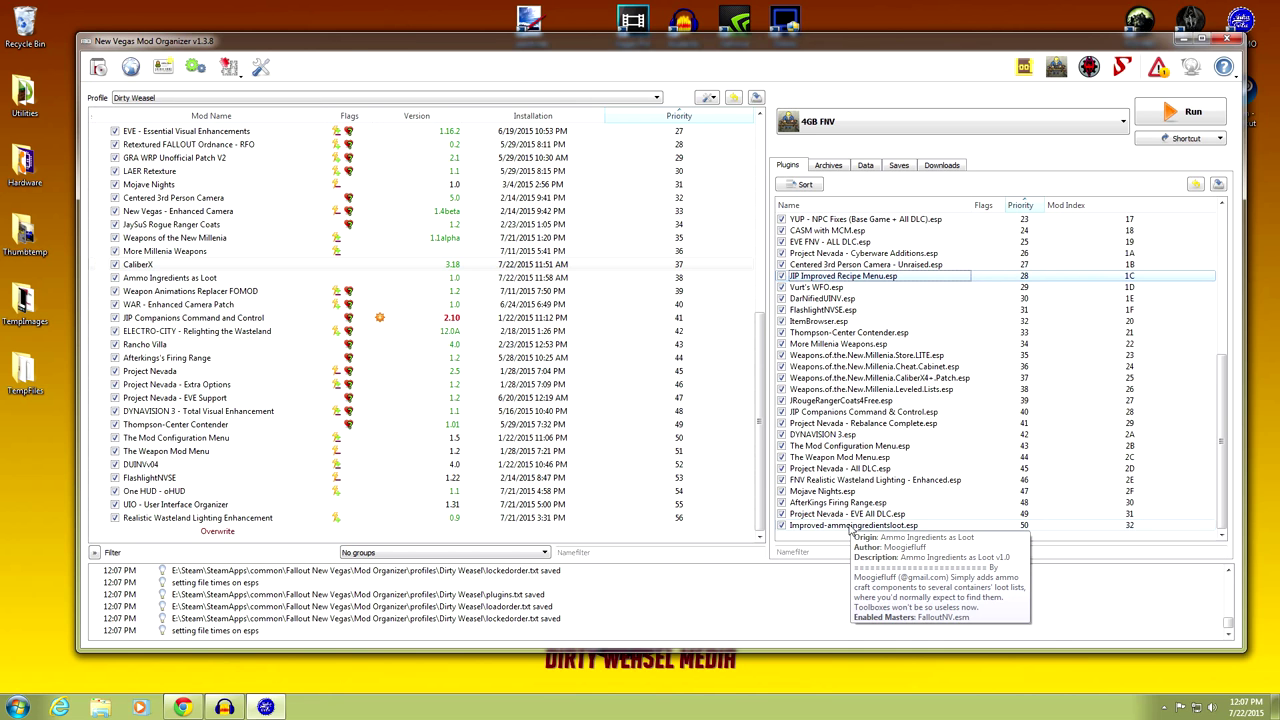
drag(850, 530, 852, 279)
scroll(880, 328, up, 2)
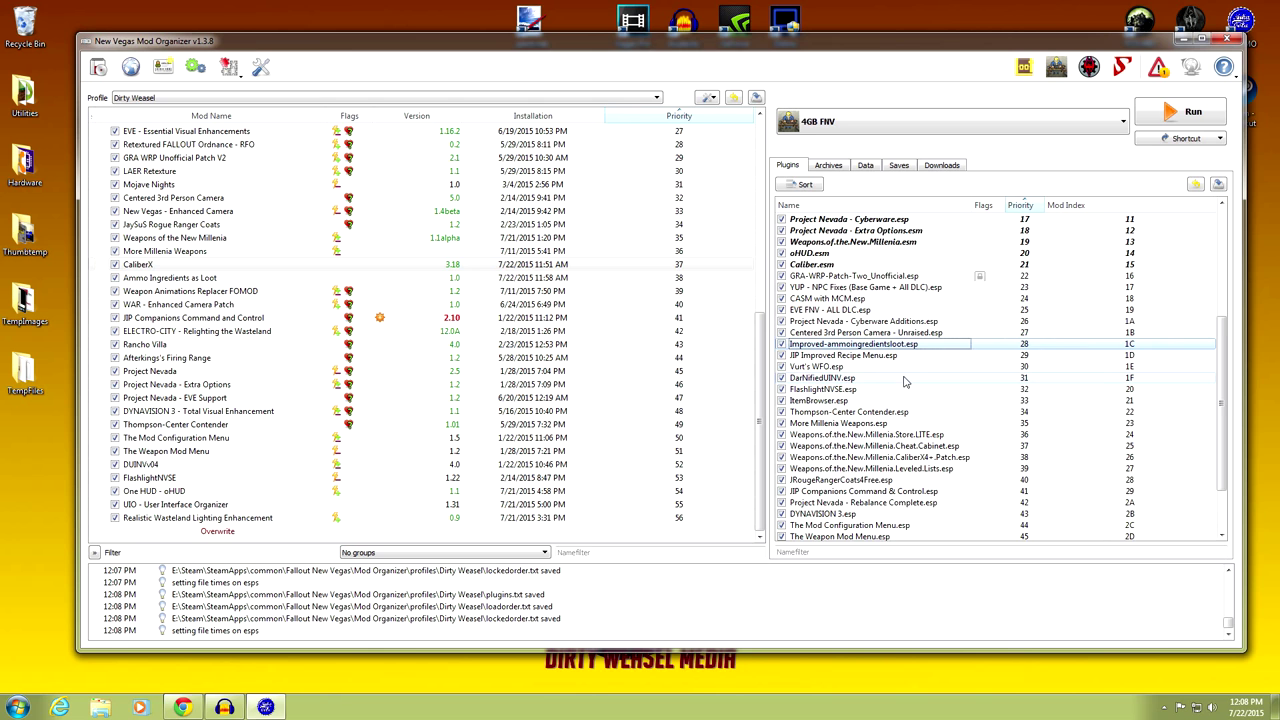
- Move FNV Realistic Wasteland Lighting - Enhanced.esp to the end of the load order at priority 50
scroll(904, 382, down, 2)
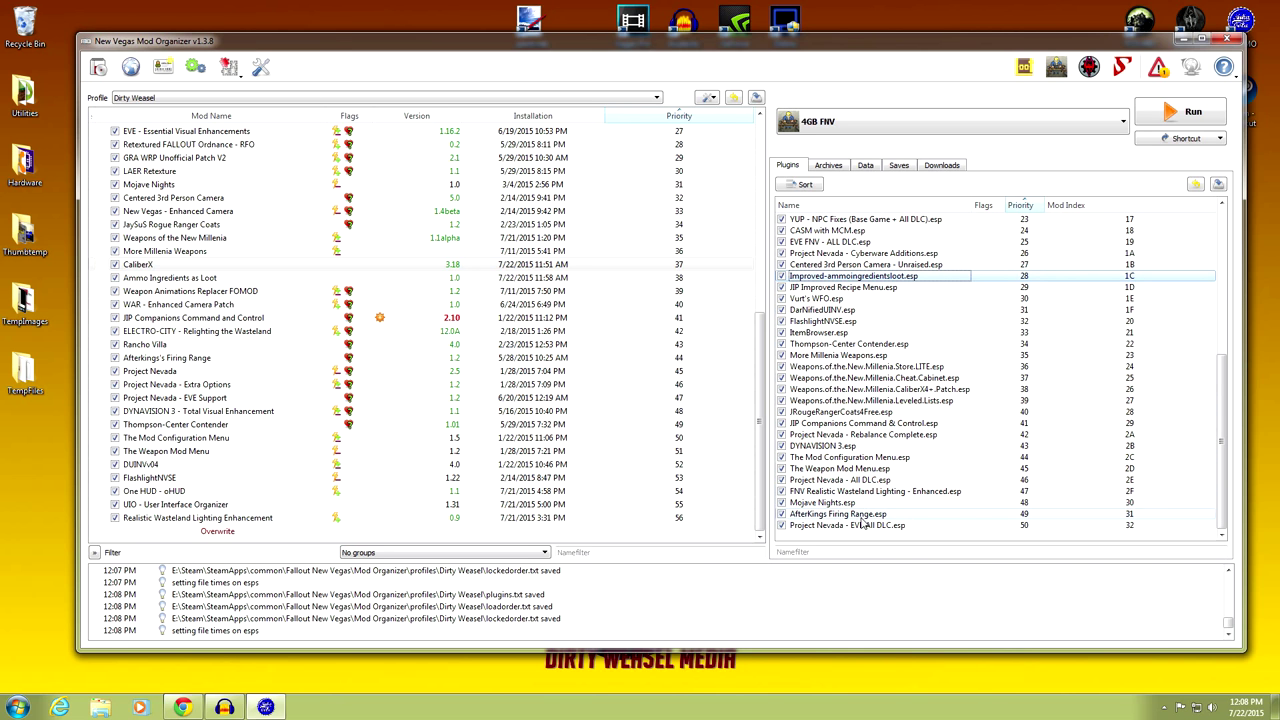
drag(855, 495, 856, 535)
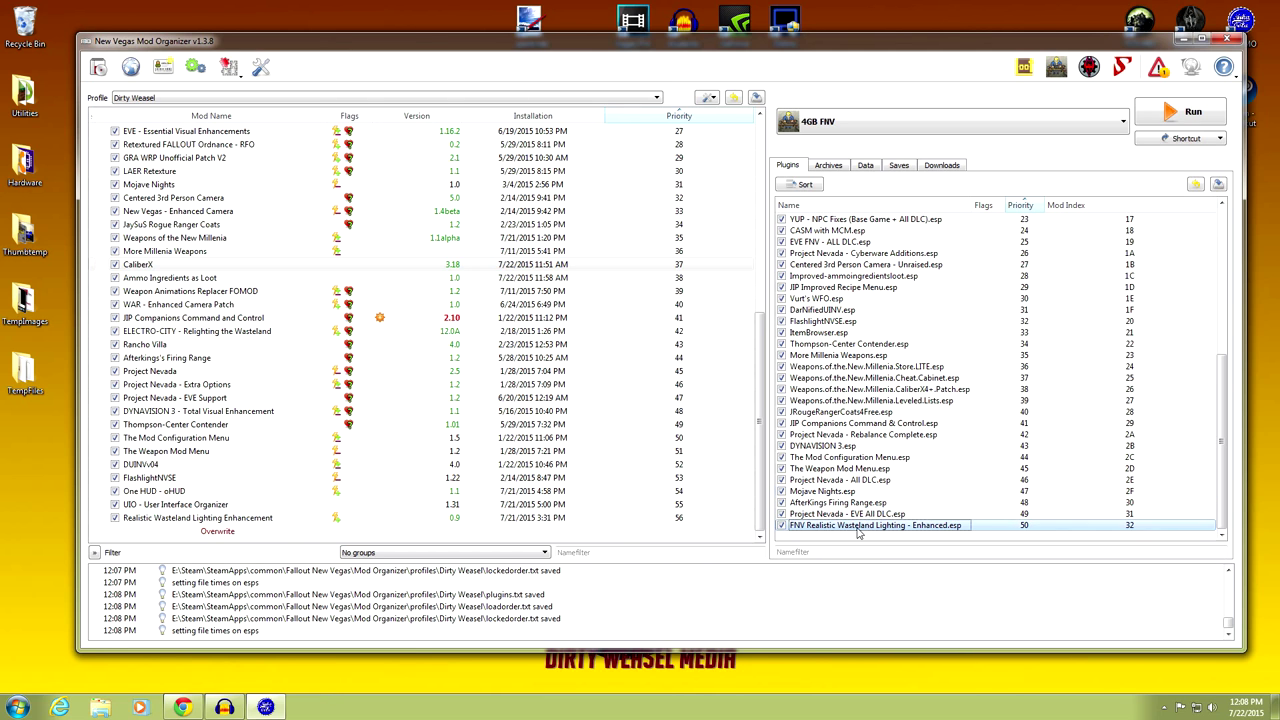
mouse_move(895, 532)
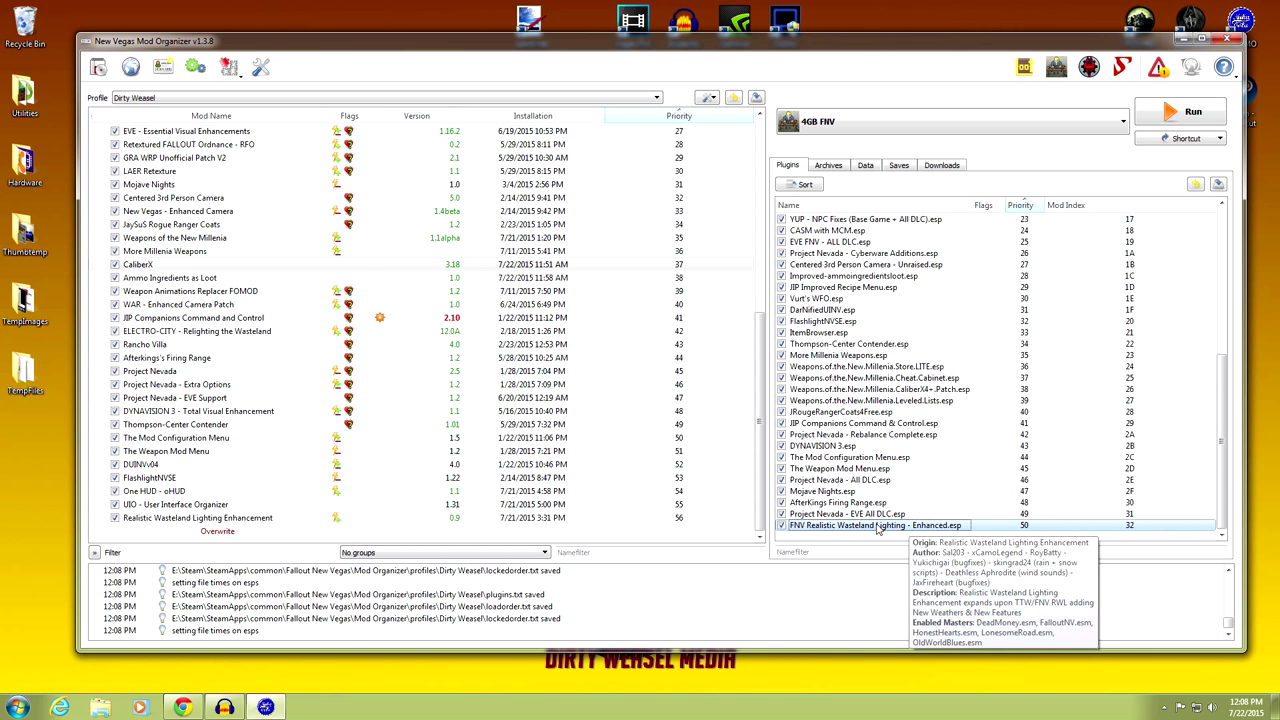
- Sort the plugins again in LOOT to examine the proposed load order and warnings, discarding the sort and closing LOOT
click(1024, 66)
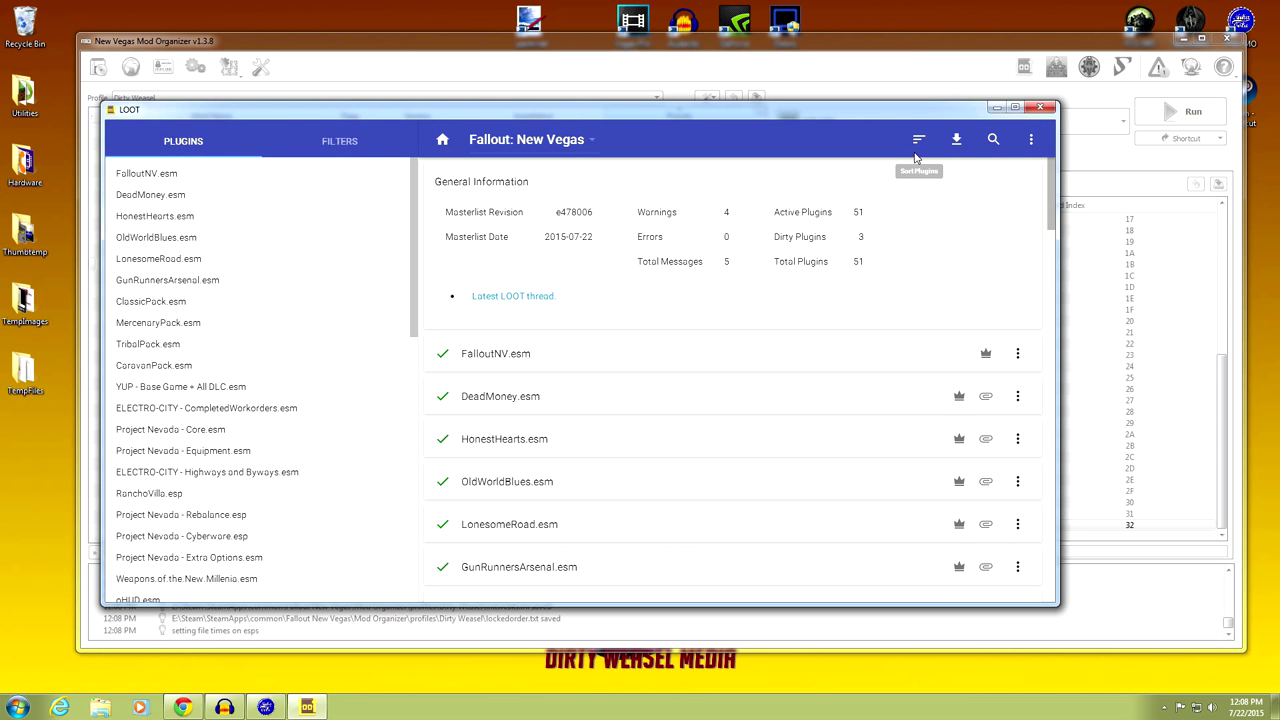
click(918, 141)
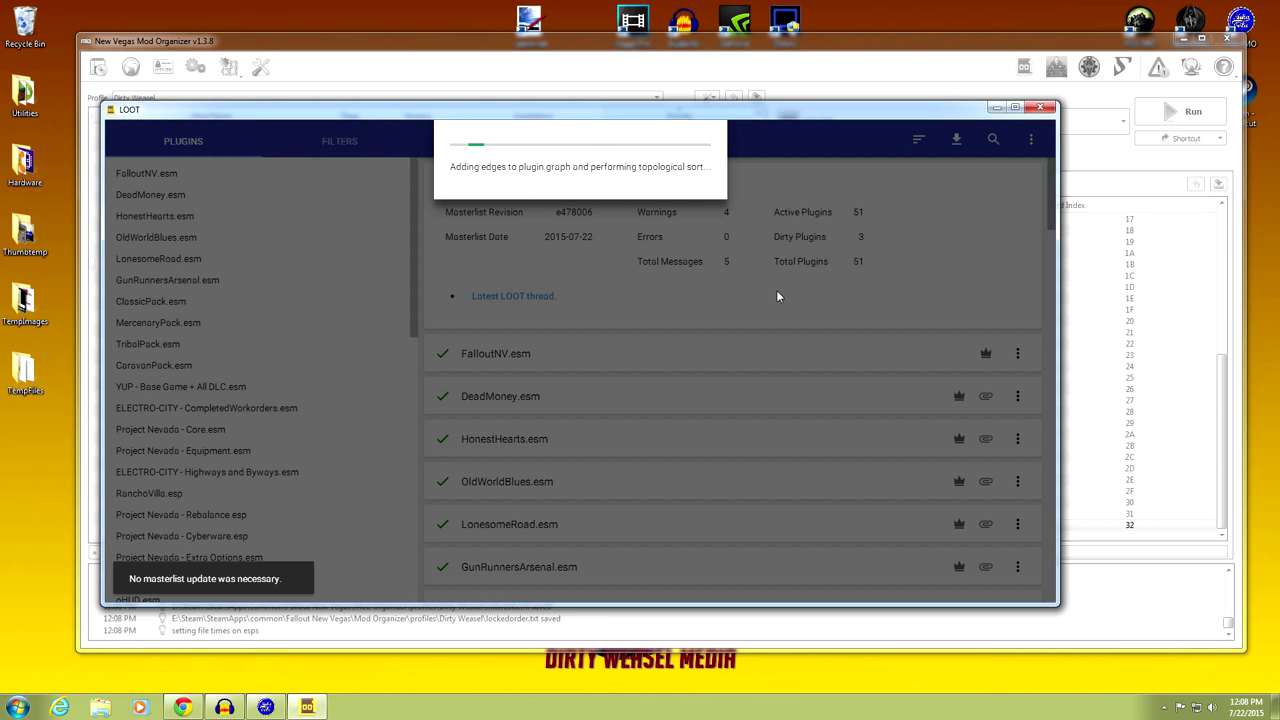
scroll(778, 296, down, 12)
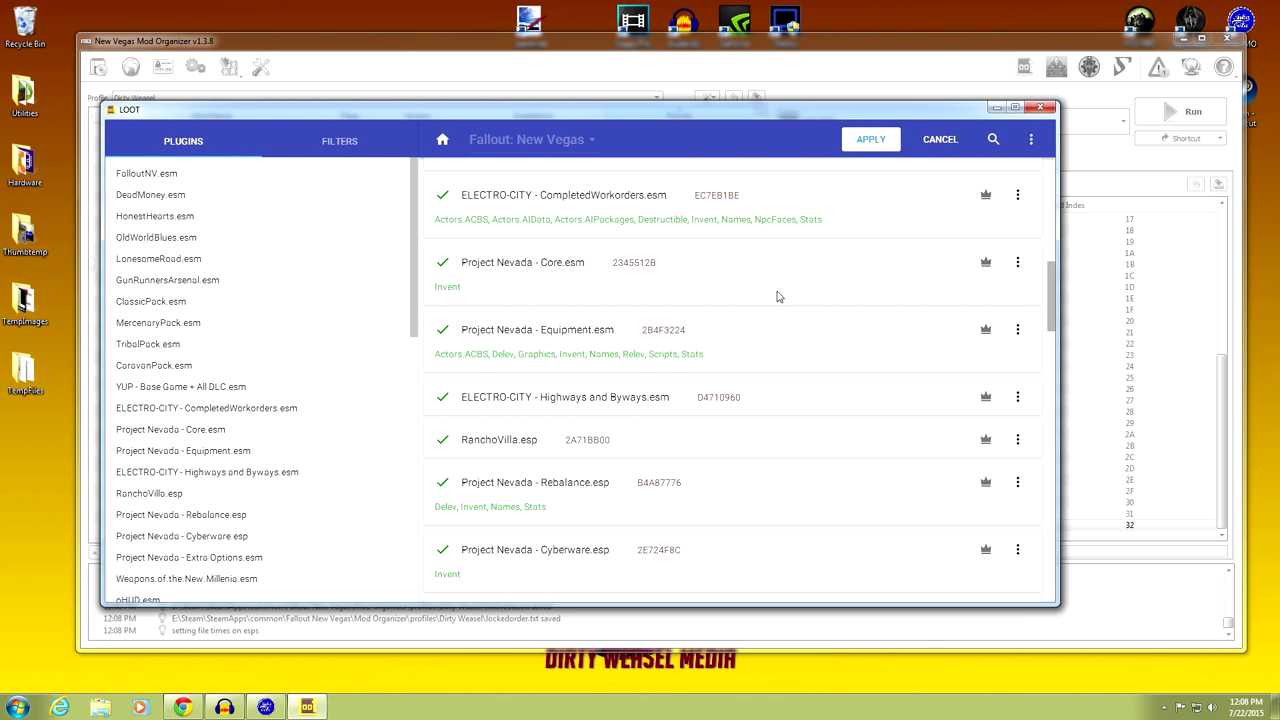
scroll(778, 296, down, 8)
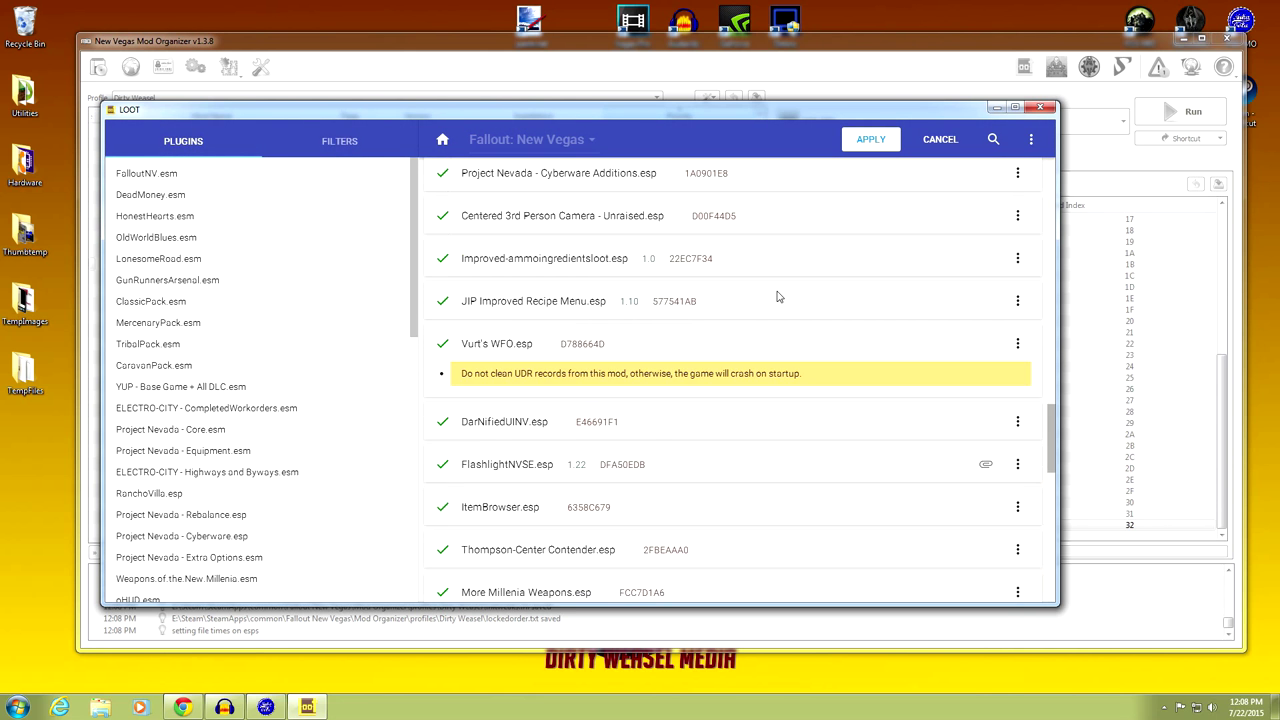
scroll(778, 296, down, 6)
scroll(778, 296, up, 3)
scroll(778, 296, down, 9)
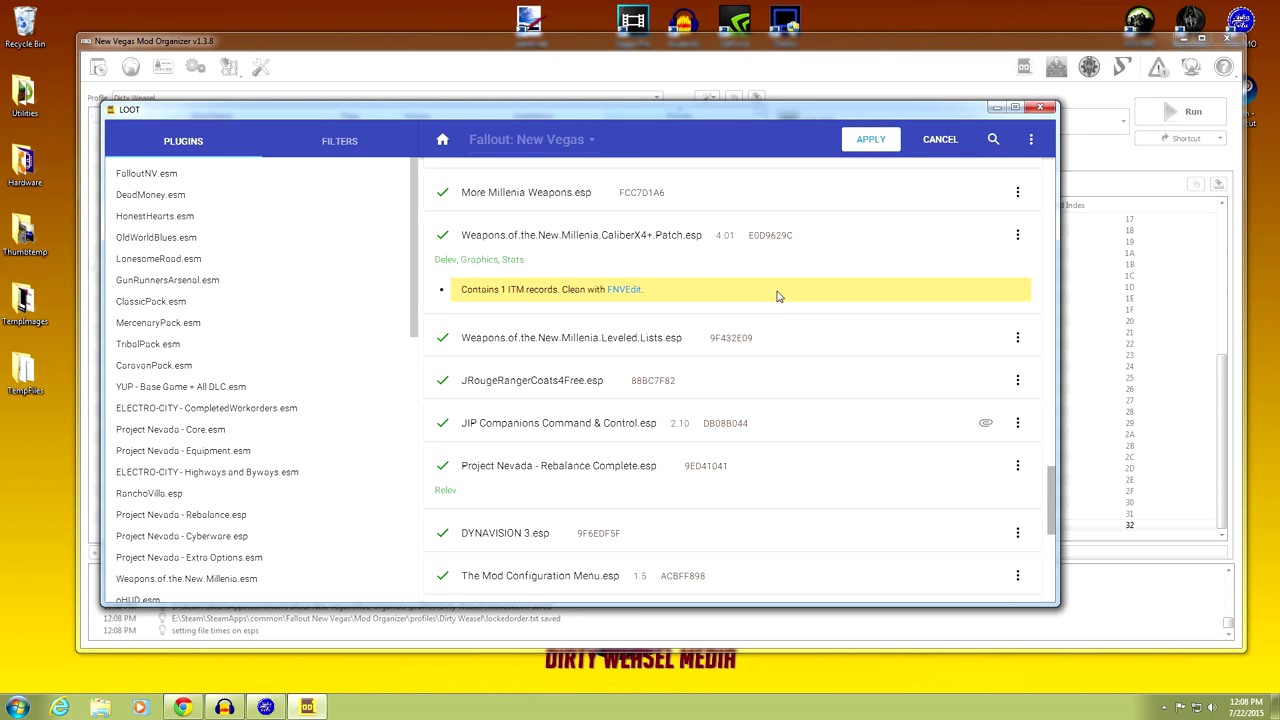
scroll(778, 296, down, 1)
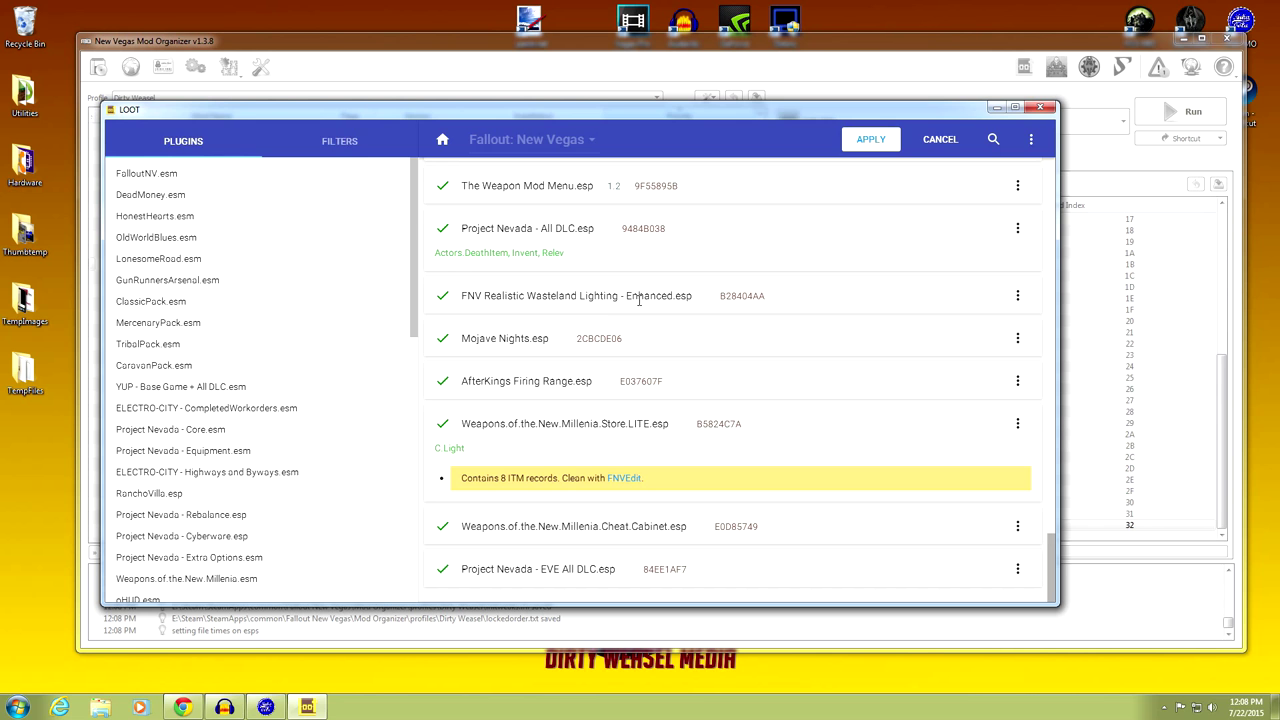
scroll(777, 333, up, 15)
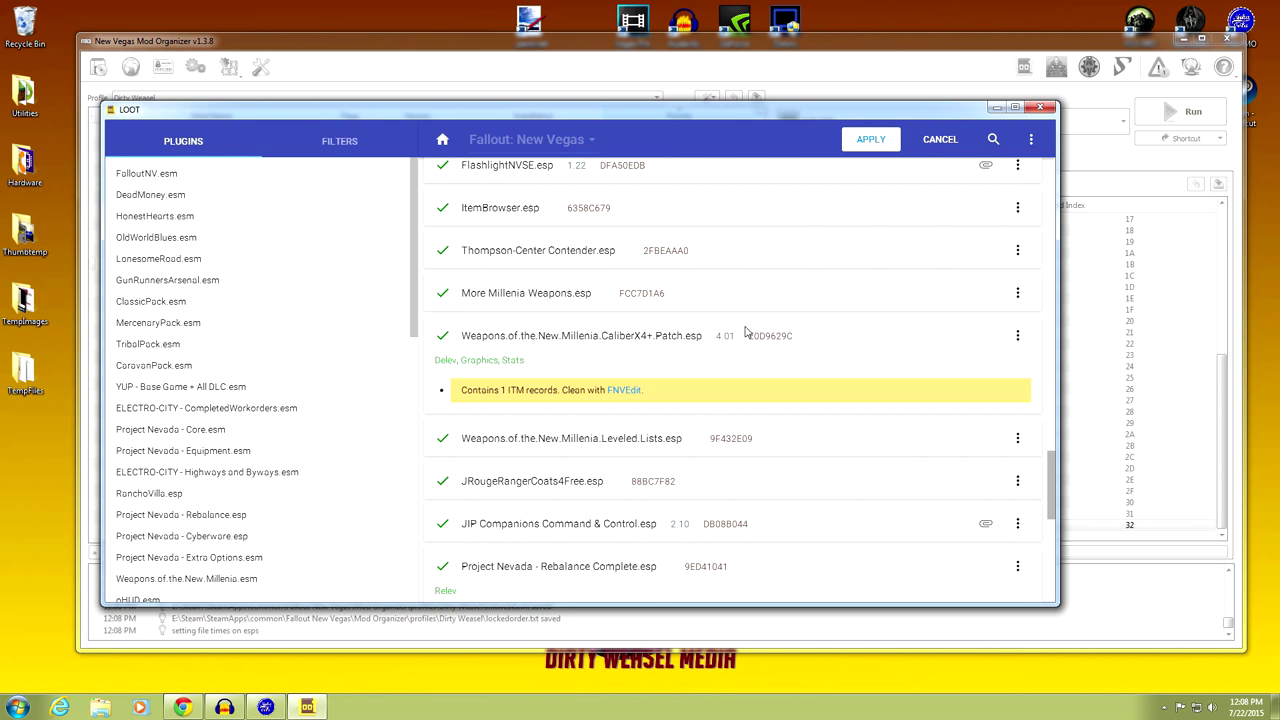
scroll(745, 332, up, 8)
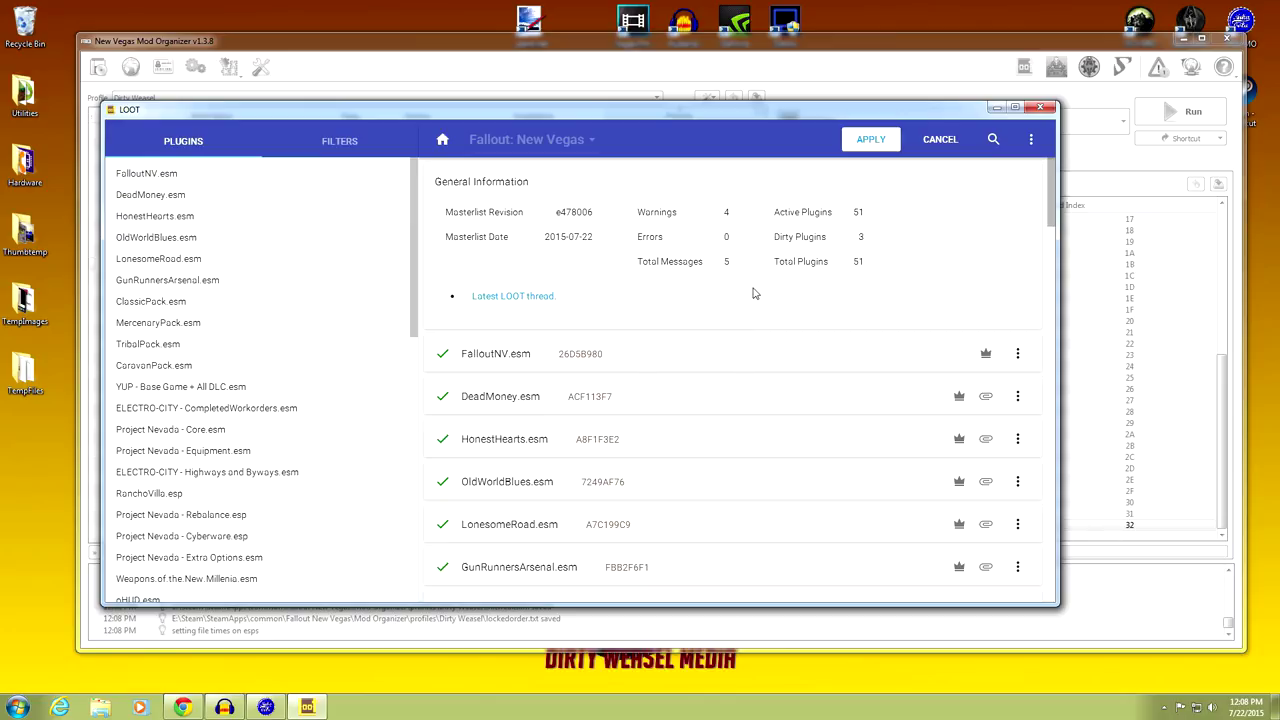
click(947, 142)
click(1040, 107)
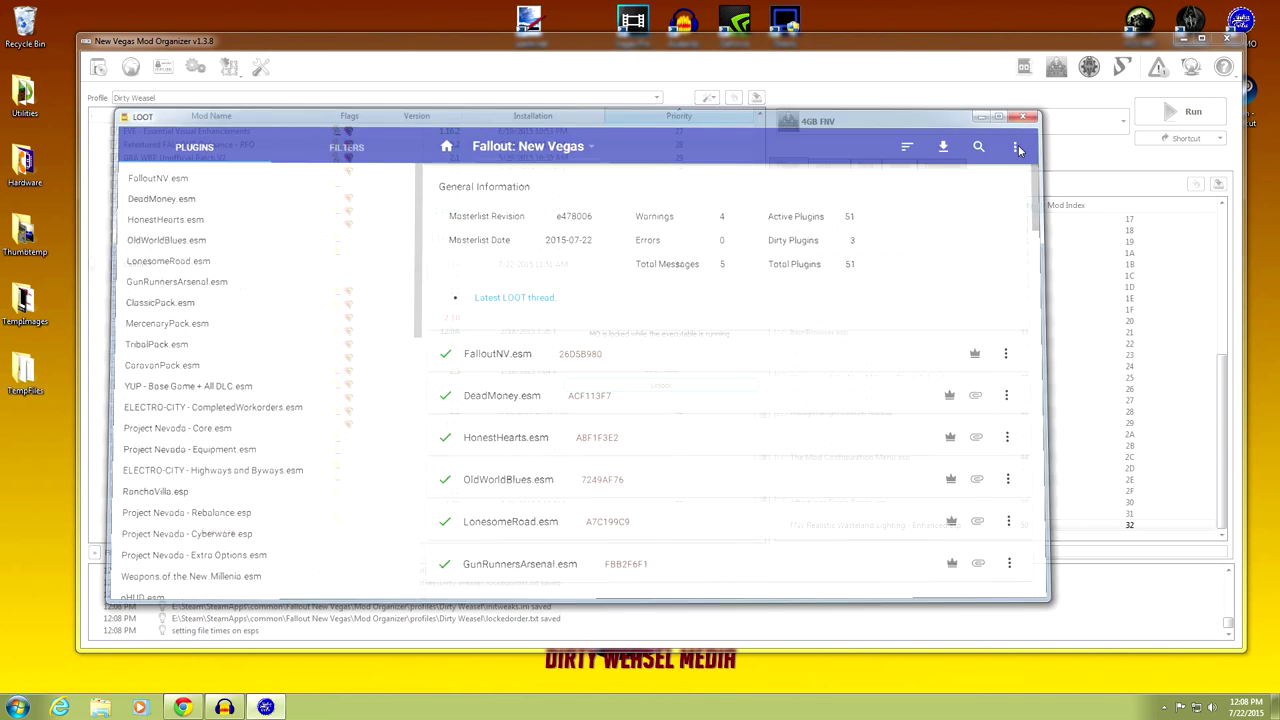
scroll(855, 335, up, 3)
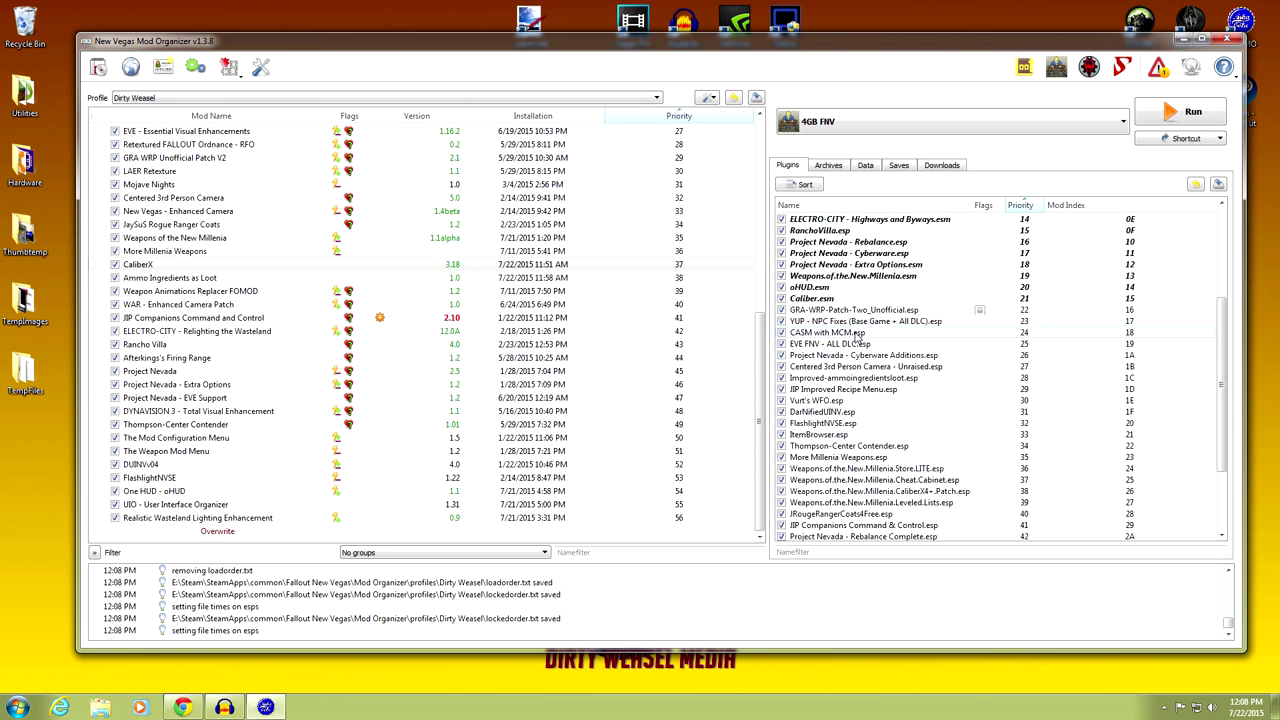
scroll(857, 335, up, 5)
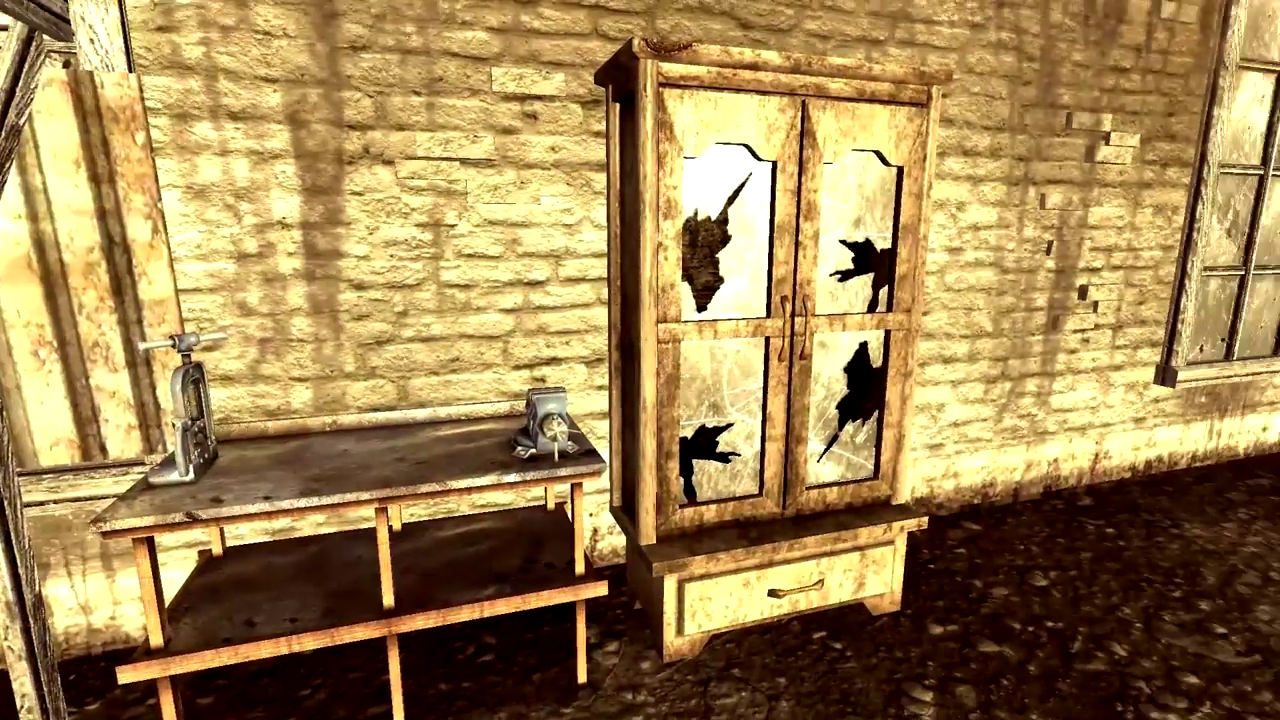
- In Fallout: New Vegas, open the Tickle Trunk cabinet and examine the ammunition types stored in it
key(w)
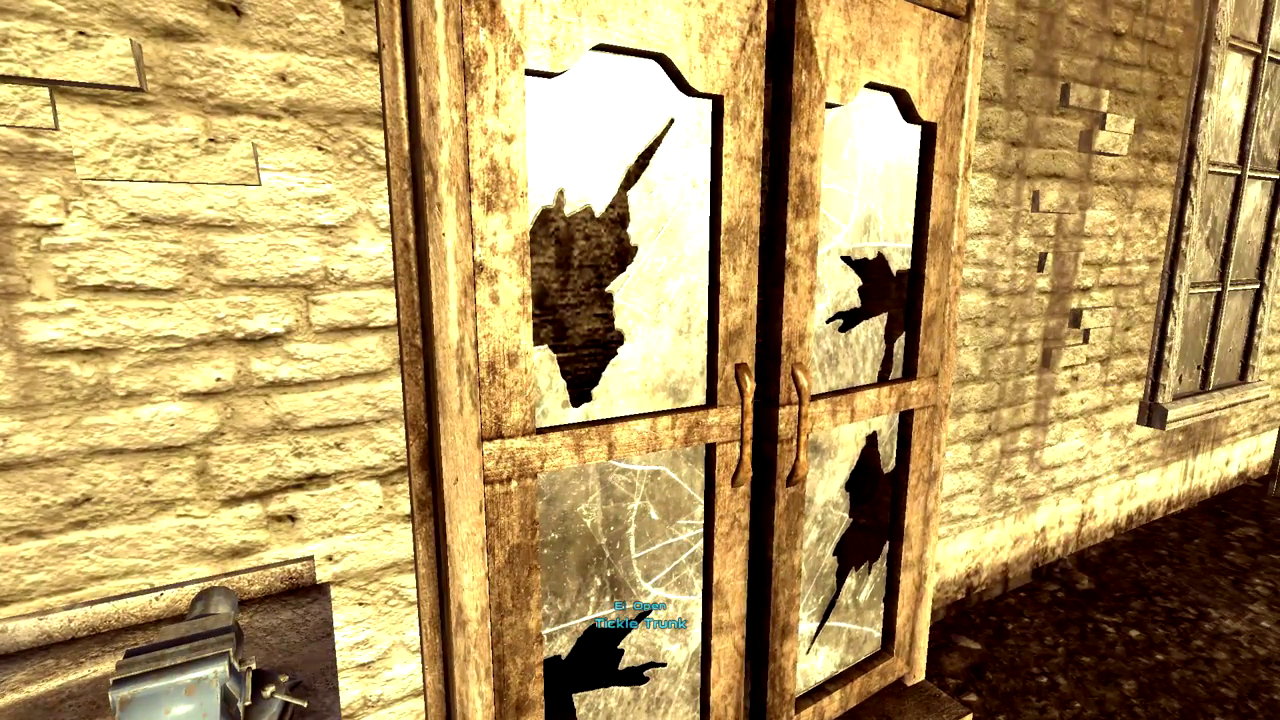
key(e)
scroll(810, 207, down, 17)
scroll(858, 277, down, 20)
scroll(862, 289, down, 19)
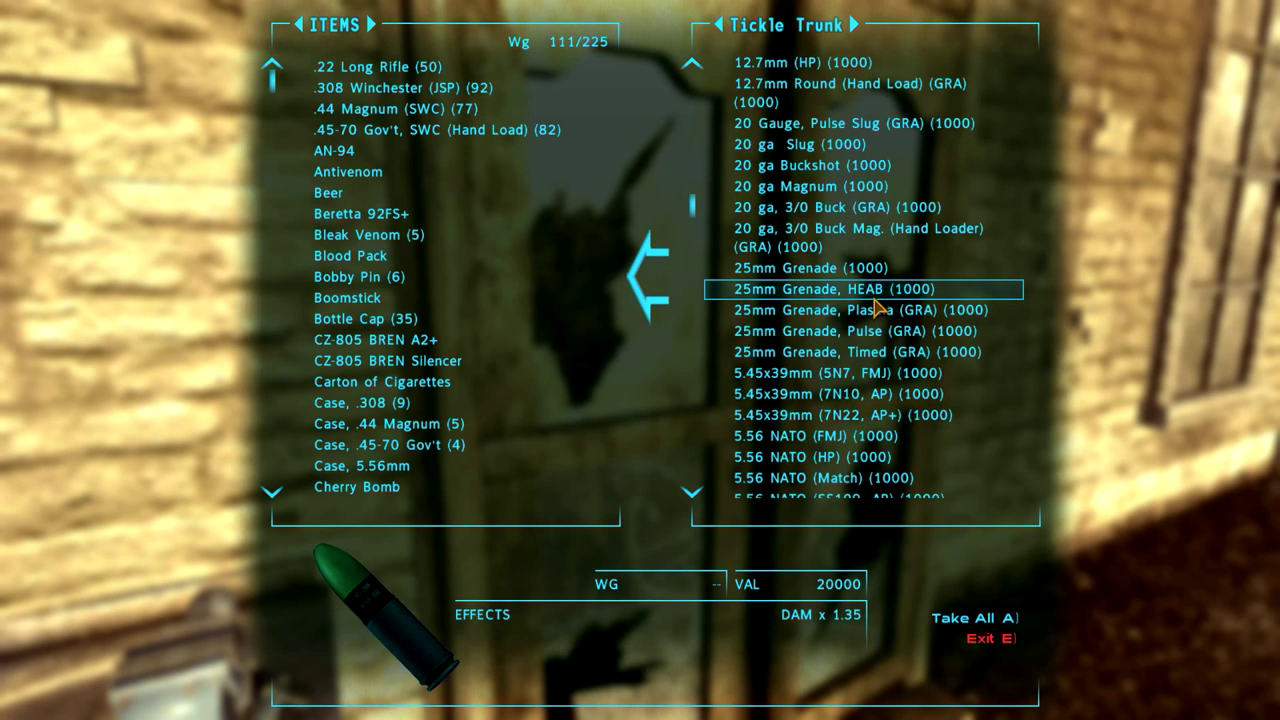
scroll(872, 305, down, 2)
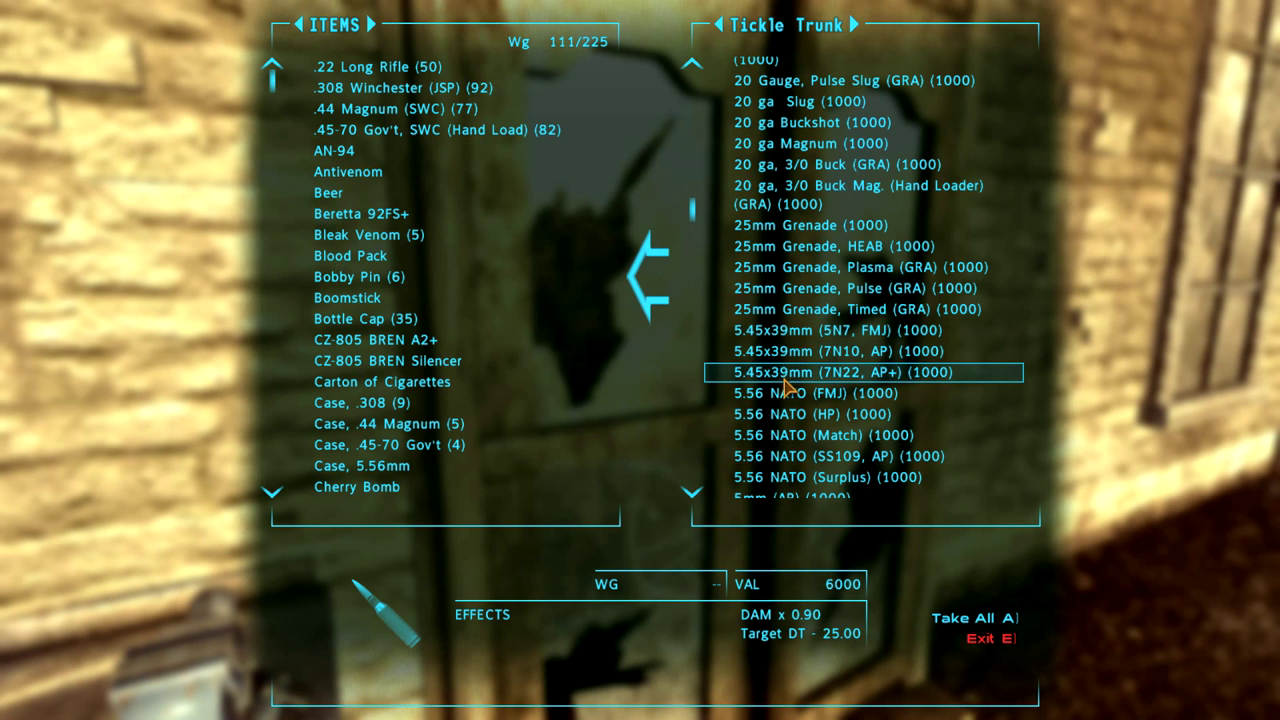
scroll(810, 395, down, 3)
scroll(810, 395, down, 6)
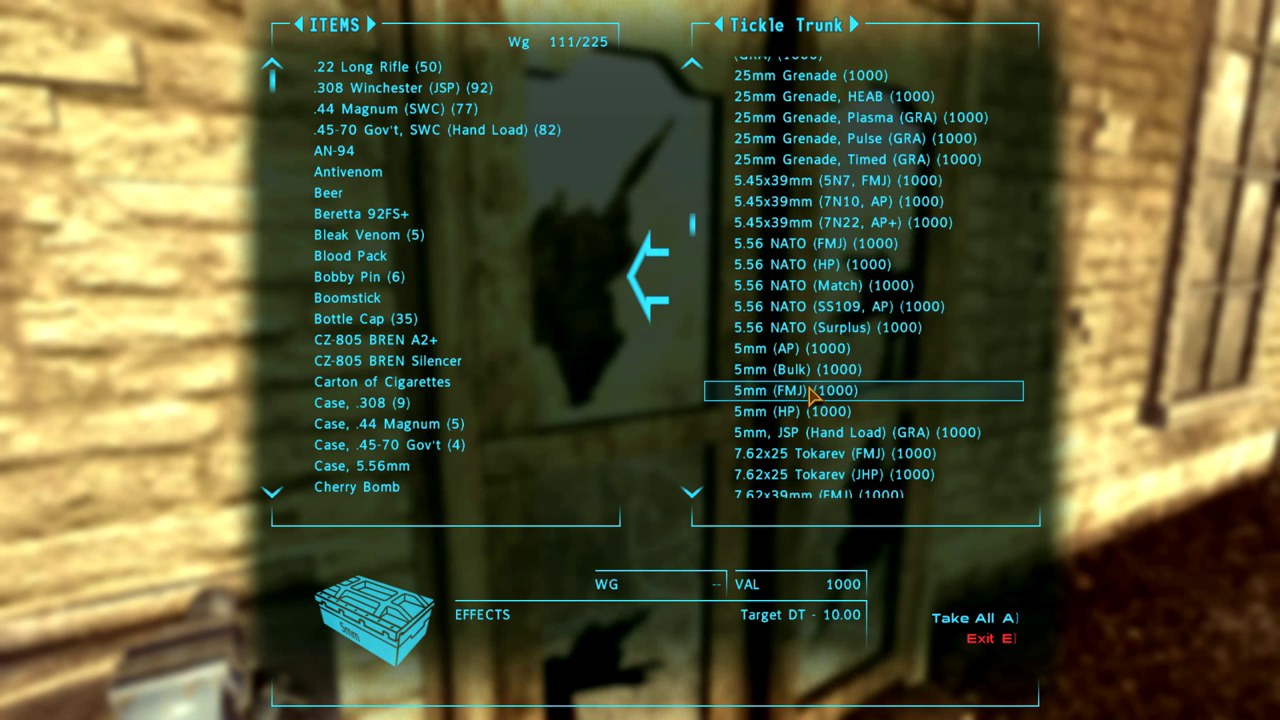
scroll(808, 415, down, 3)
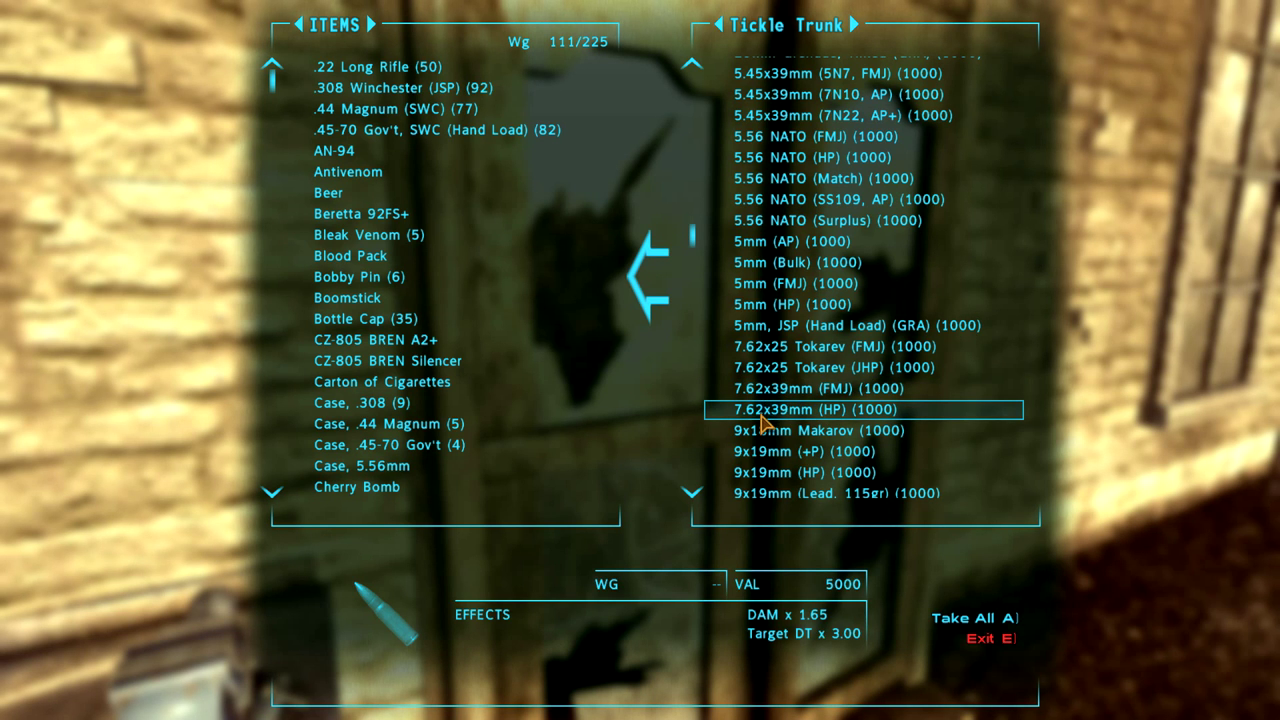
scroll(790, 410, down, 4)
scroll(797, 412, down, 5)
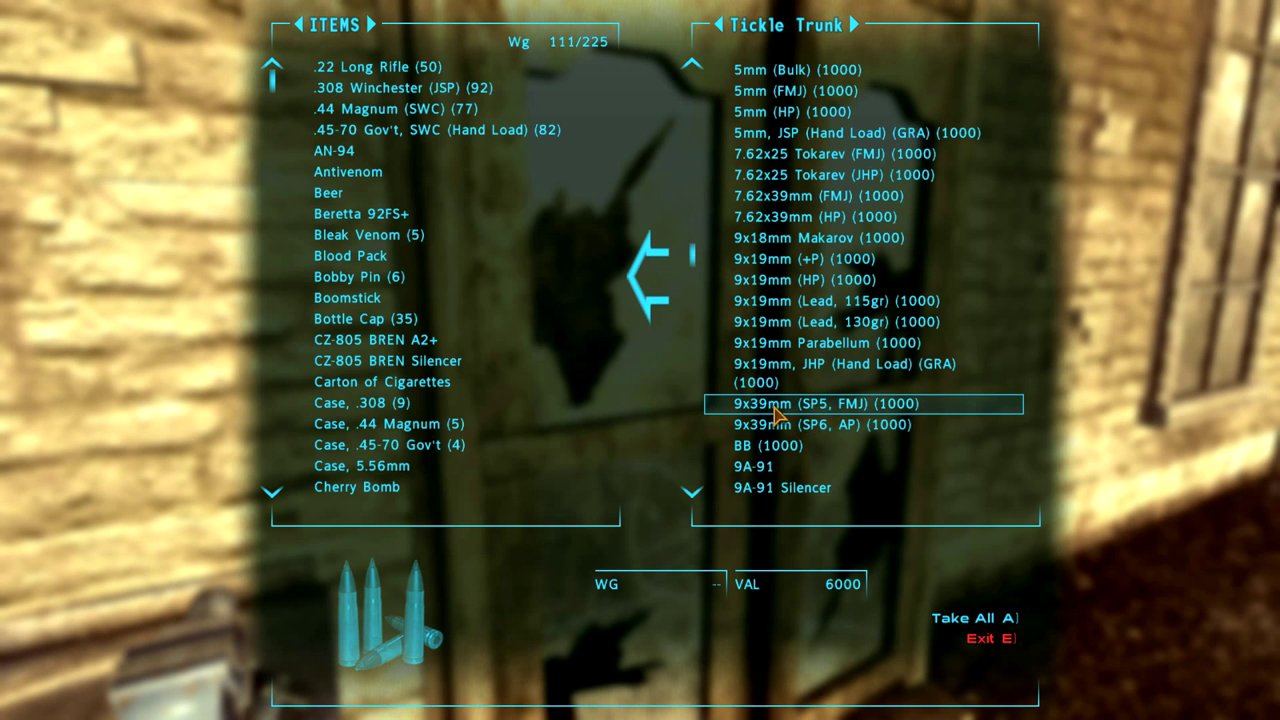
scroll(785, 412, down, 3)
scroll(785, 412, down, 1)
scroll(788, 400, up, 5)
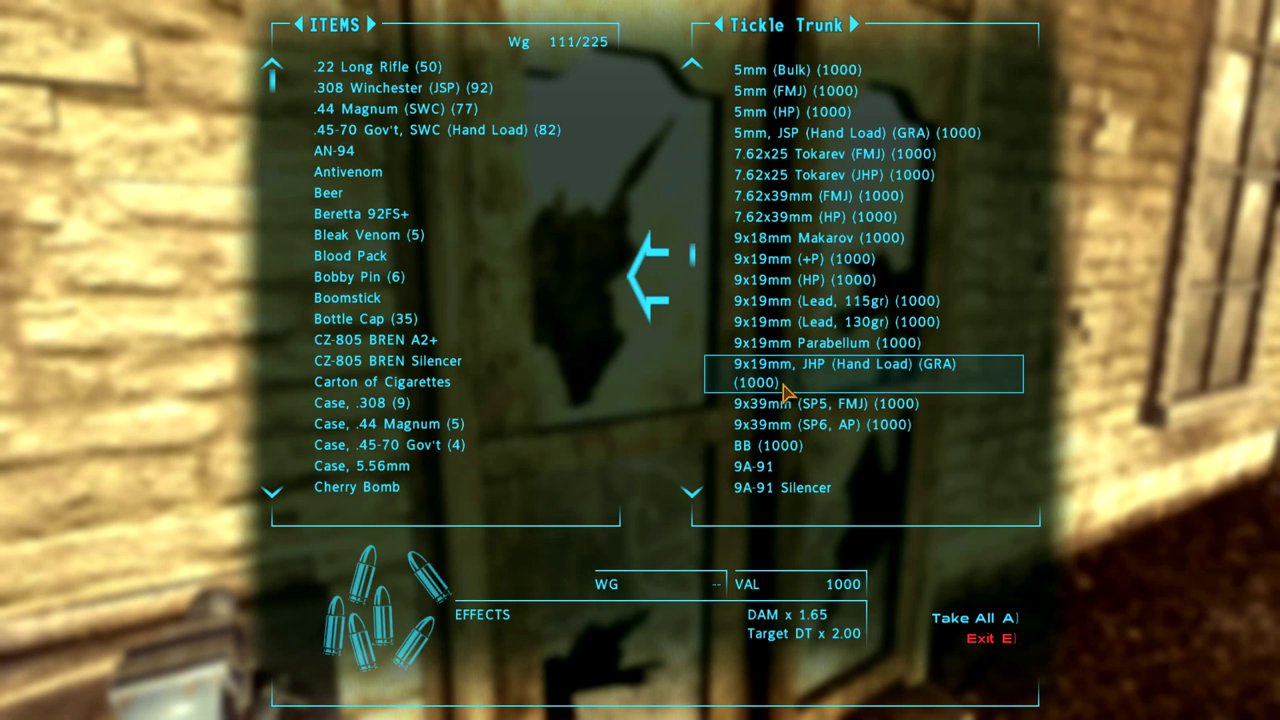
- Filter the Tickle Trunk's contents to the AMMO category and examine the listed calibers
click(790, 30)
click(792, 30)
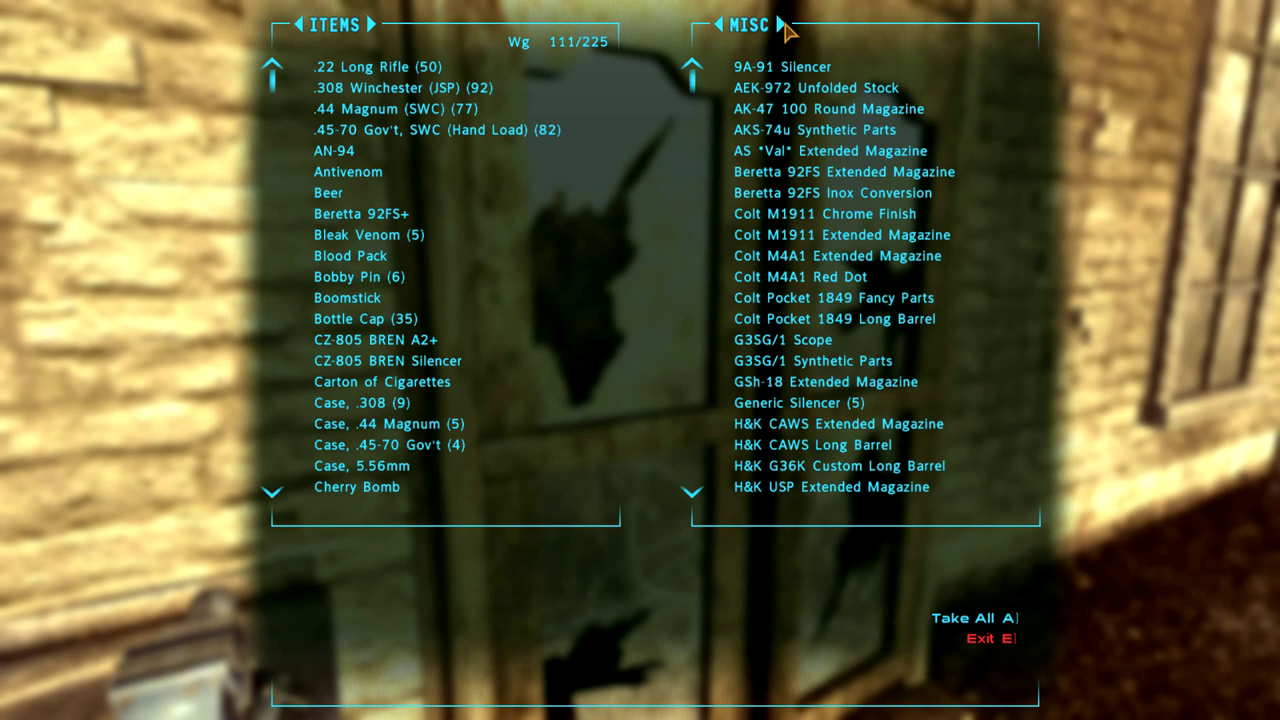
click(758, 32)
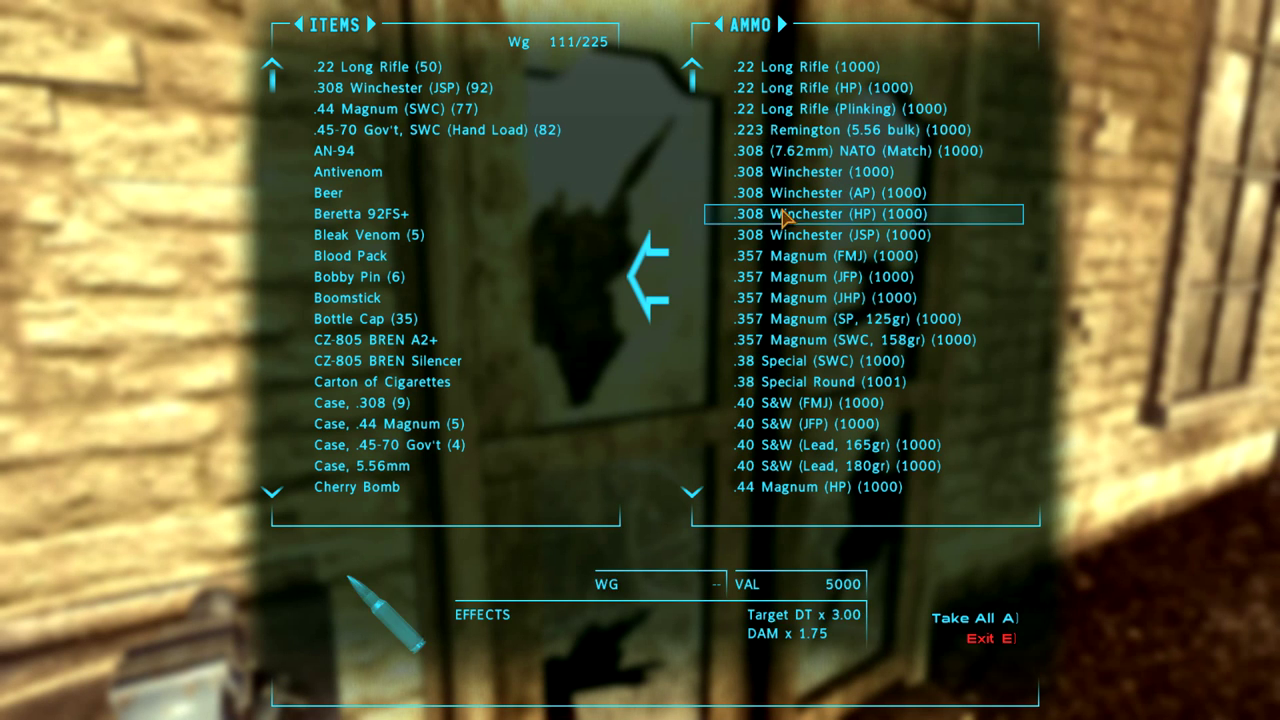
scroll(815, 250, down, 17)
scroll(822, 292, down, 13)
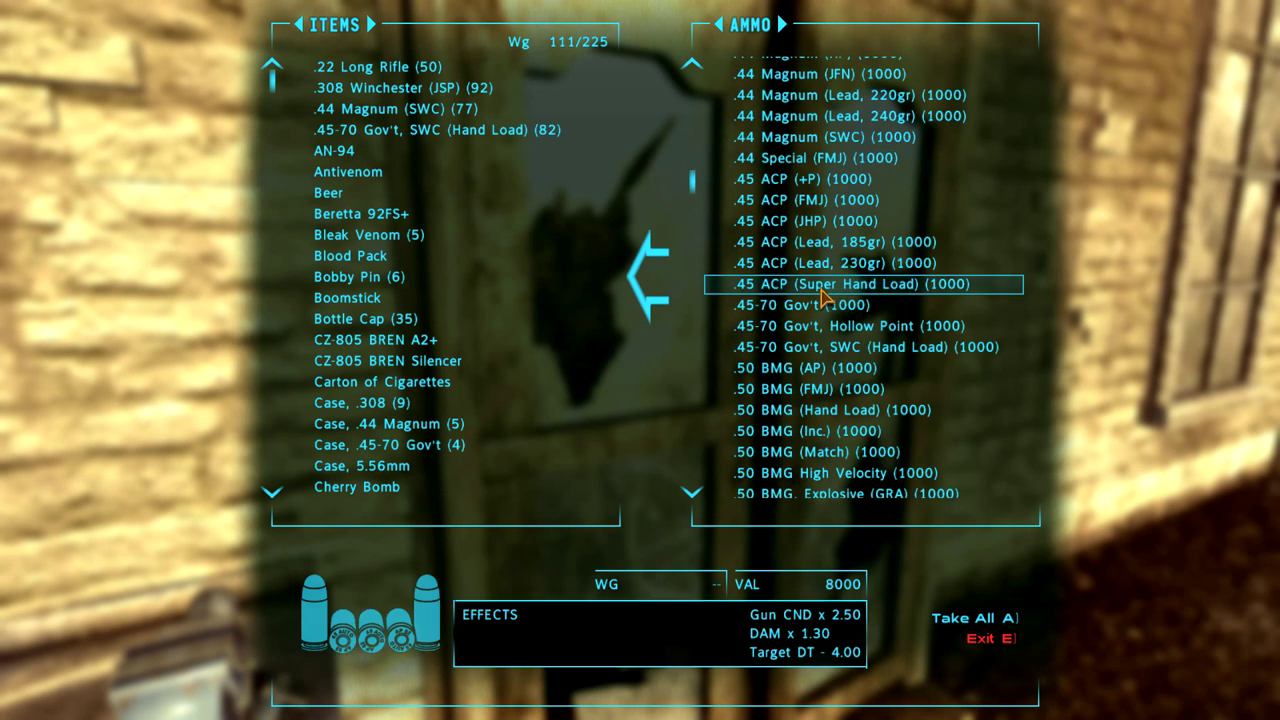